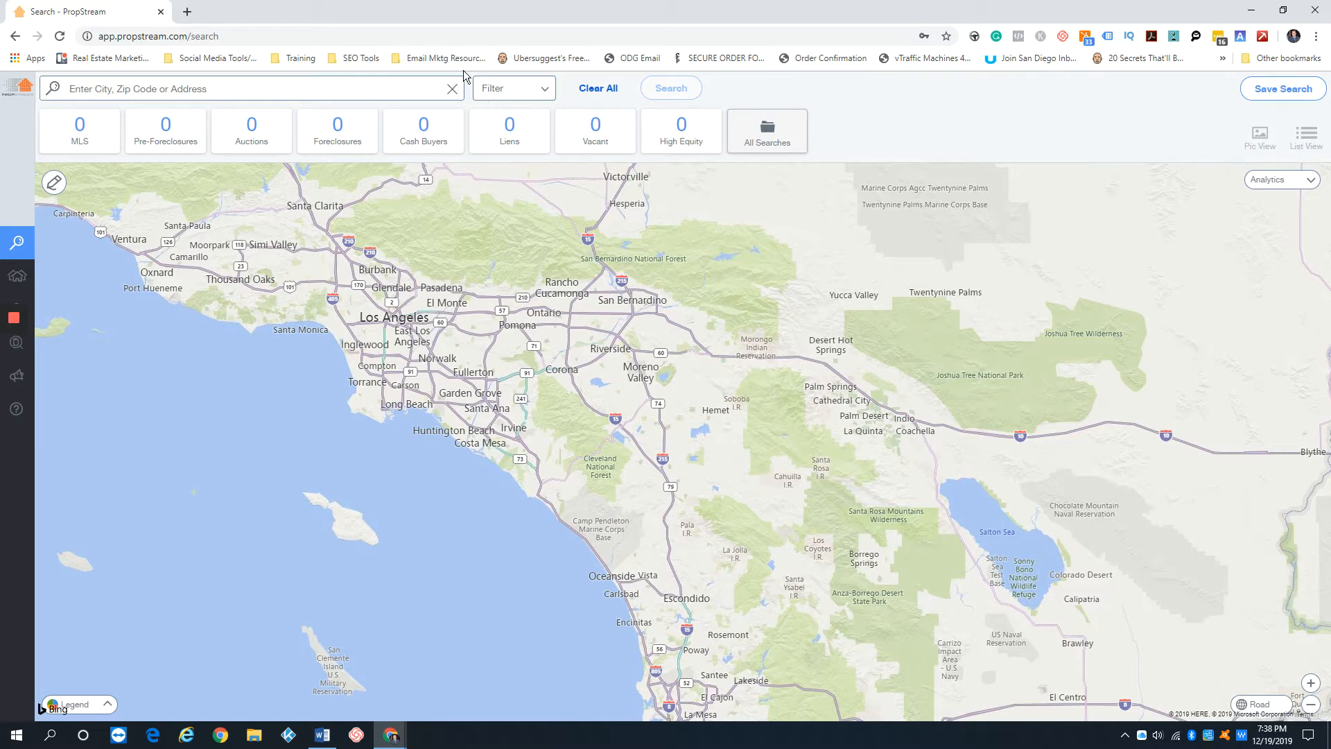
Run the recent search for zip codes 92120, 92109, 92103, 92107, 92111 and 92116, and clear the location
left_click(276, 89)
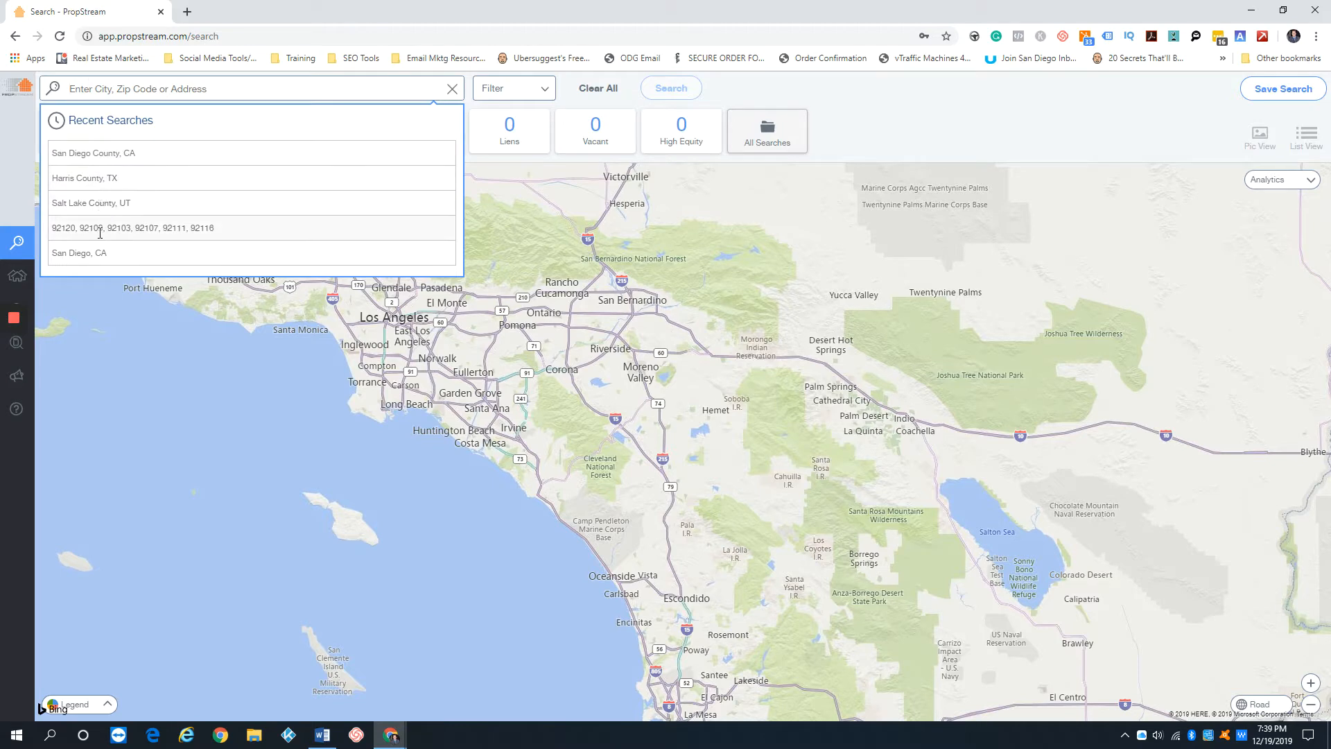
left_click(78, 226)
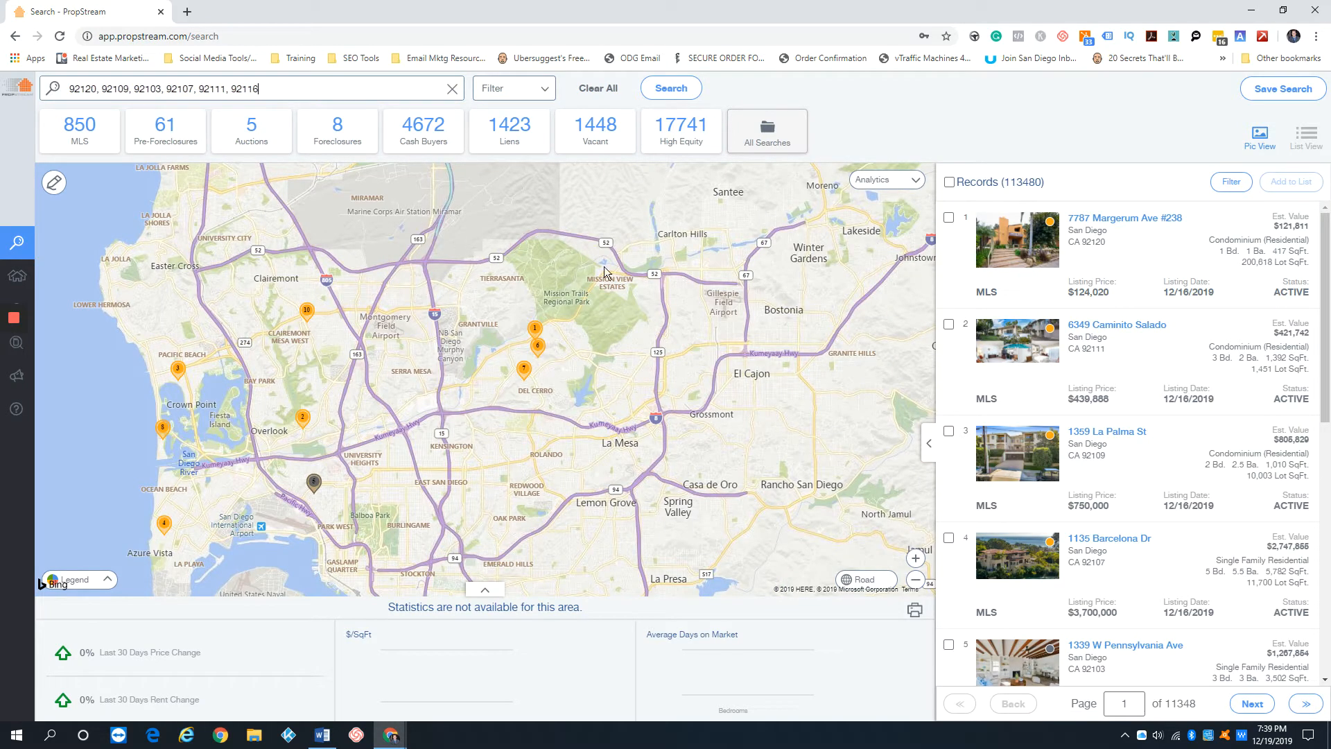
left_click(453, 91)
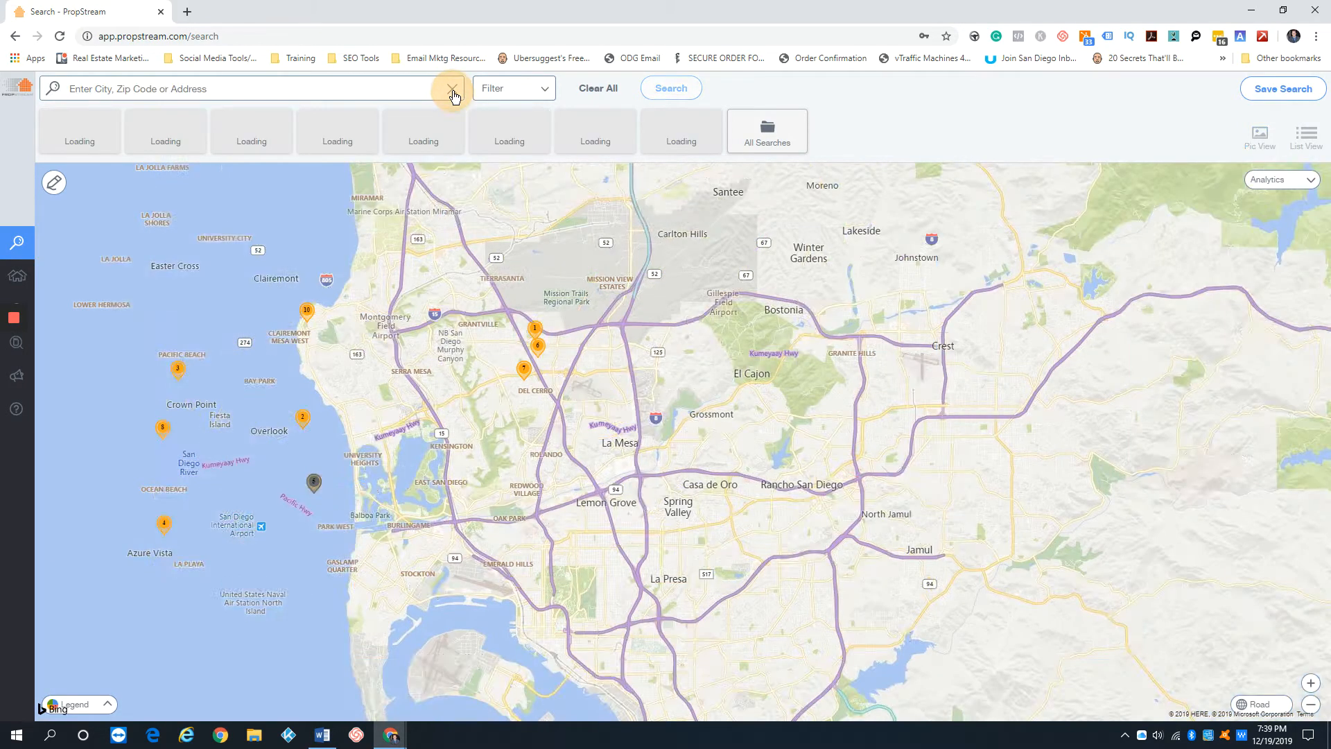
Run the recent search for San Diego County, CA and look over the available filter options
left_click(291, 87)
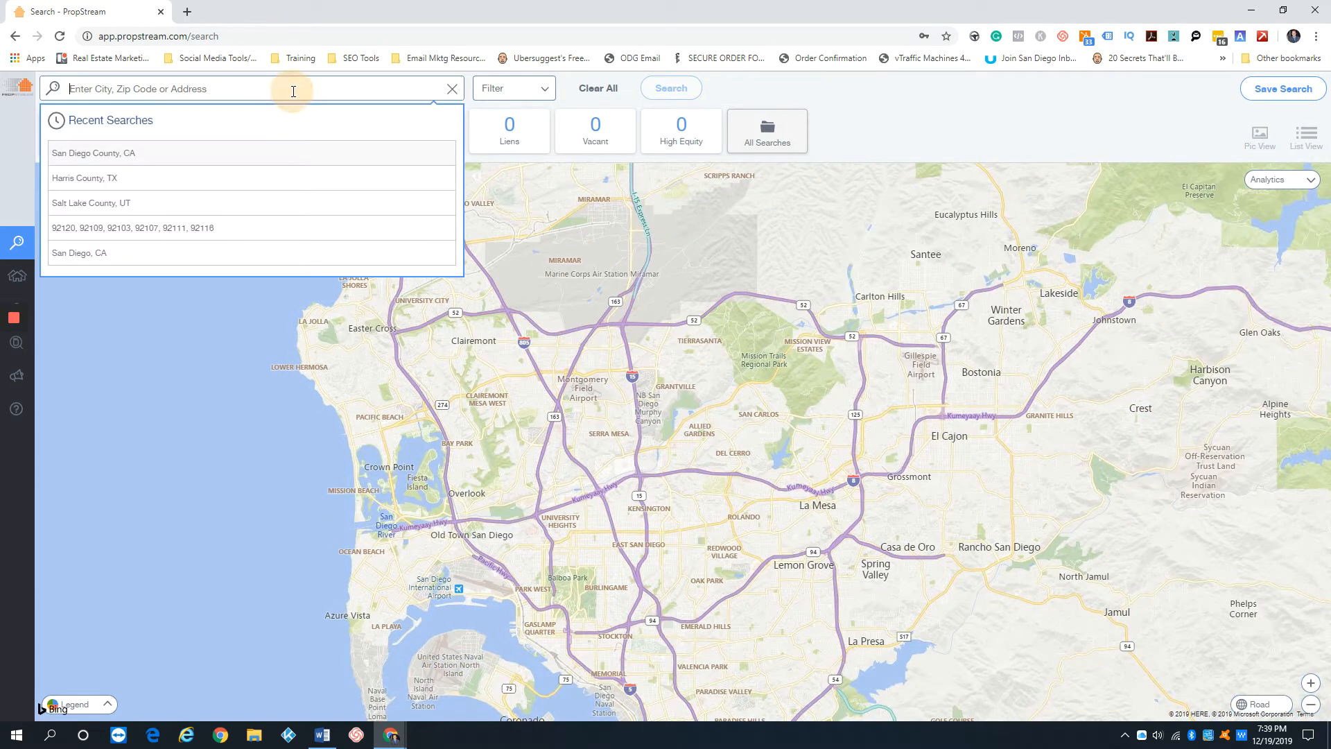
left_click(96, 154)
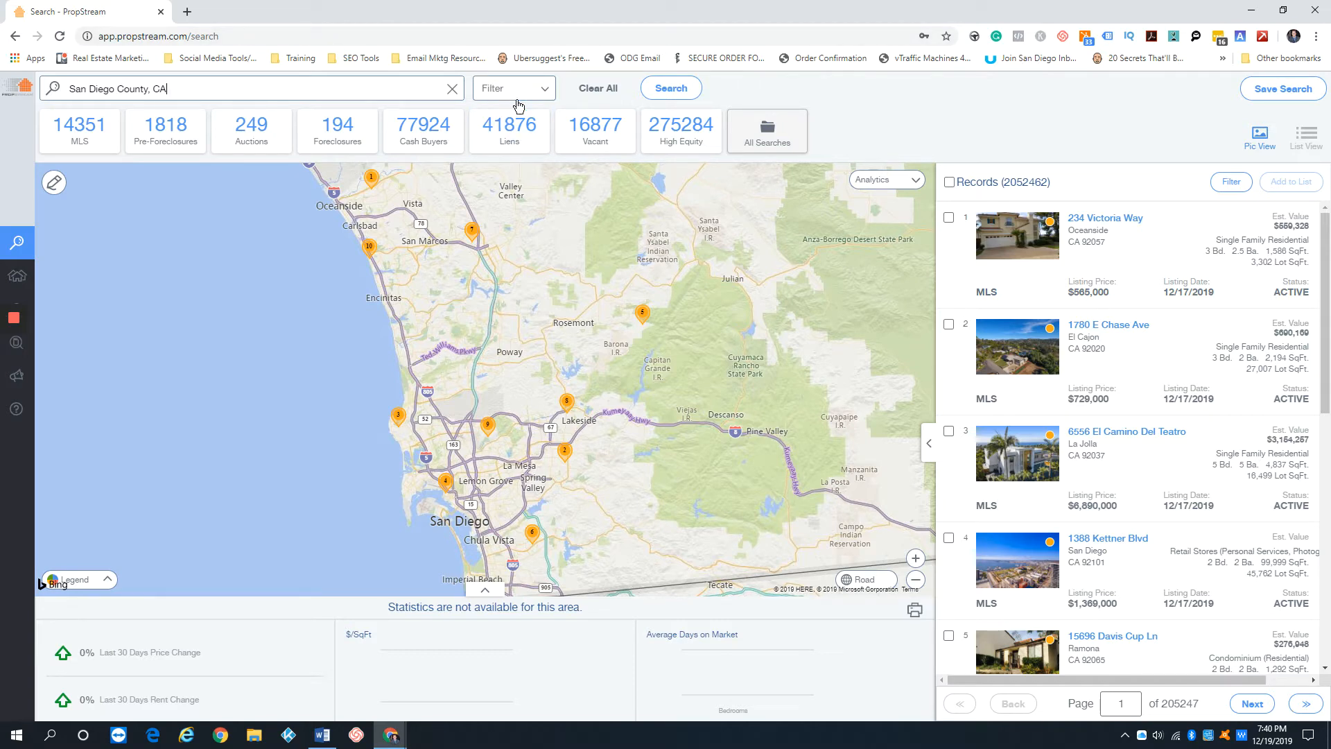
left_click(526, 90)
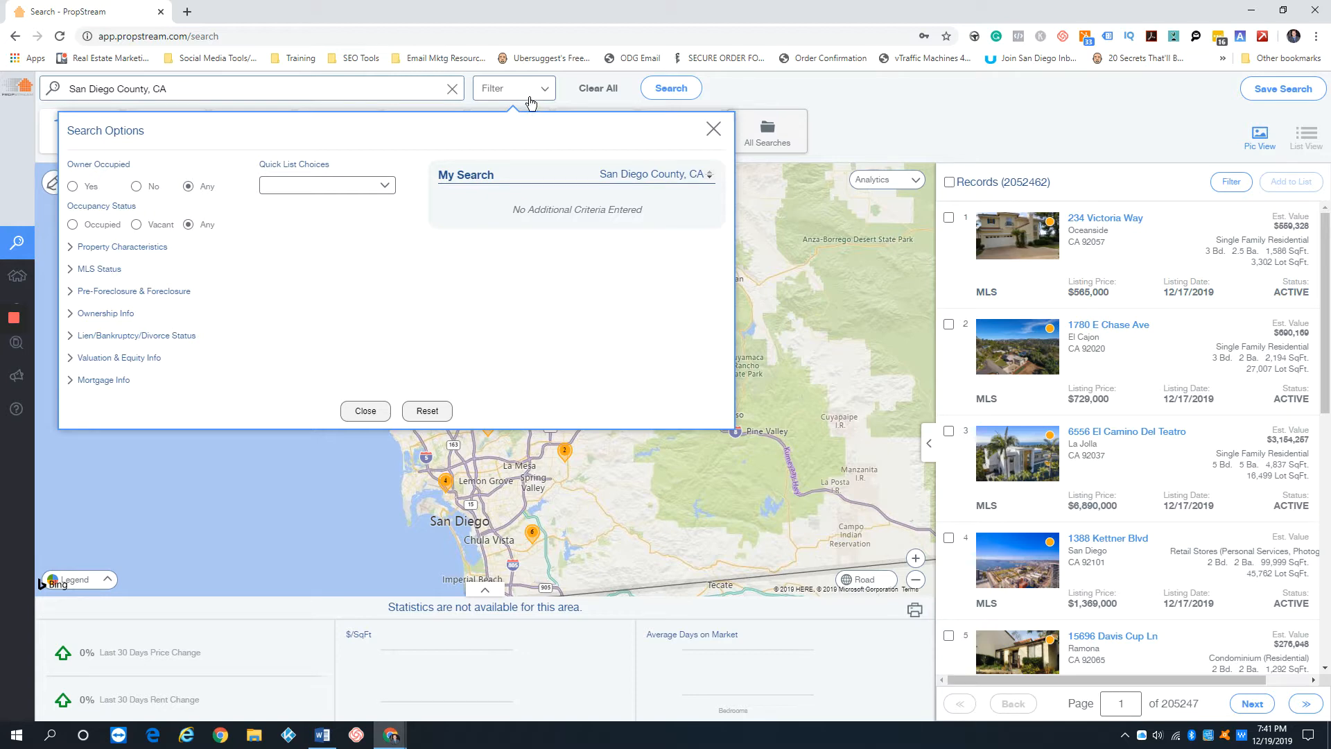
left_click(530, 96)
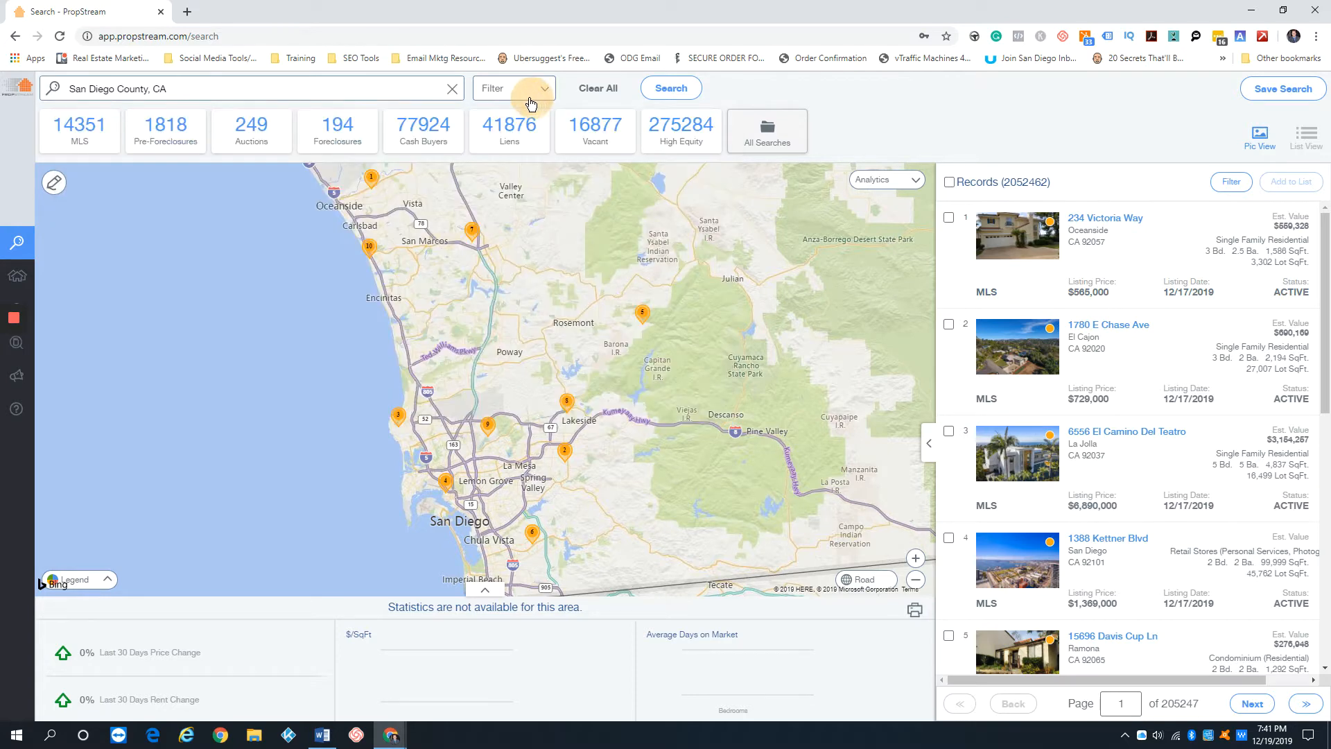
Search Harris County, TX instead and filter it to Owner Occupied Yes with Occupancy Status Occupied
left_click(456, 92)
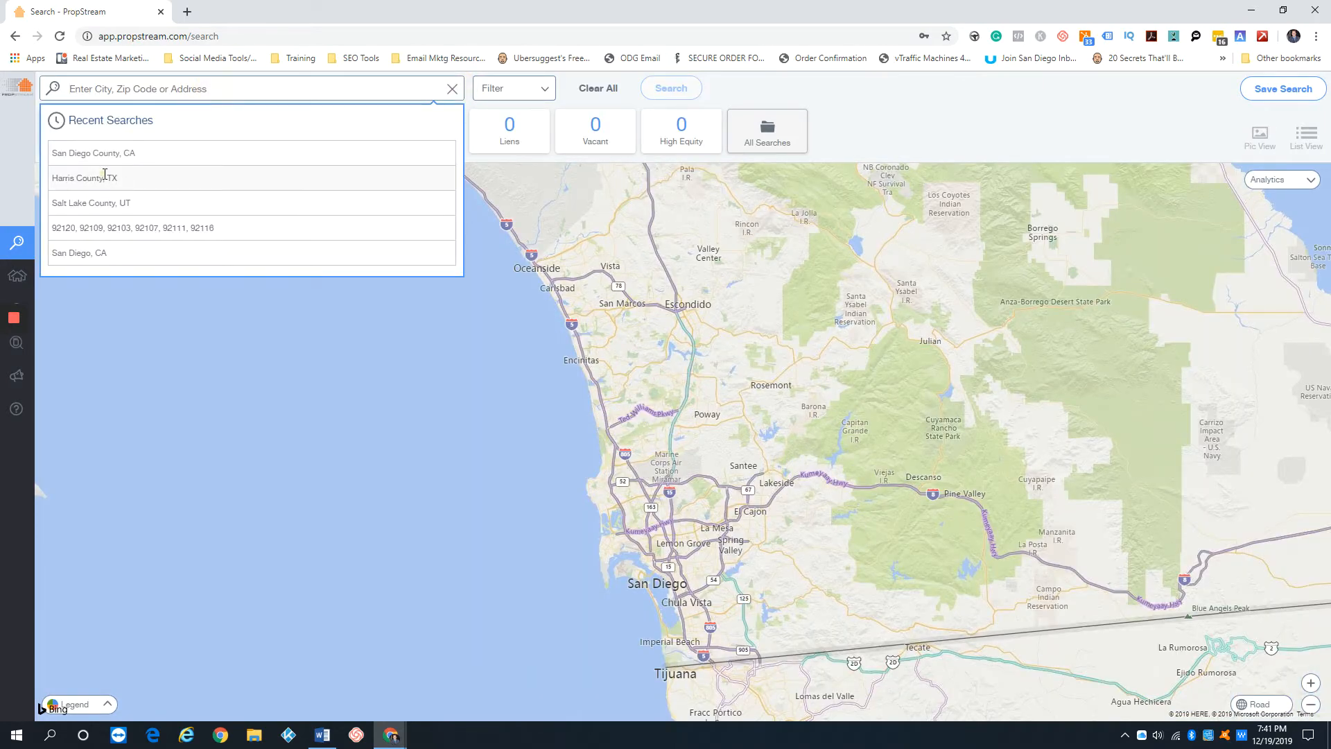
left_click(105, 177)
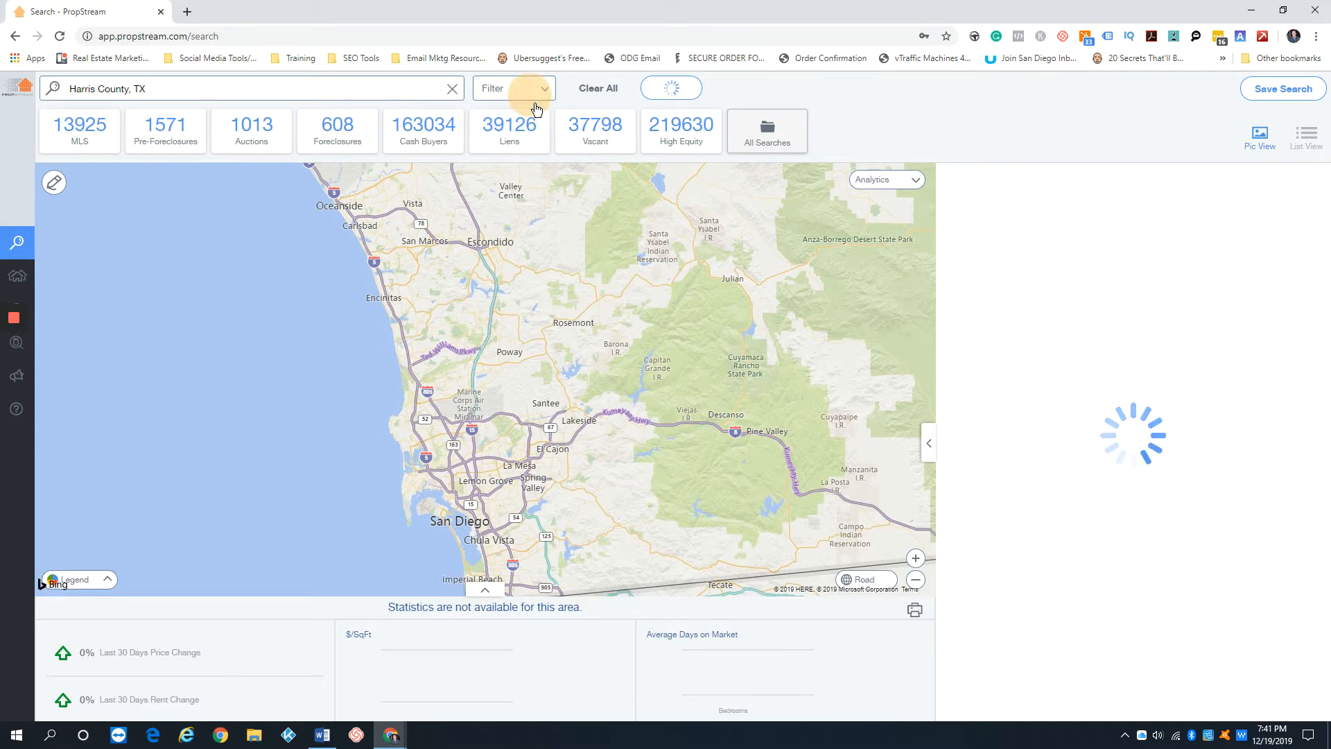
left_click(529, 94)
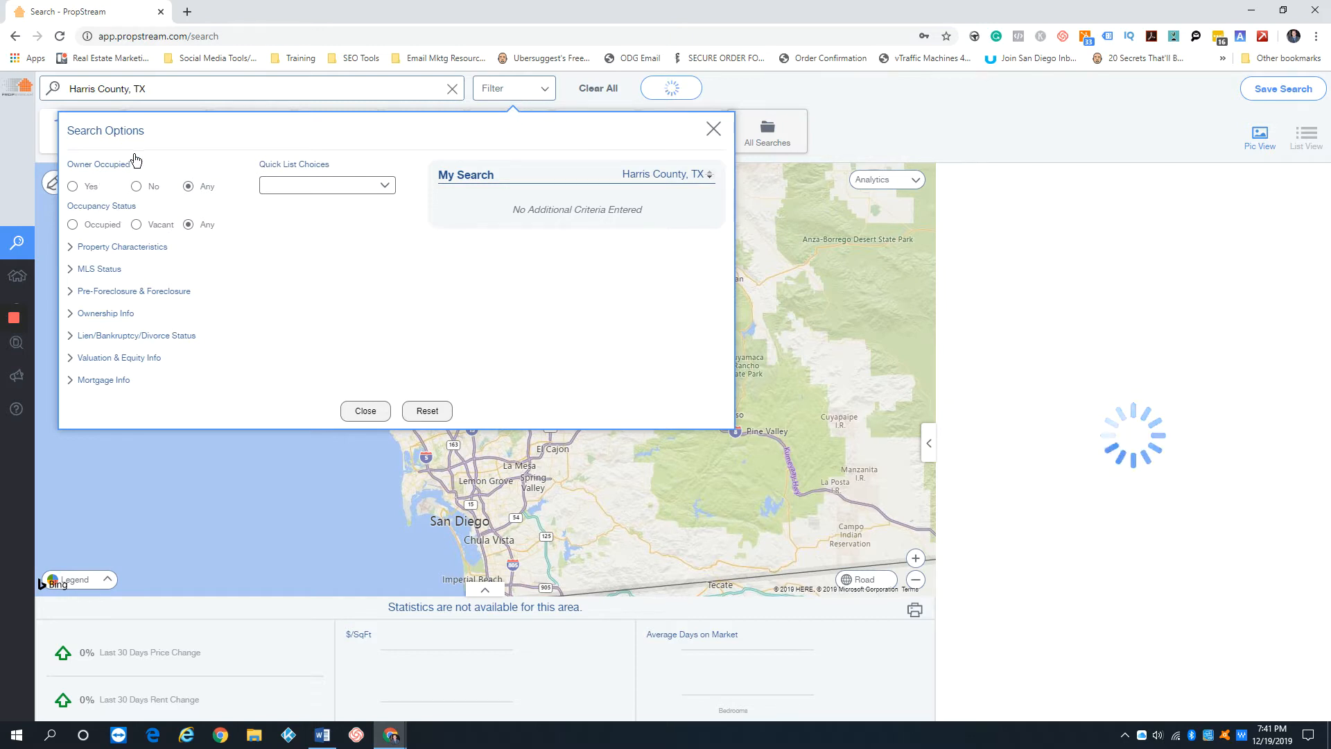
left_click(89, 188)
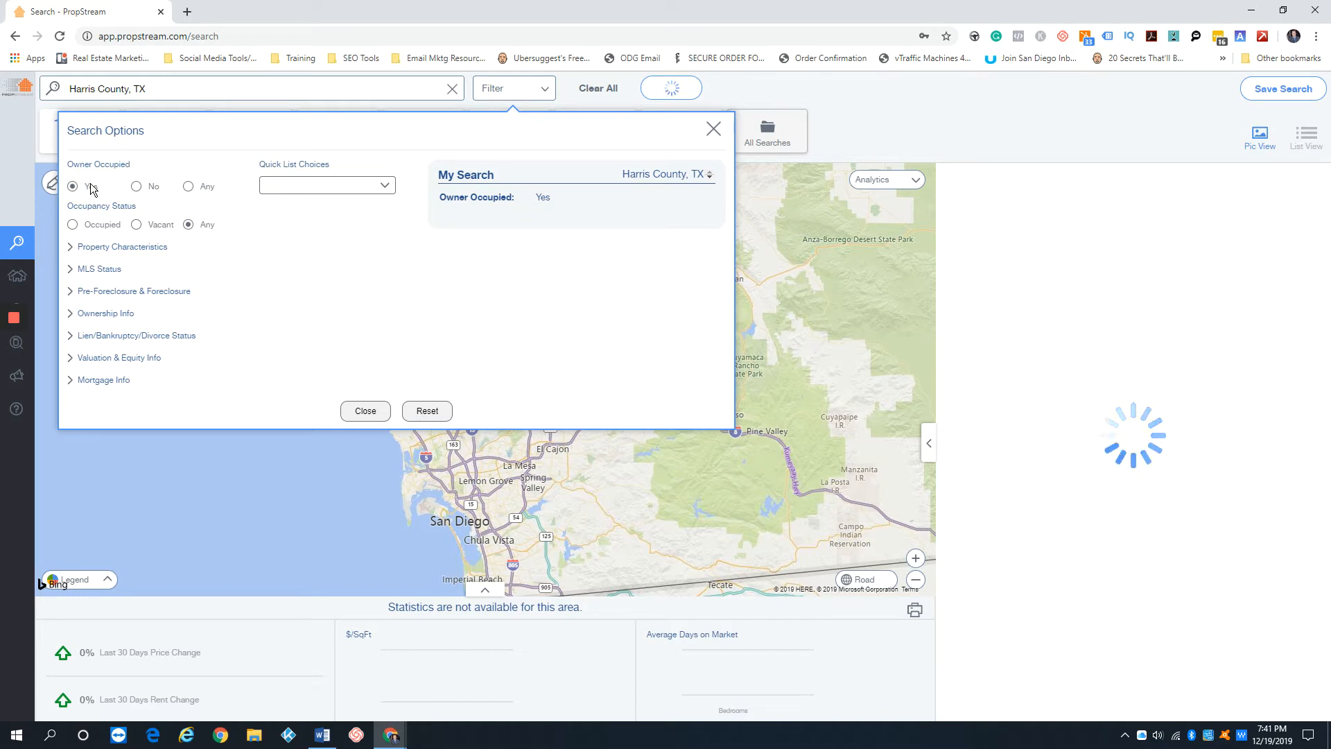
left_click(72, 225)
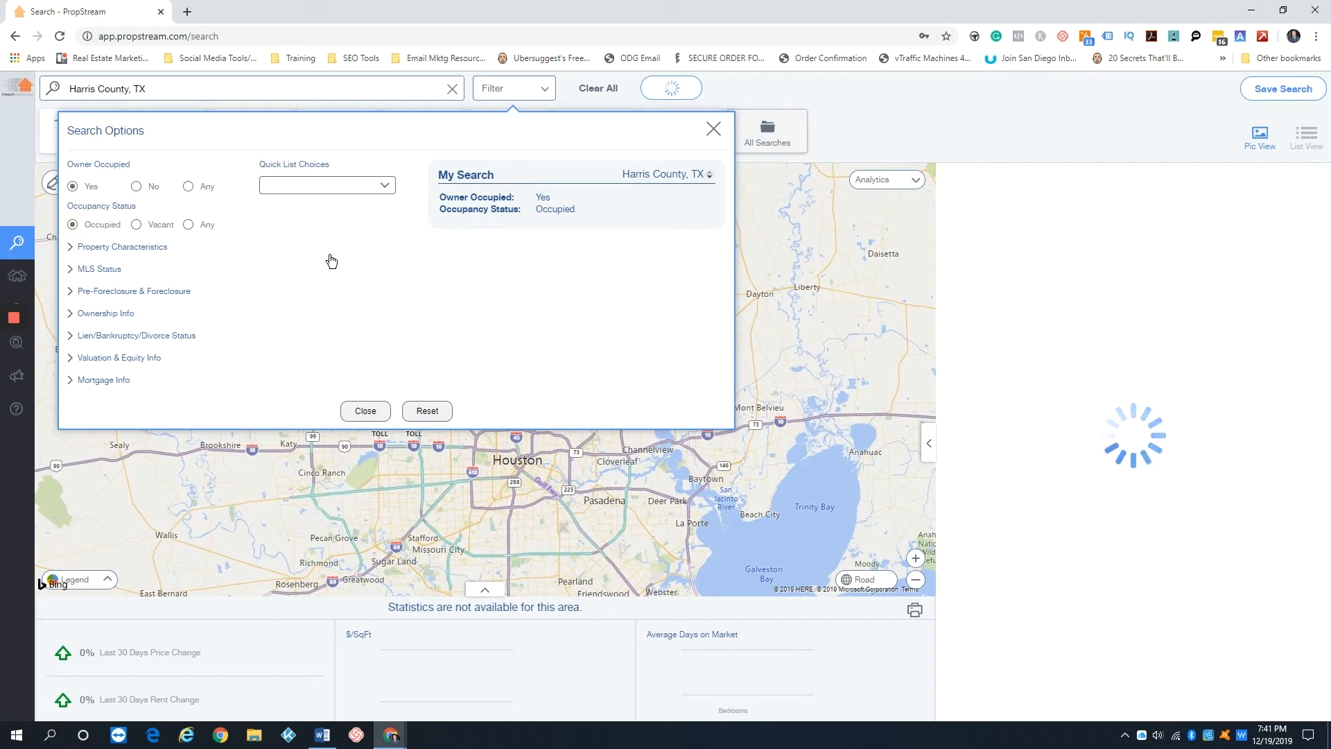
Limit the property characteristics to the Residential classification and the Single Family property type
left_click(154, 248)
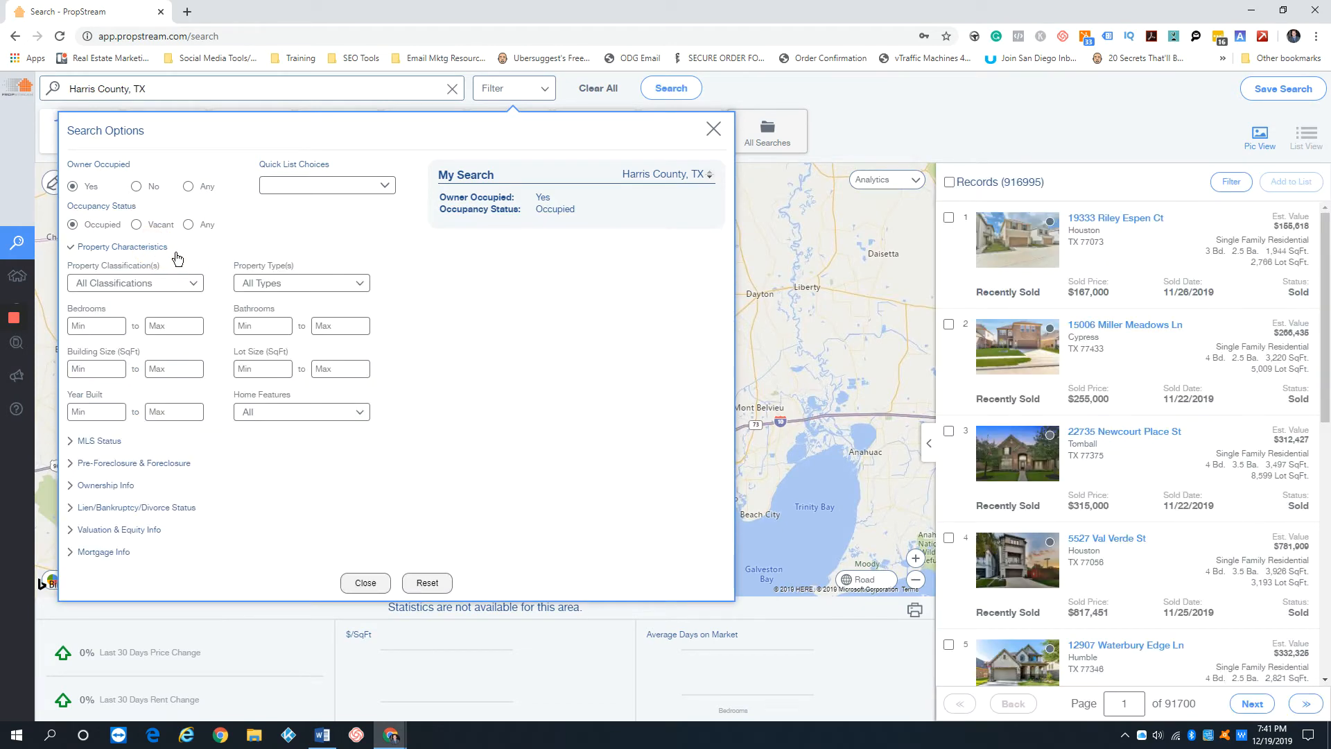
left_click(187, 284)
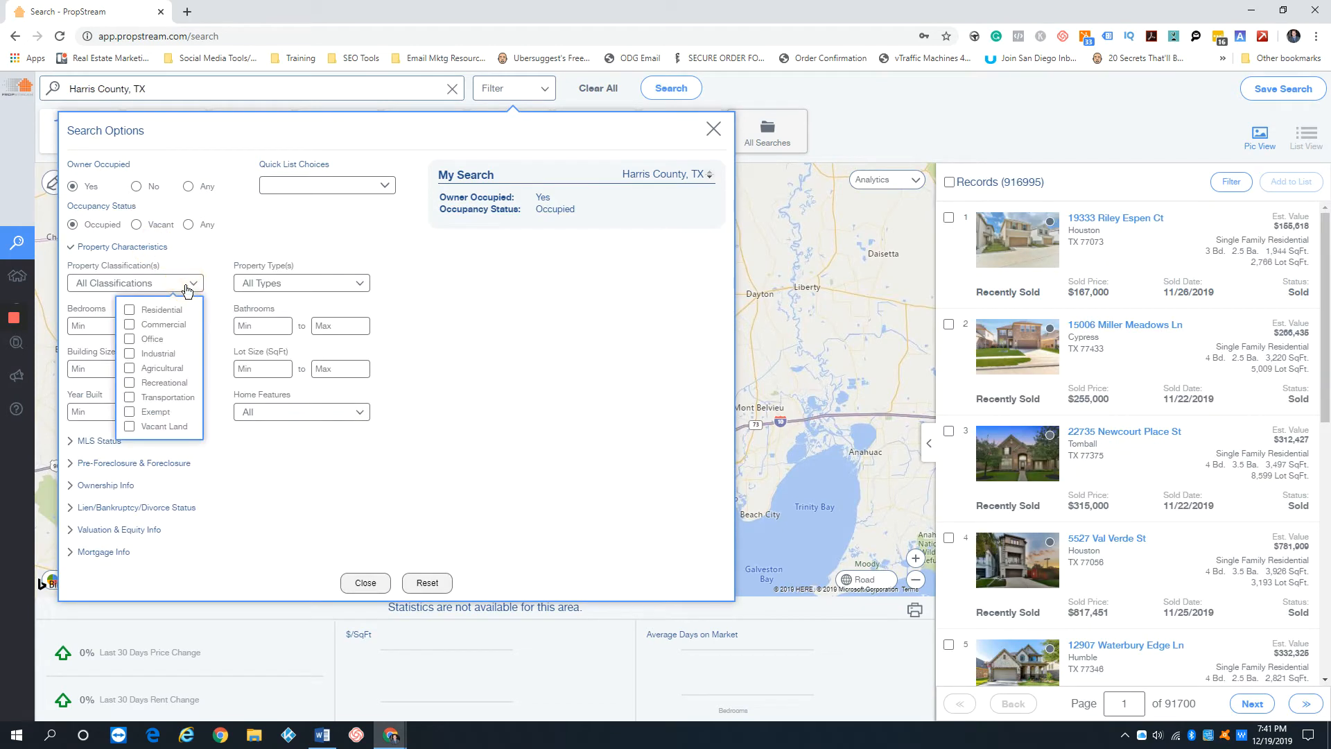
left_click(130, 311)
left_click(322, 284)
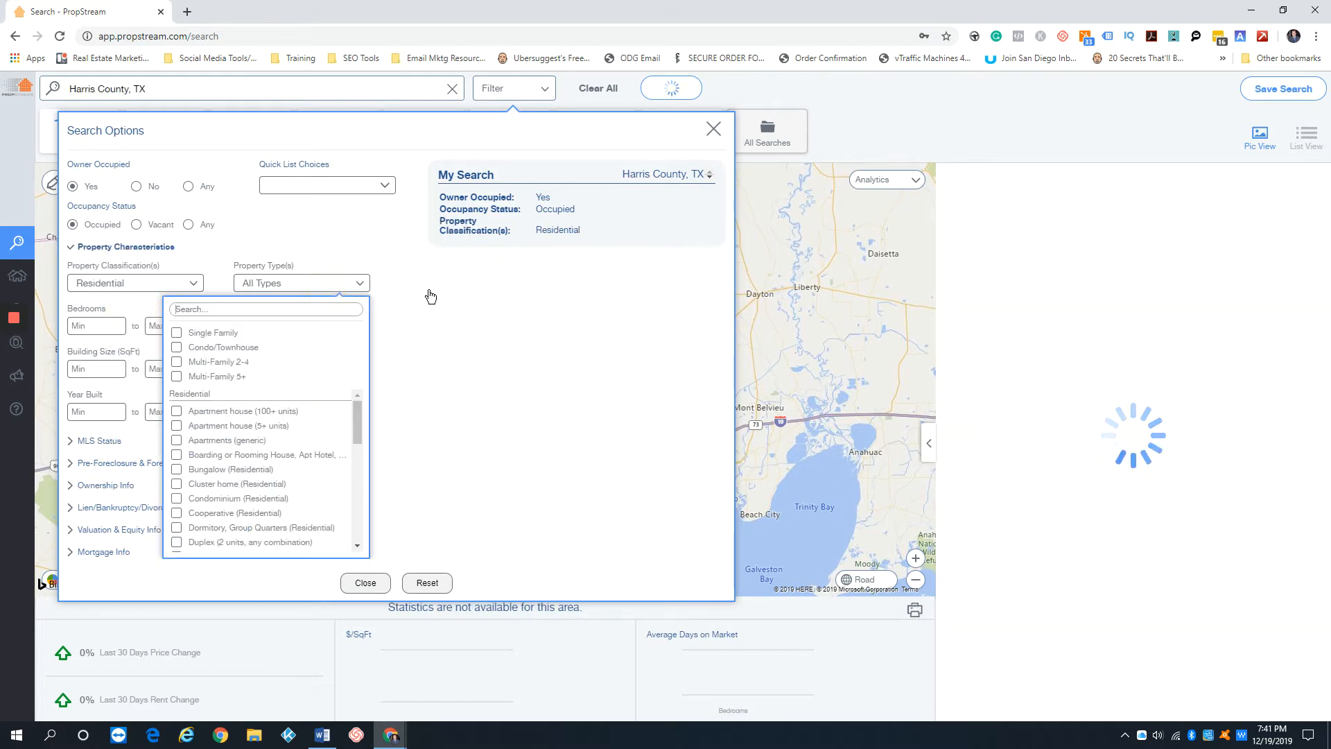
left_click(177, 334)
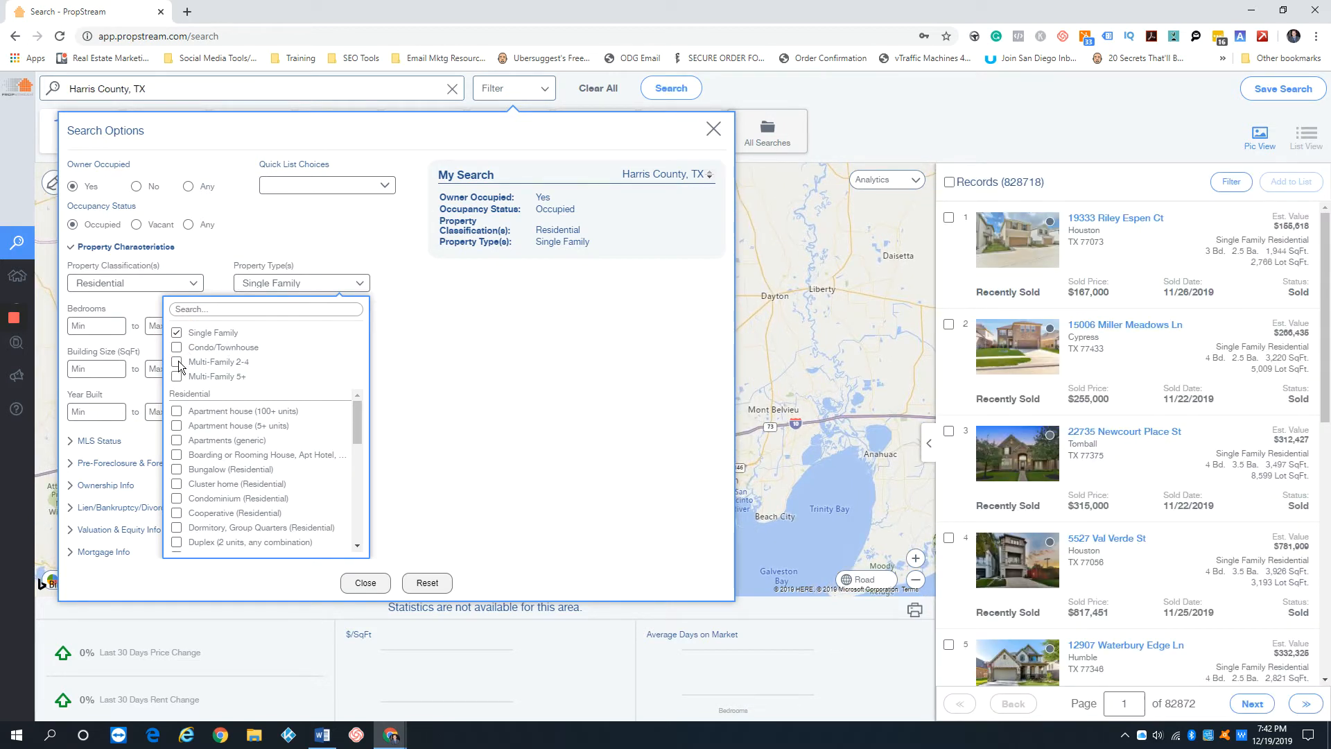
Add Multi-Family 2-4 to the property types and remove it again
left_click(177, 362)
left_click(393, 283)
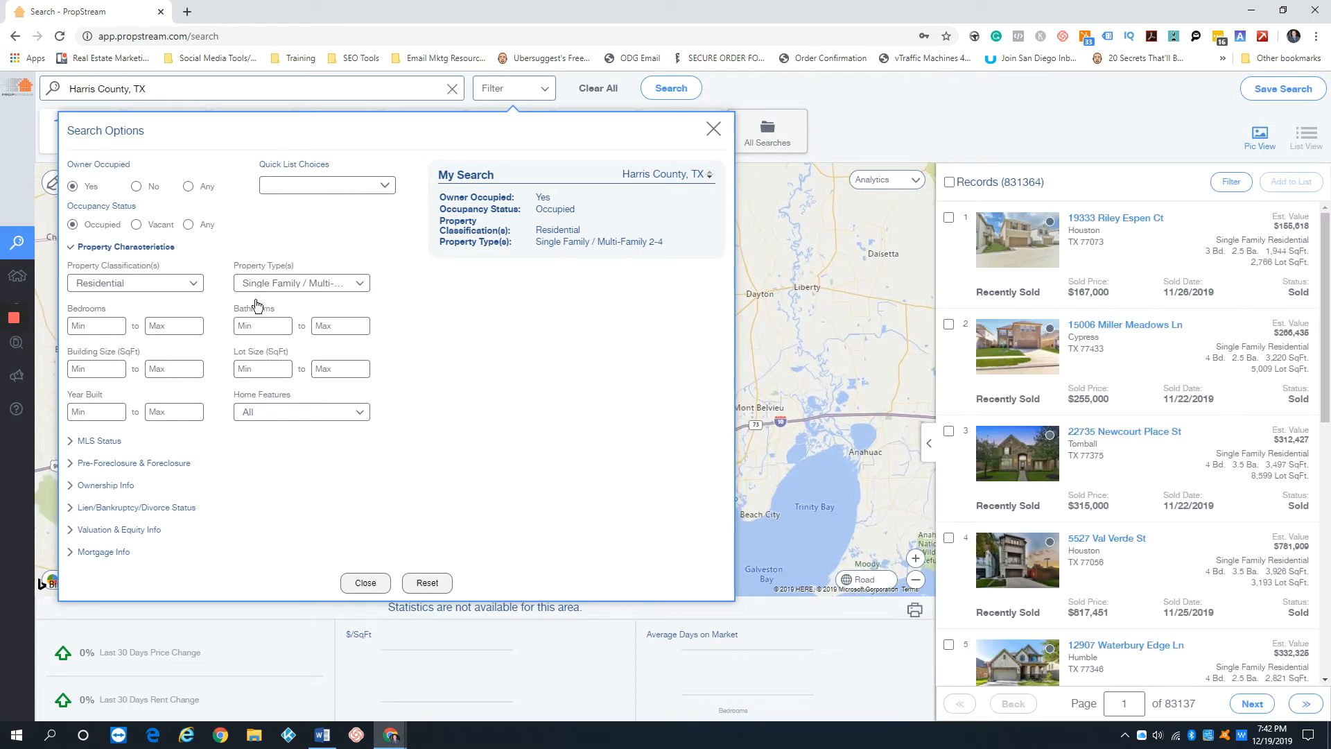
left_click(321, 290)
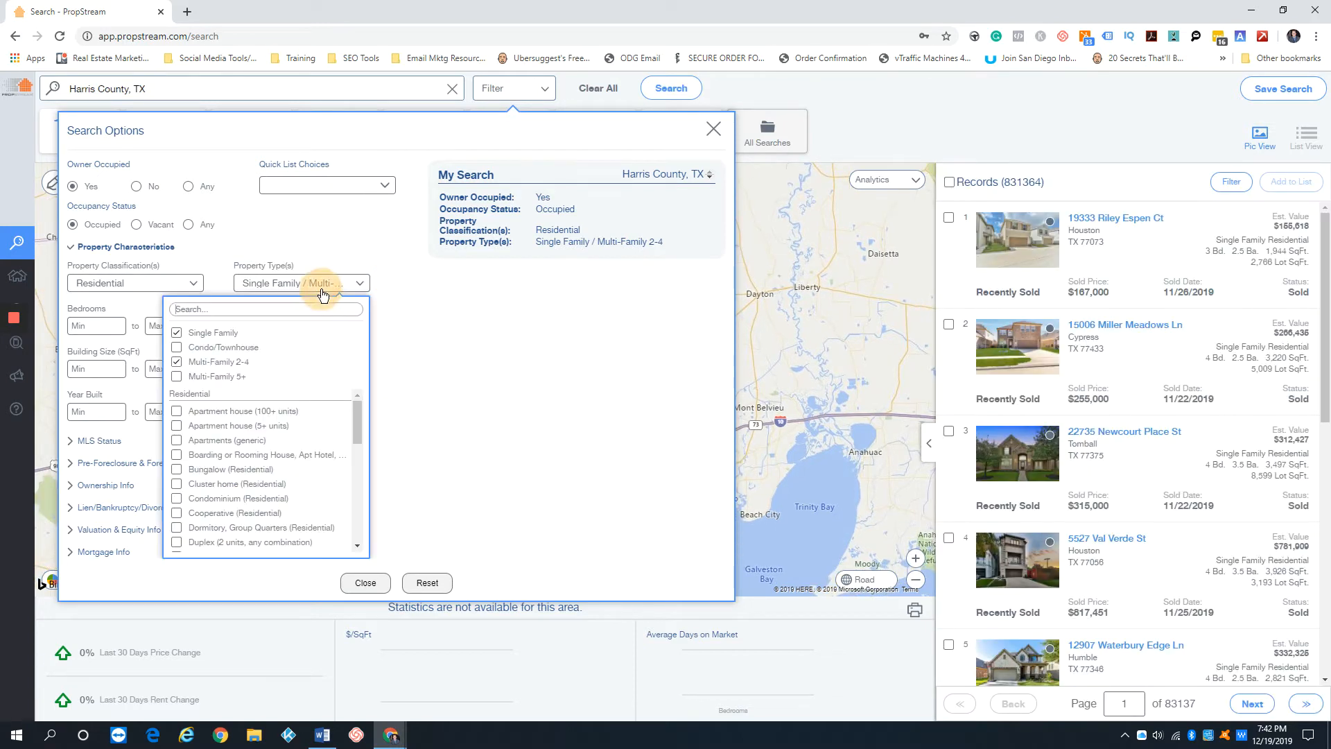
left_click(177, 362)
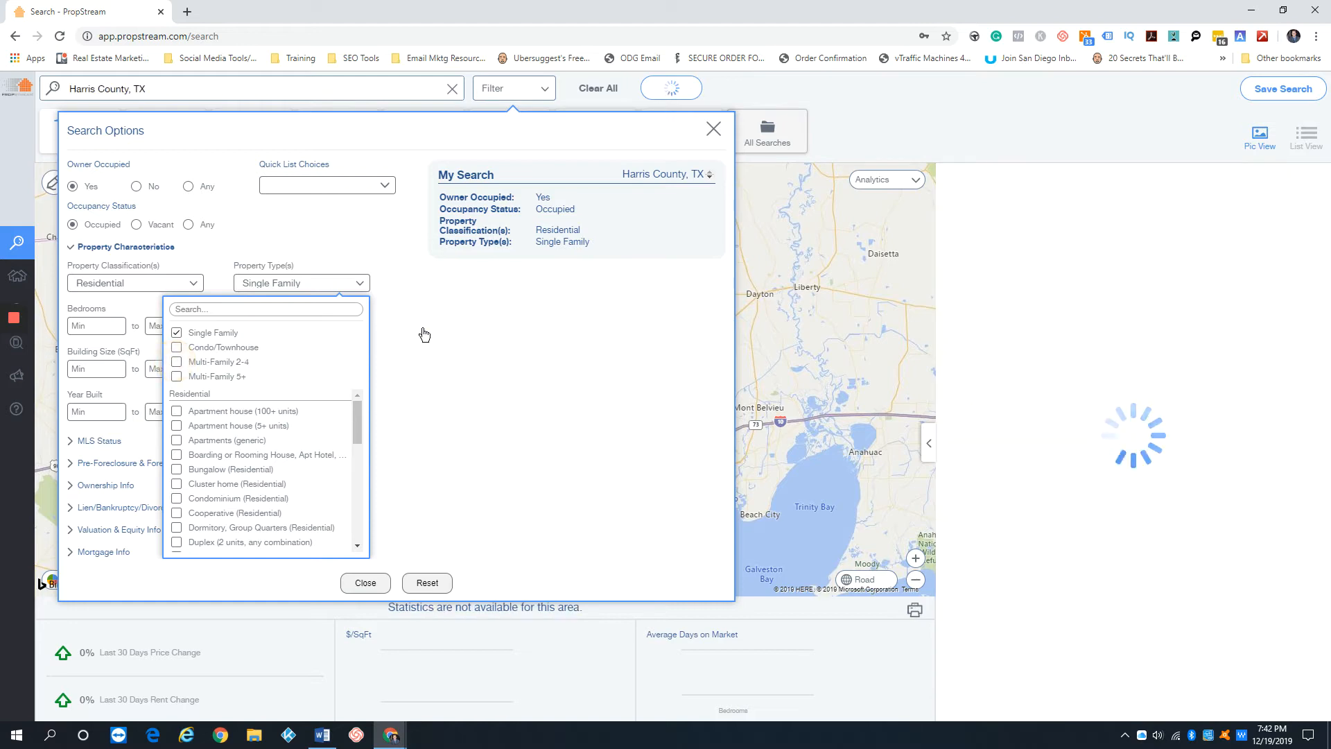
left_click(416, 327)
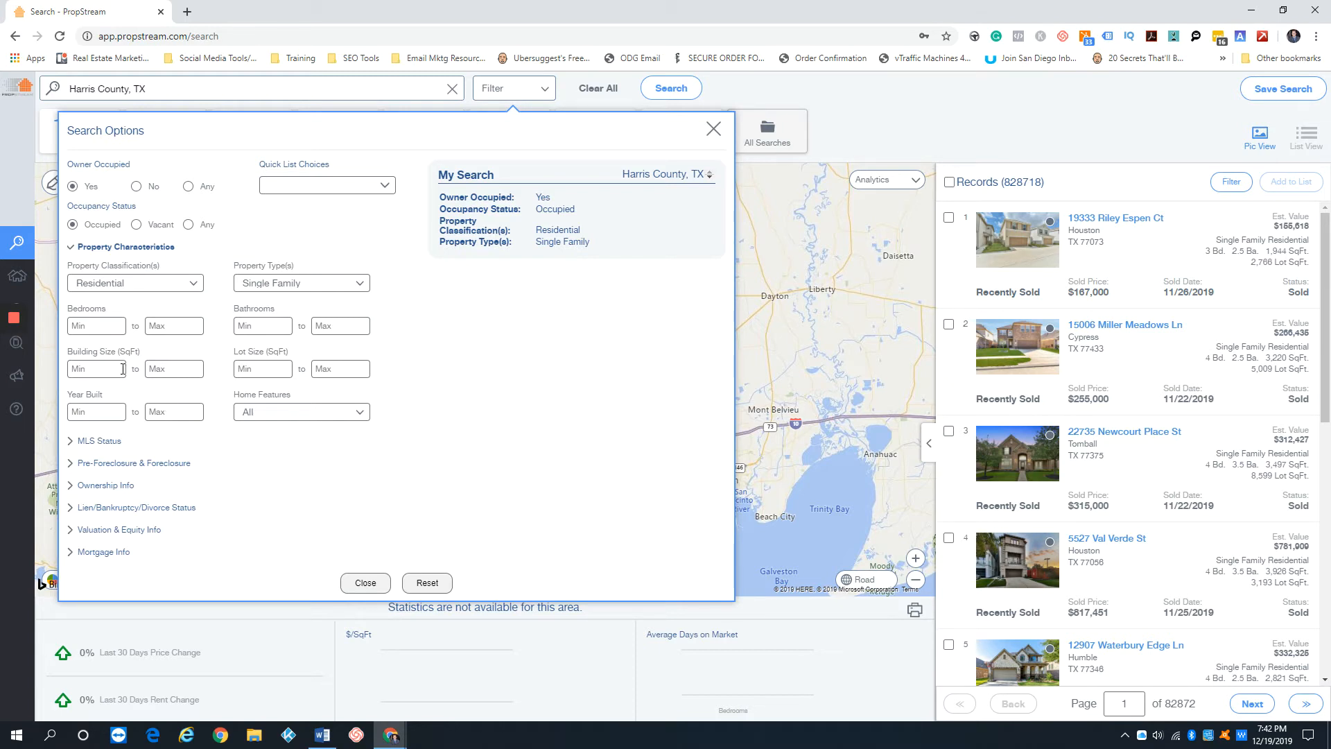
Set the building size range to 1000 to 3000 SqFt and collapse the property characteristics filters
left_click(102, 368)
type("100")
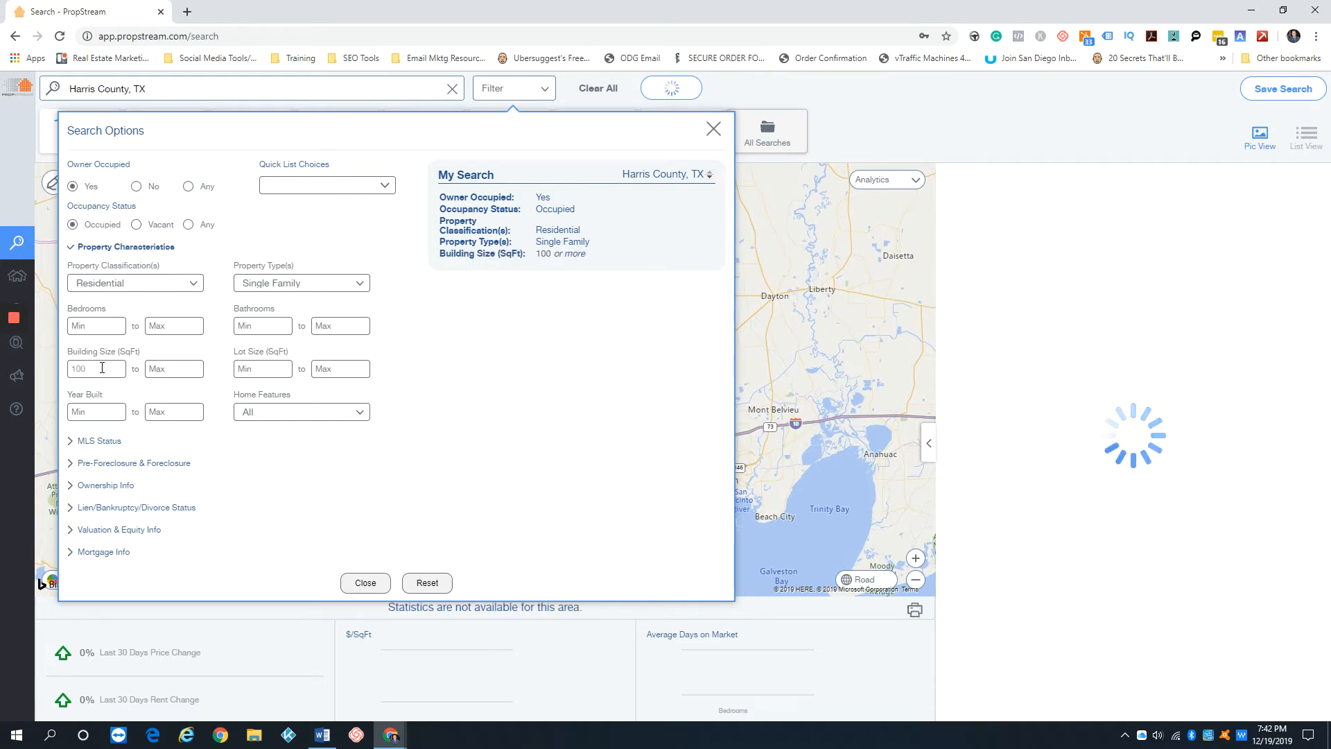
type("0")
key("Tab")
type("3000")
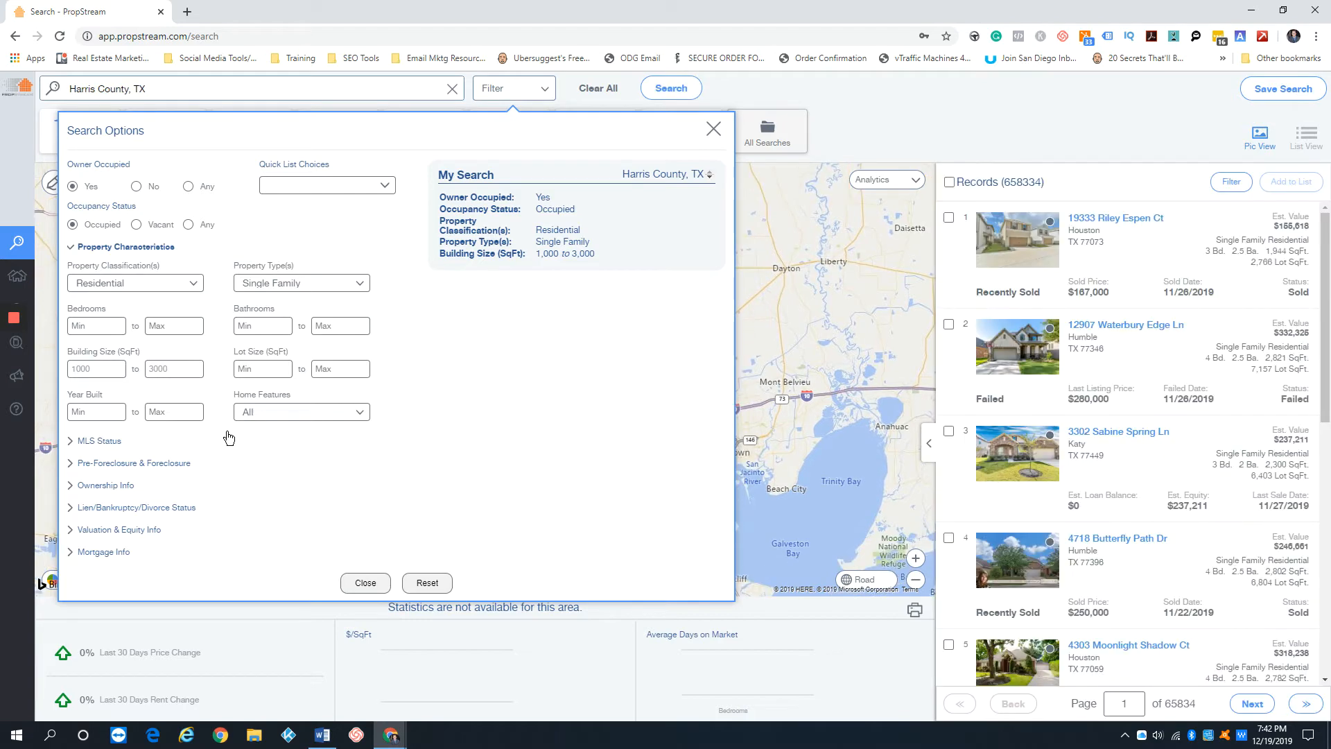
left_click(133, 254)
left_click(130, 251)
left_click(122, 251)
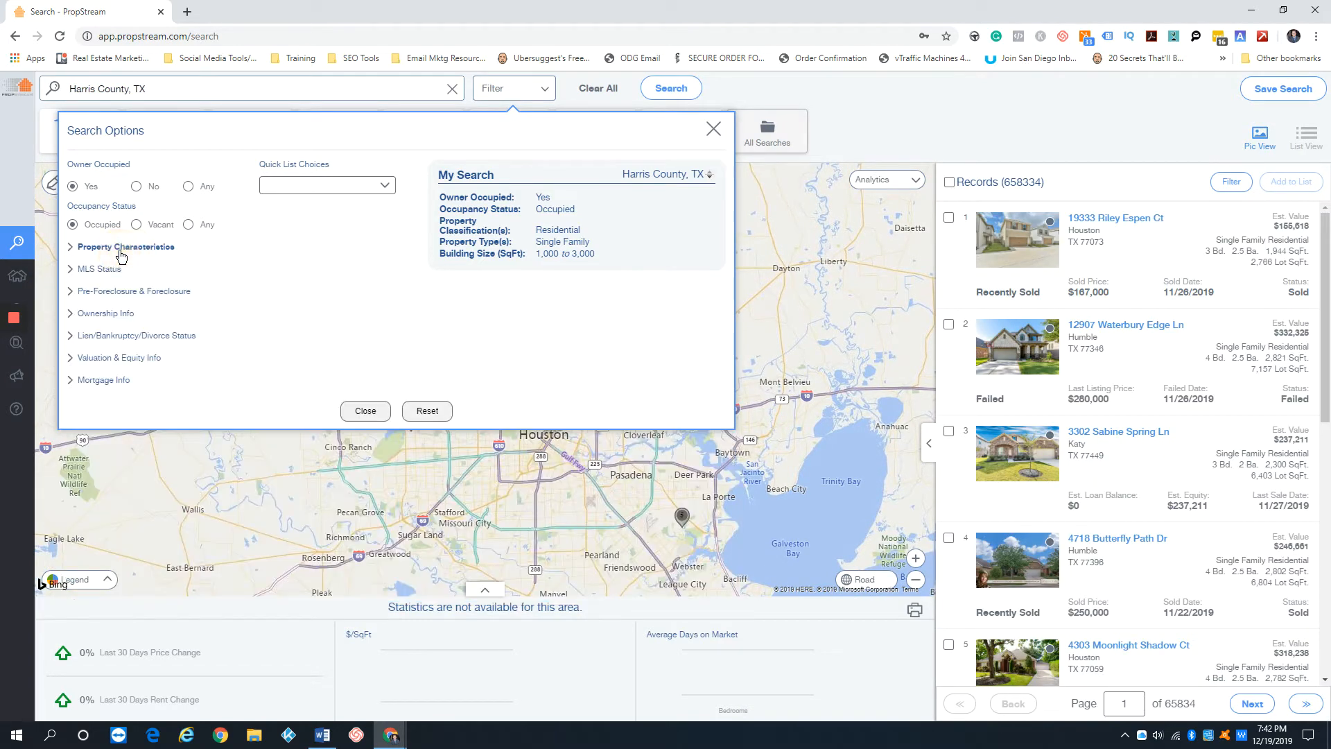
left_click(121, 249)
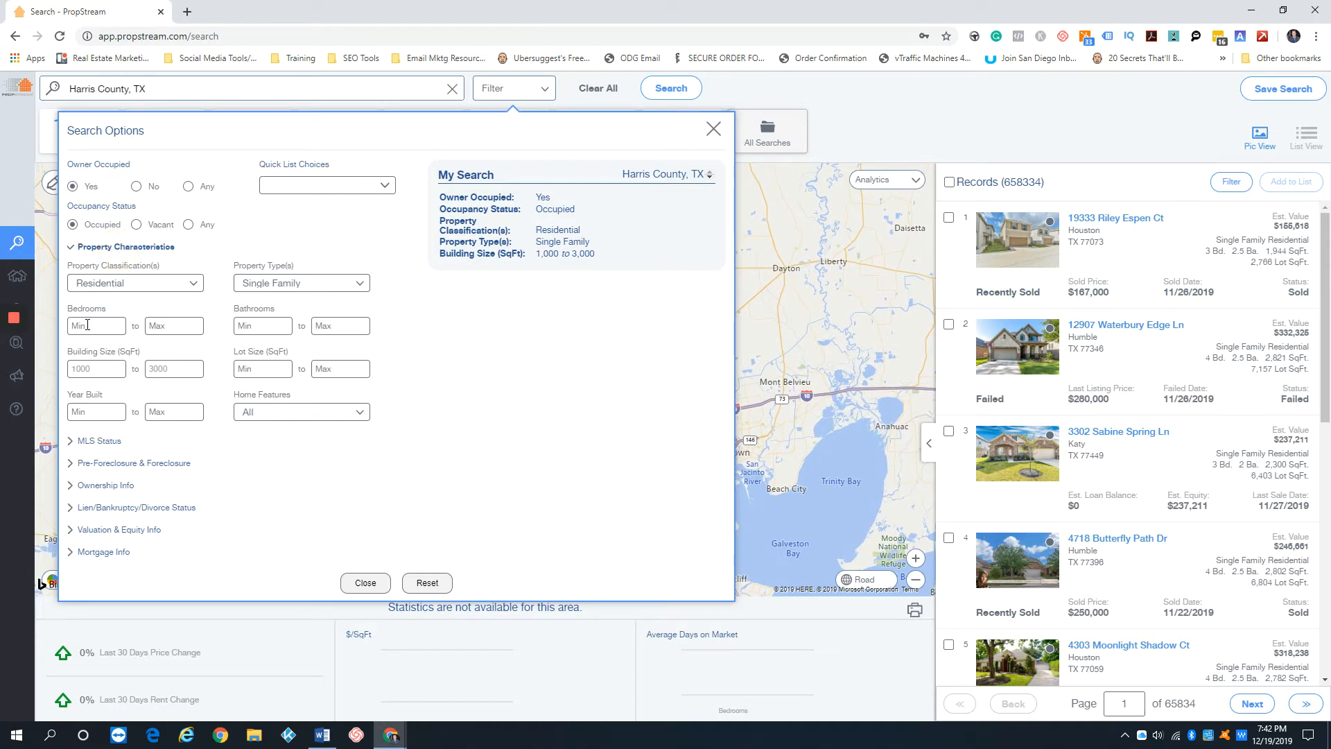
left_click(145, 247)
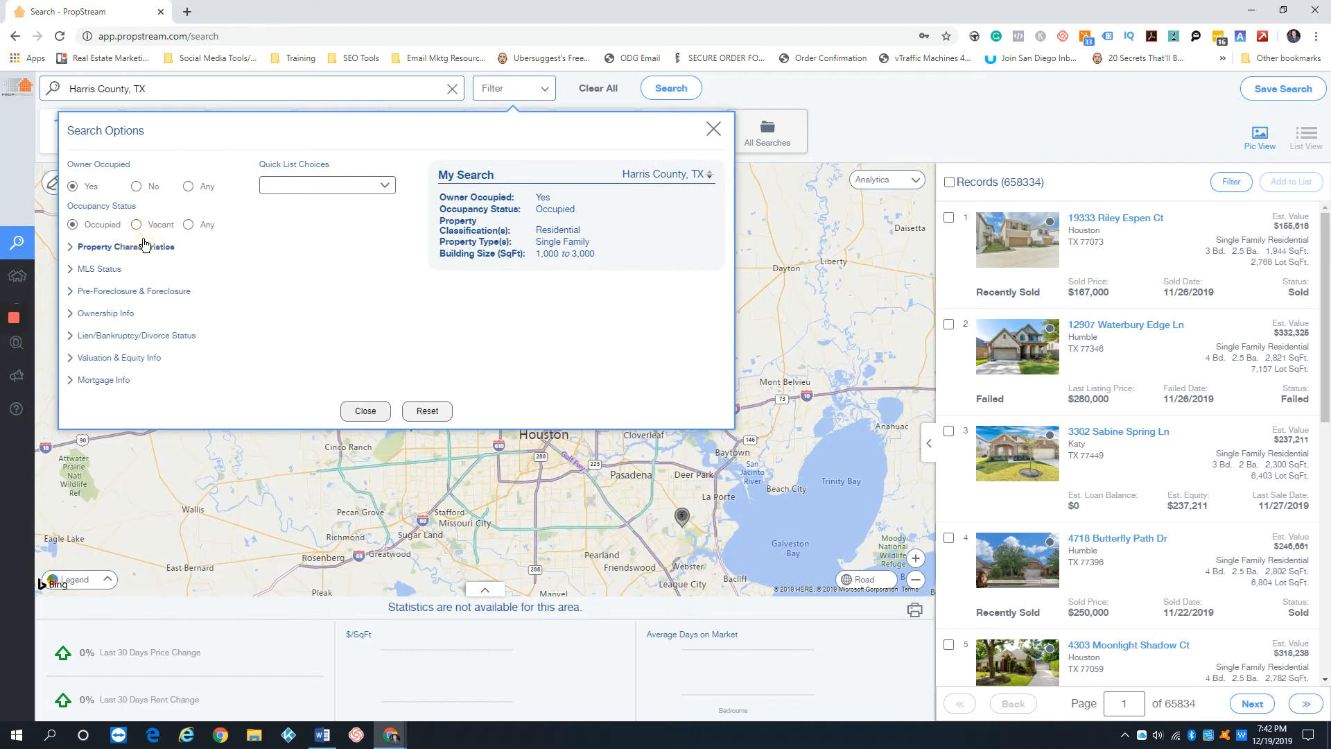
Set On Market to No in the MLS status filters and collapse that section
left_click(103, 269)
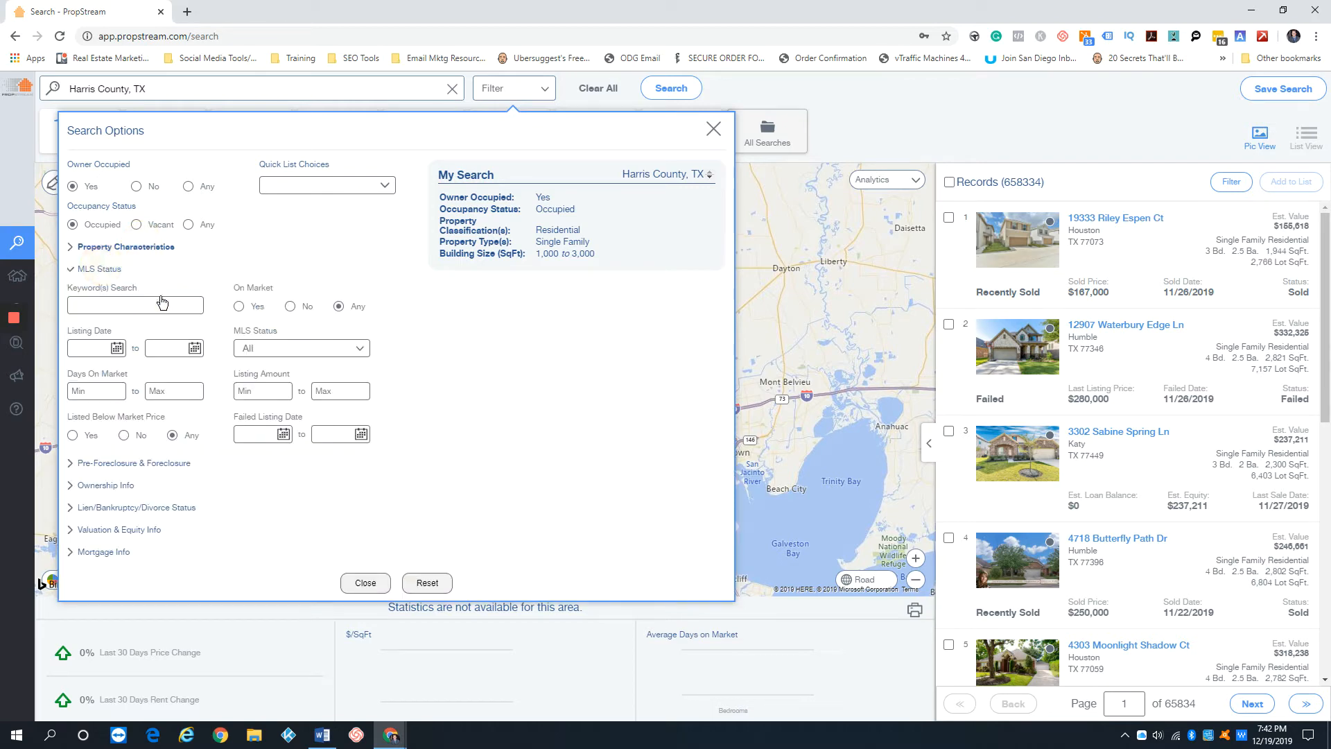
left_click(290, 306)
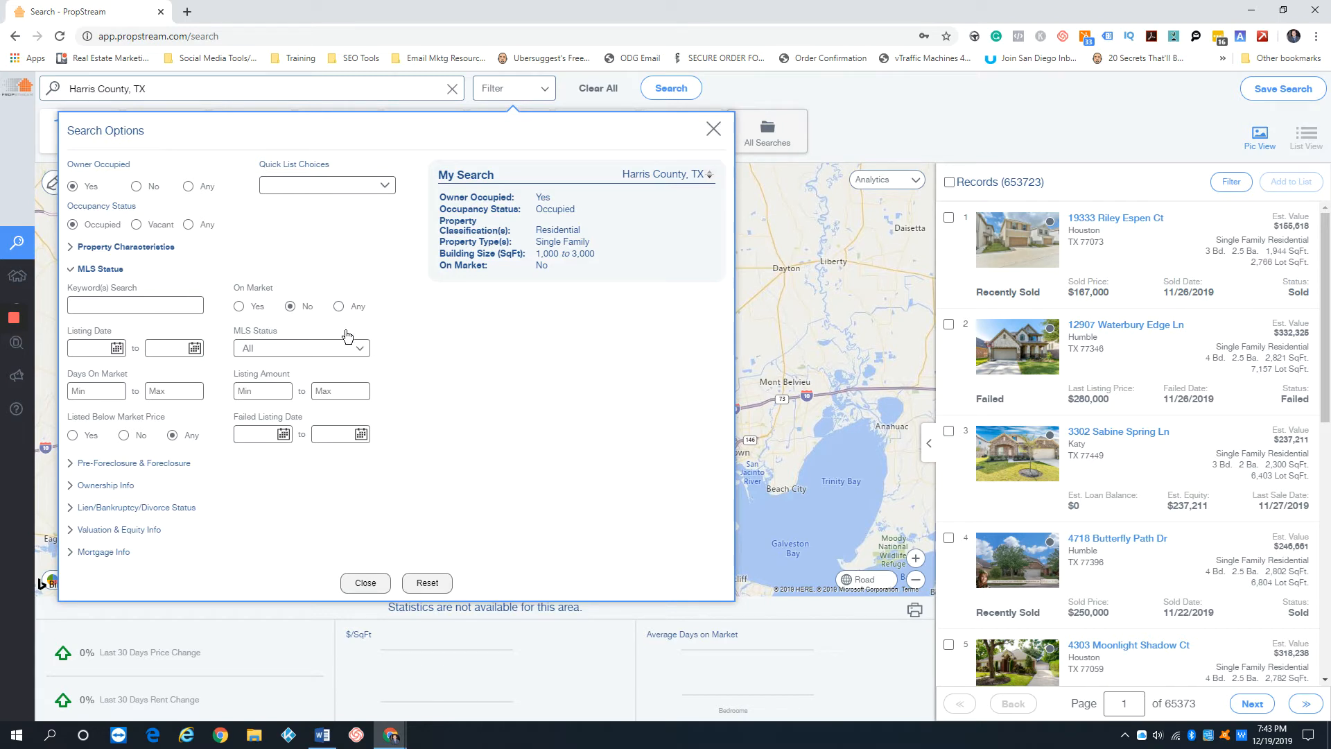
left_click(292, 307)
left_click(104, 270)
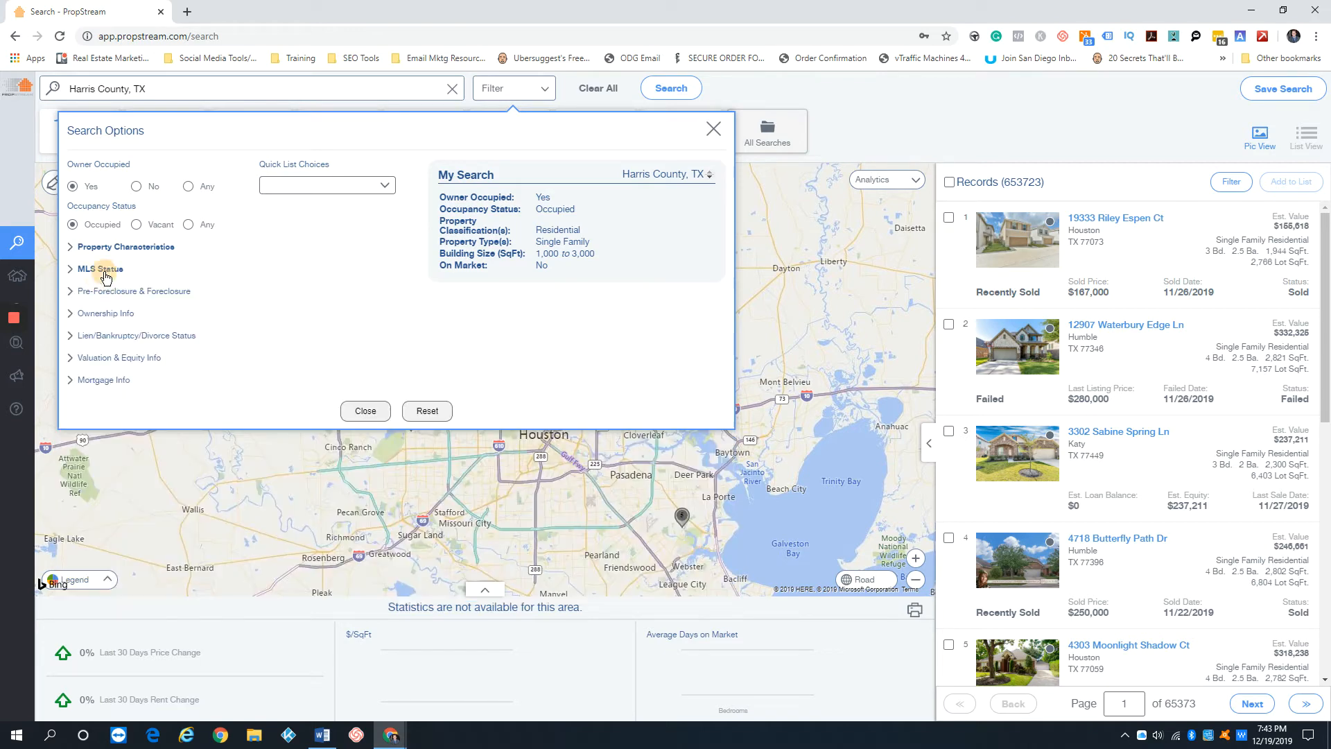
Restrict the owner type to Individual in the ownership filters and collapse that section
left_click(115, 292)
left_click(117, 296)
left_click(110, 313)
left_click(310, 353)
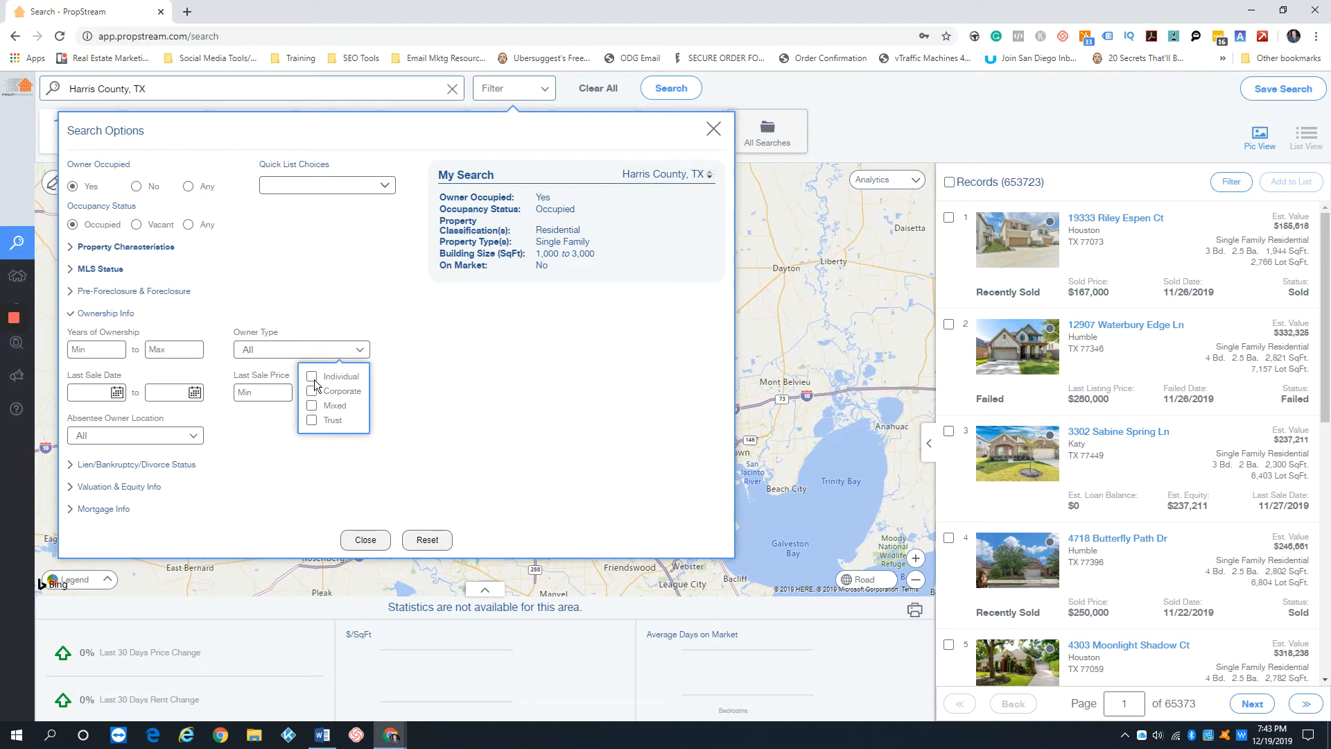
left_click(311, 376)
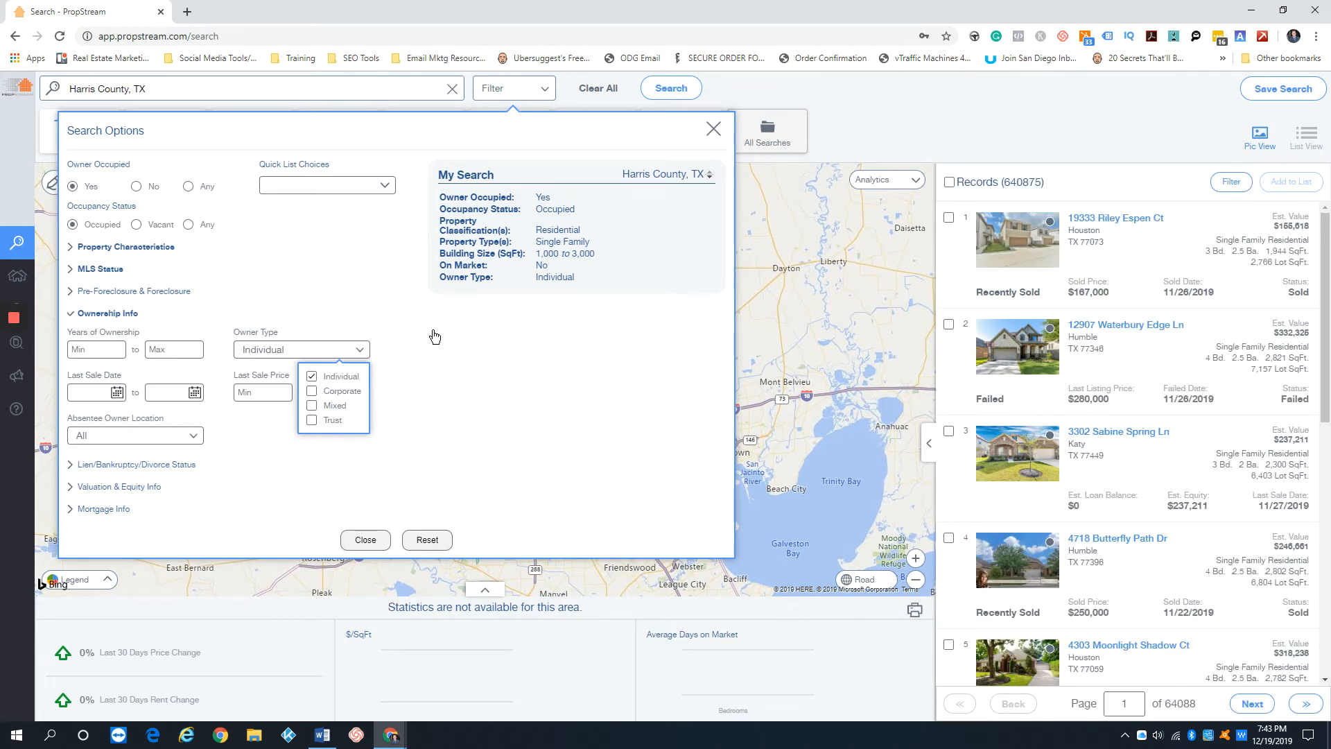
left_click(106, 314)
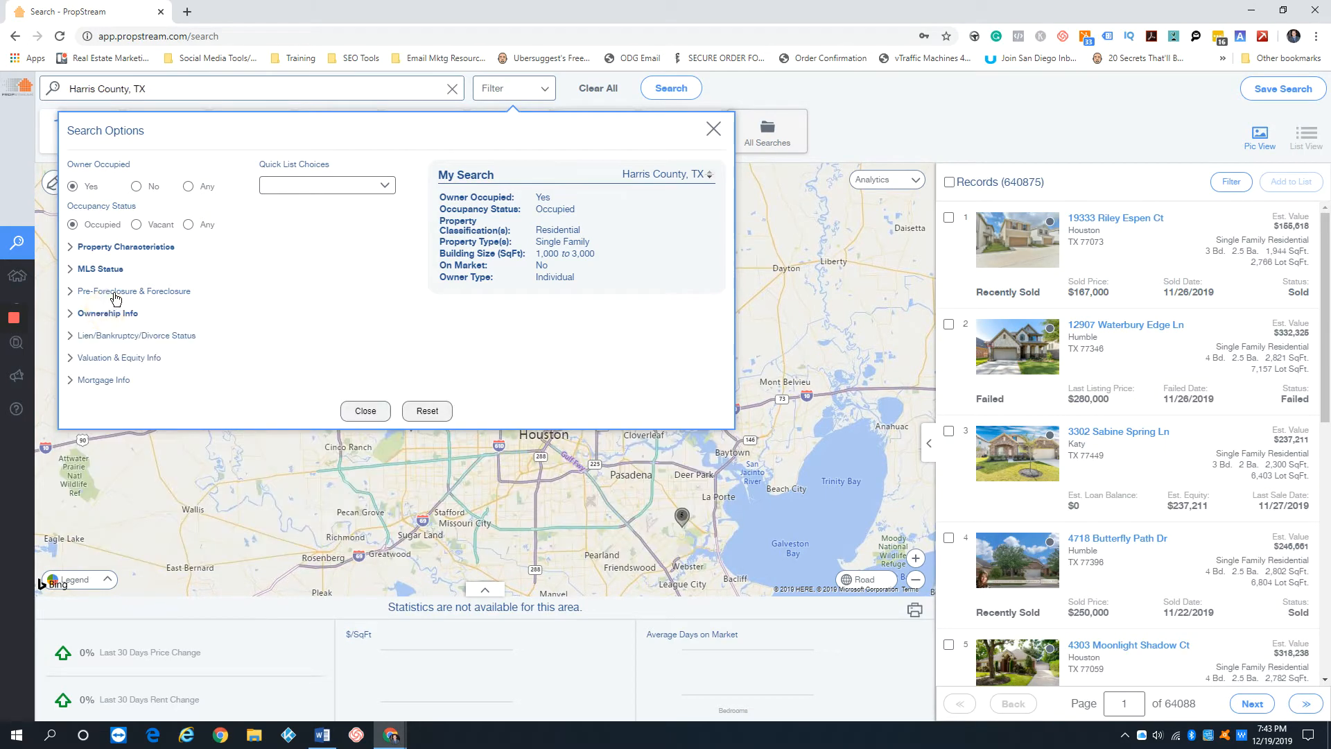
Set the foreclosure status to Notice of Default / Lis Pendens and close the filter options to show the matching records
left_click(117, 292)
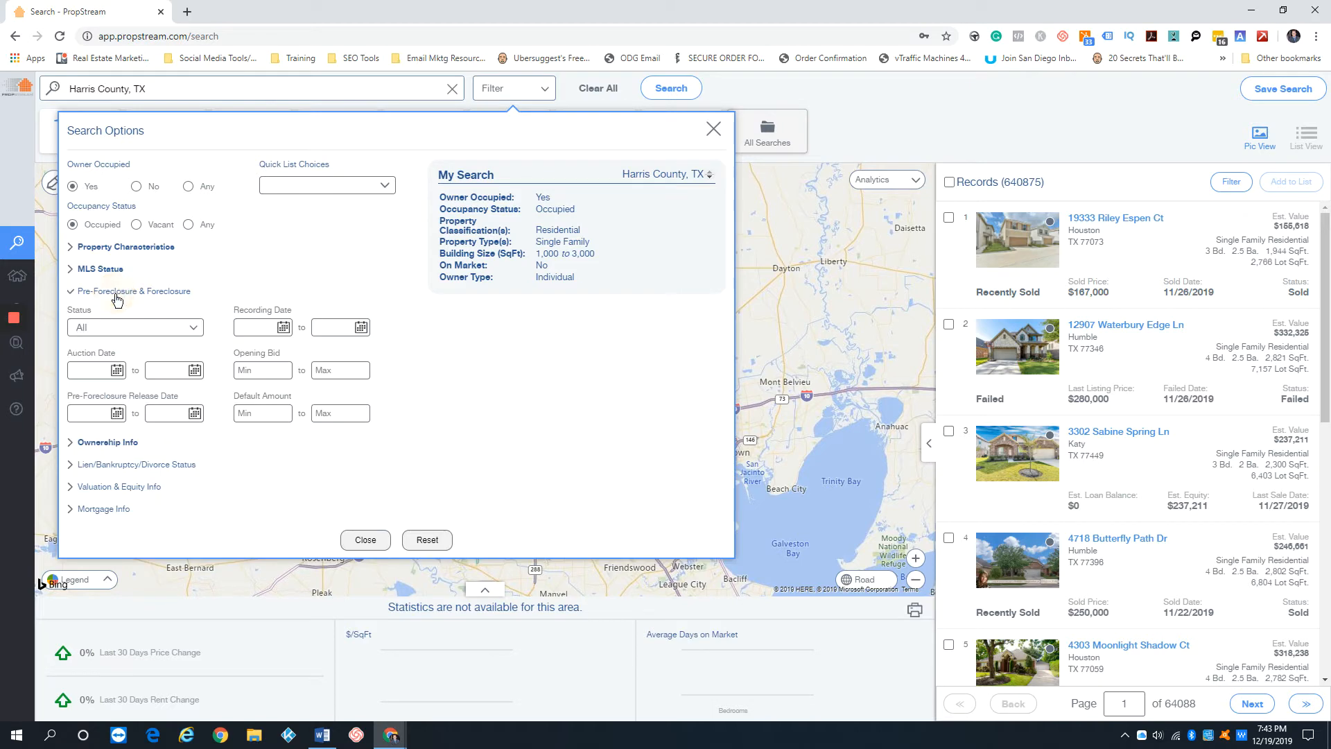
left_click(167, 328)
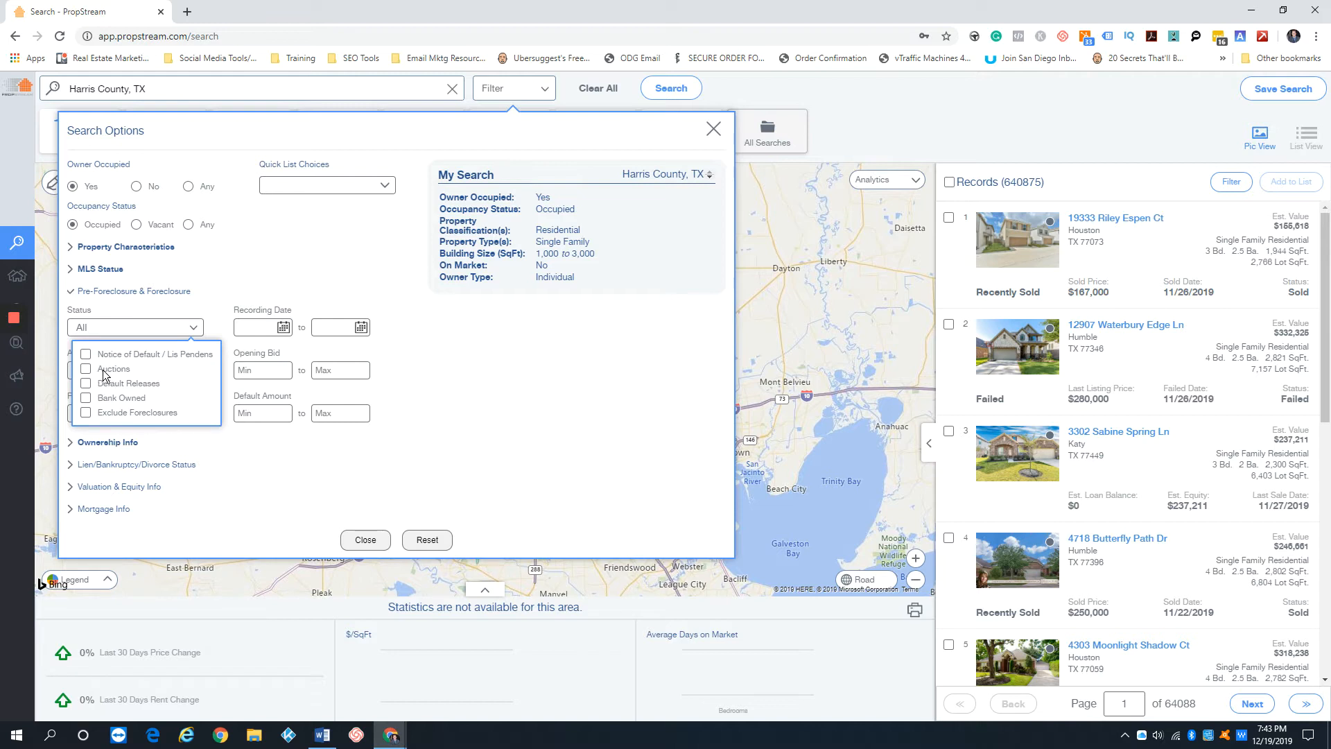
left_click(85, 354)
left_click(441, 328)
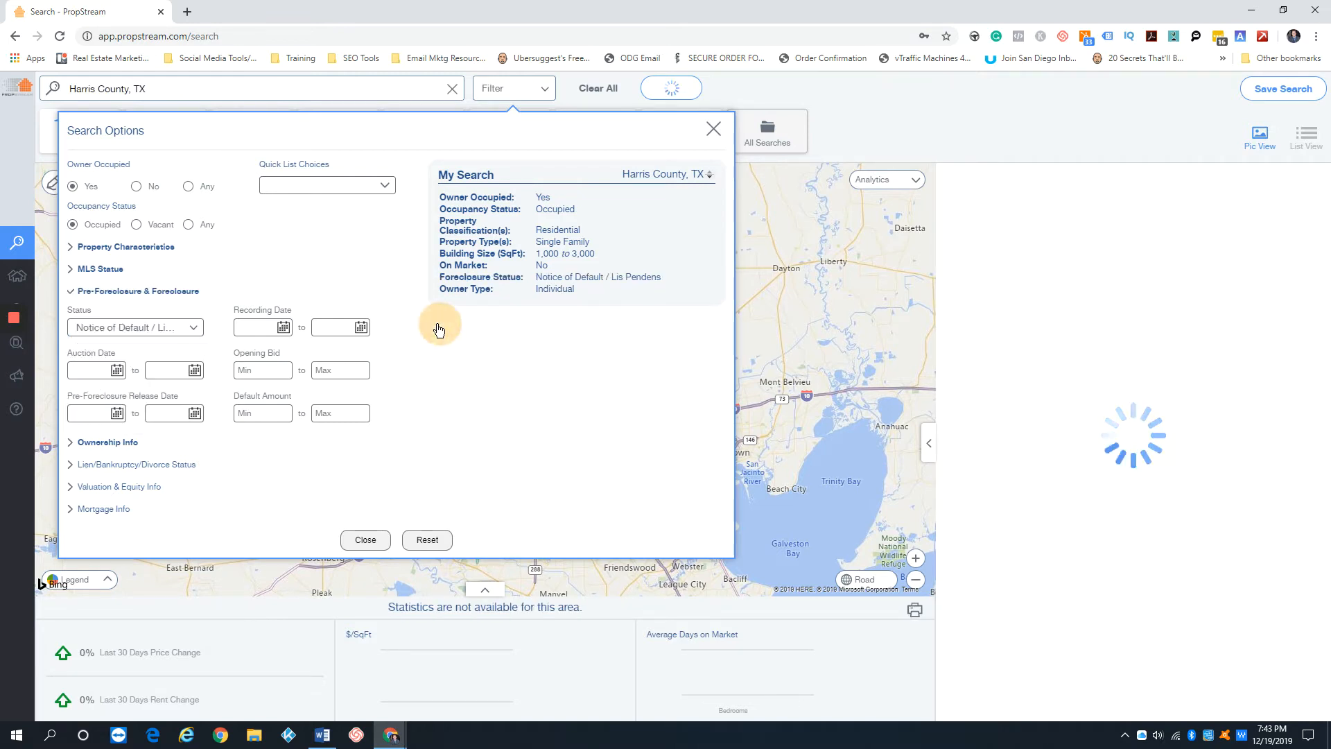
left_click(1018, 86)
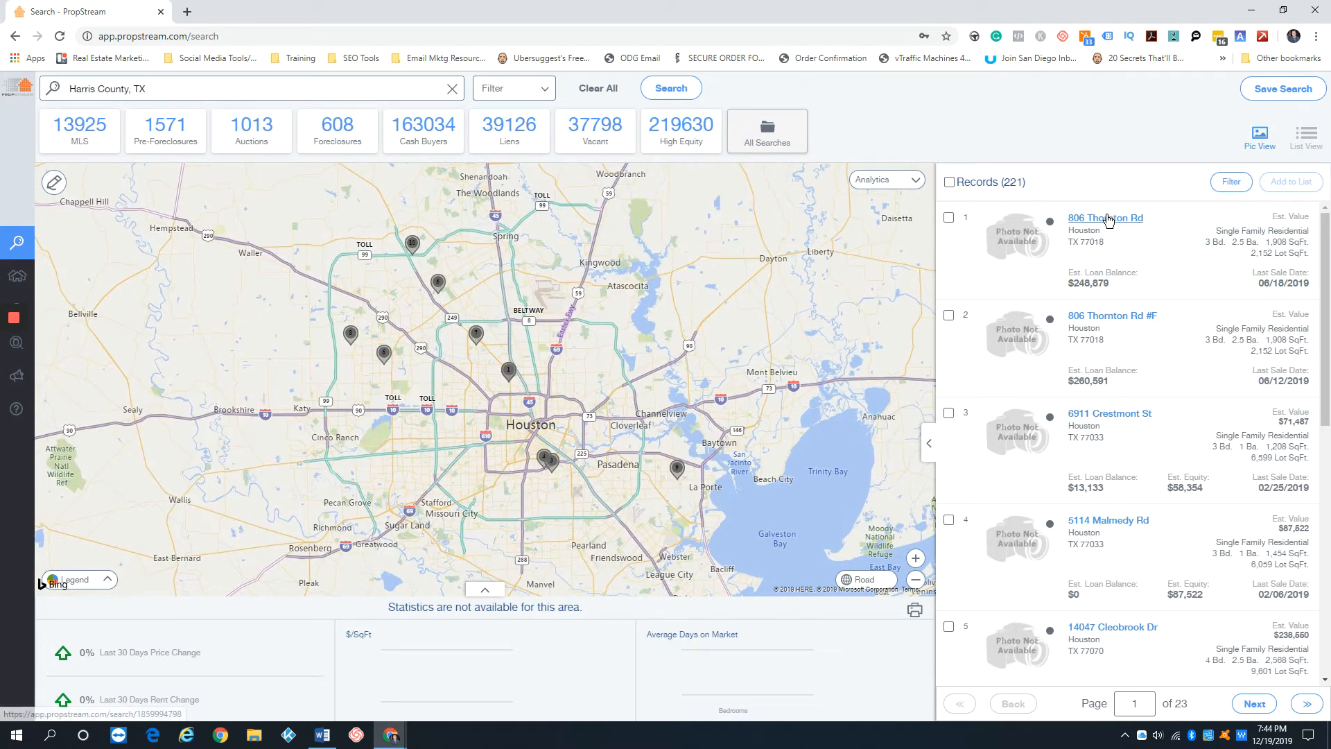
Open the first record in the results, review its pre-foreclosure and MLS details, and close it
left_click(1108, 218)
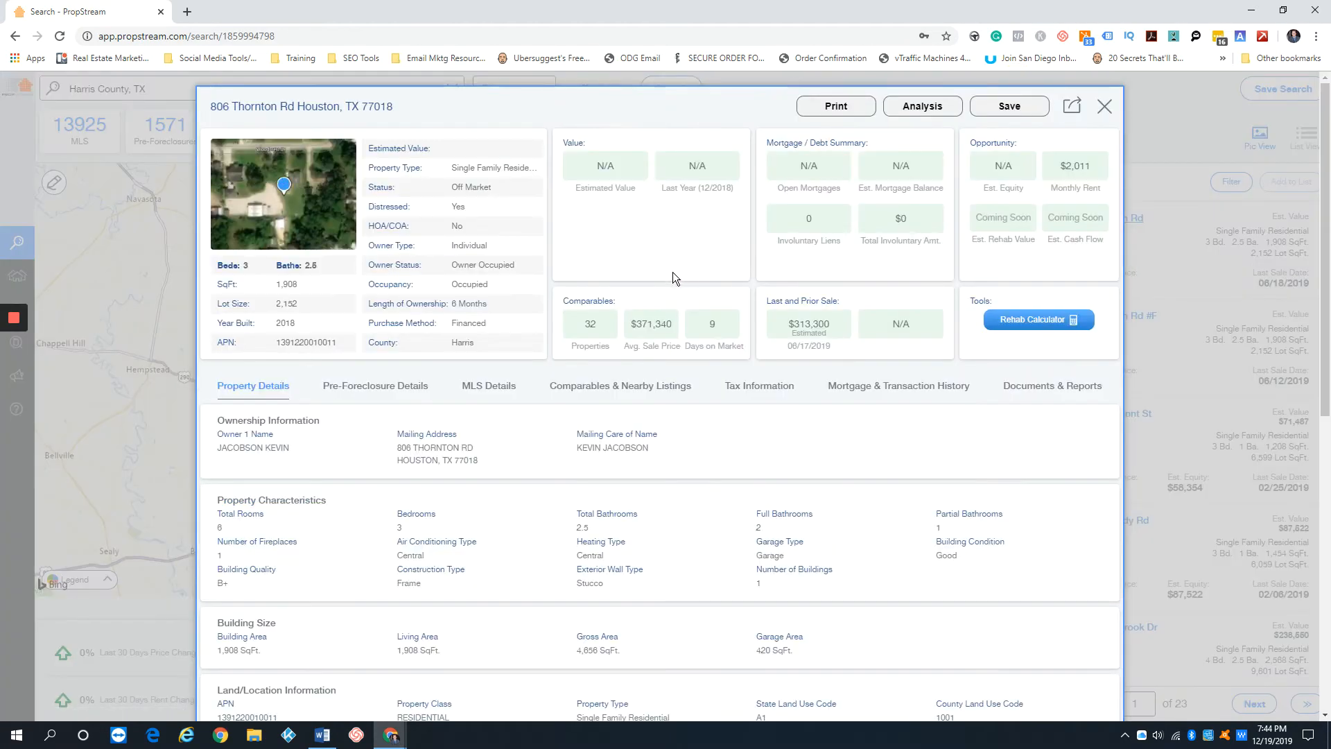
left_click(380, 391)
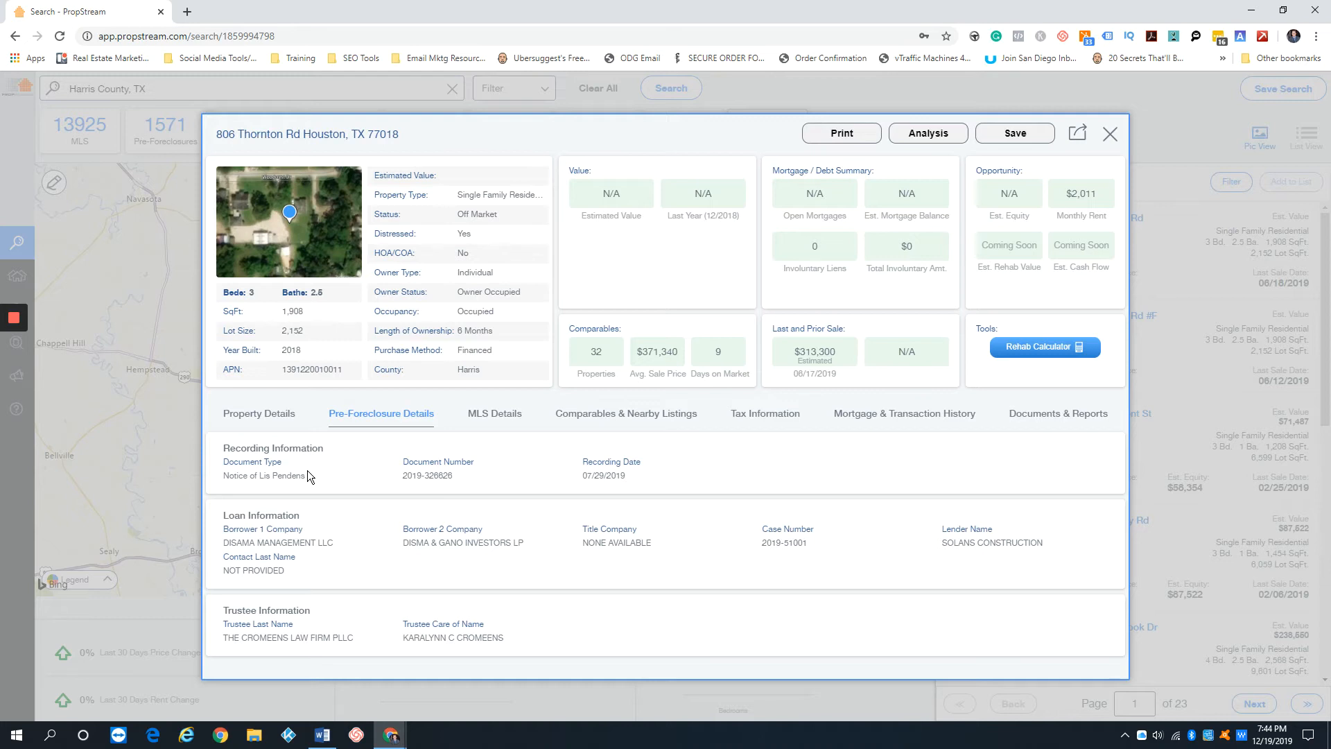
left_click_drag(579, 477, 666, 475)
left_click_drag(579, 476, 664, 473)
left_click(489, 413)
left_click(374, 393)
left_click(1114, 136)
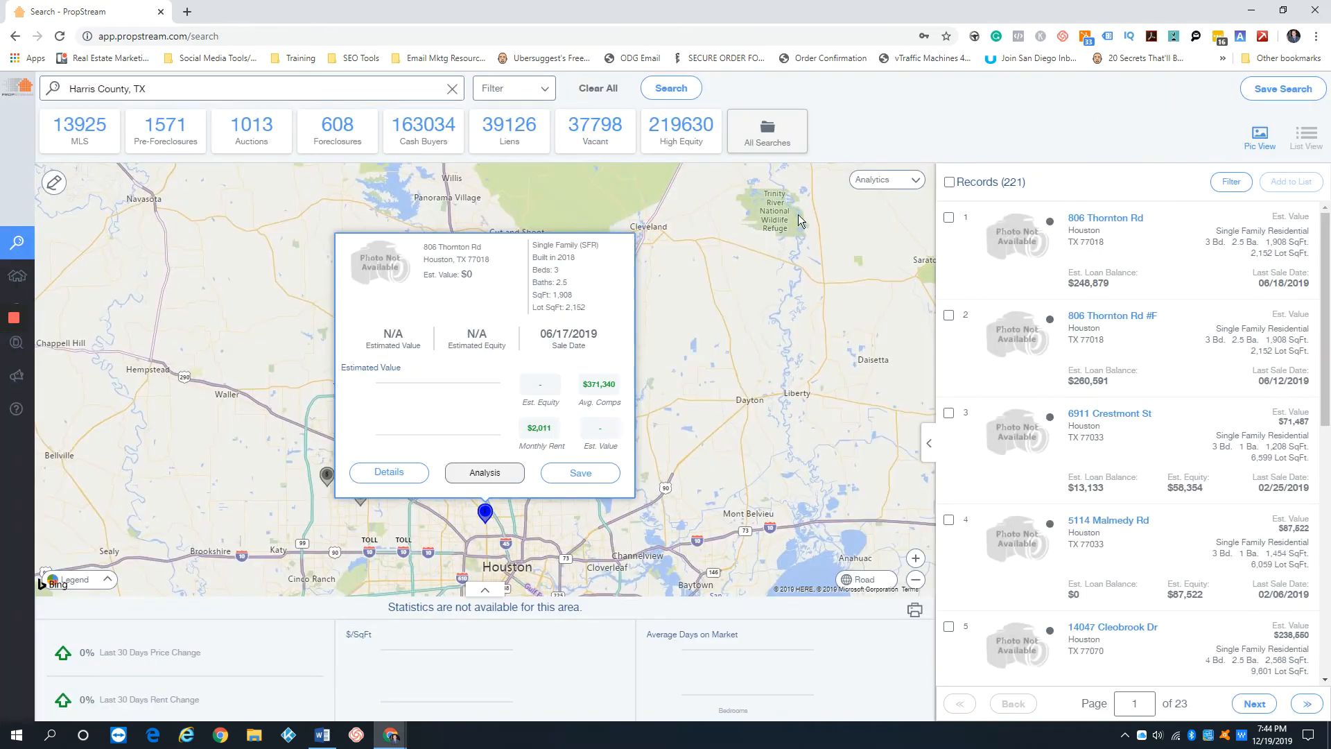
Open the third record in the results, review its pre-foreclosure details, and close it
left_click_drag(1063, 178, 964, 182)
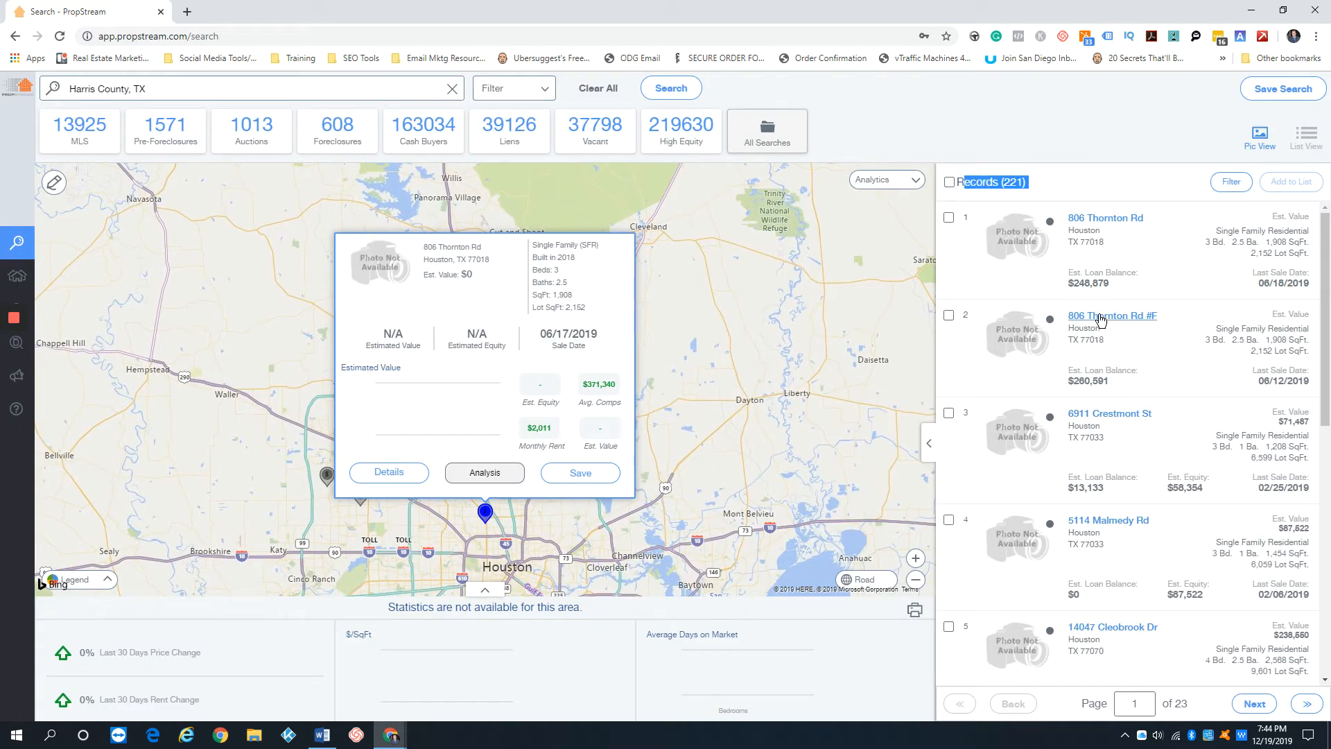
scroll(1115, 327, "down", 1)
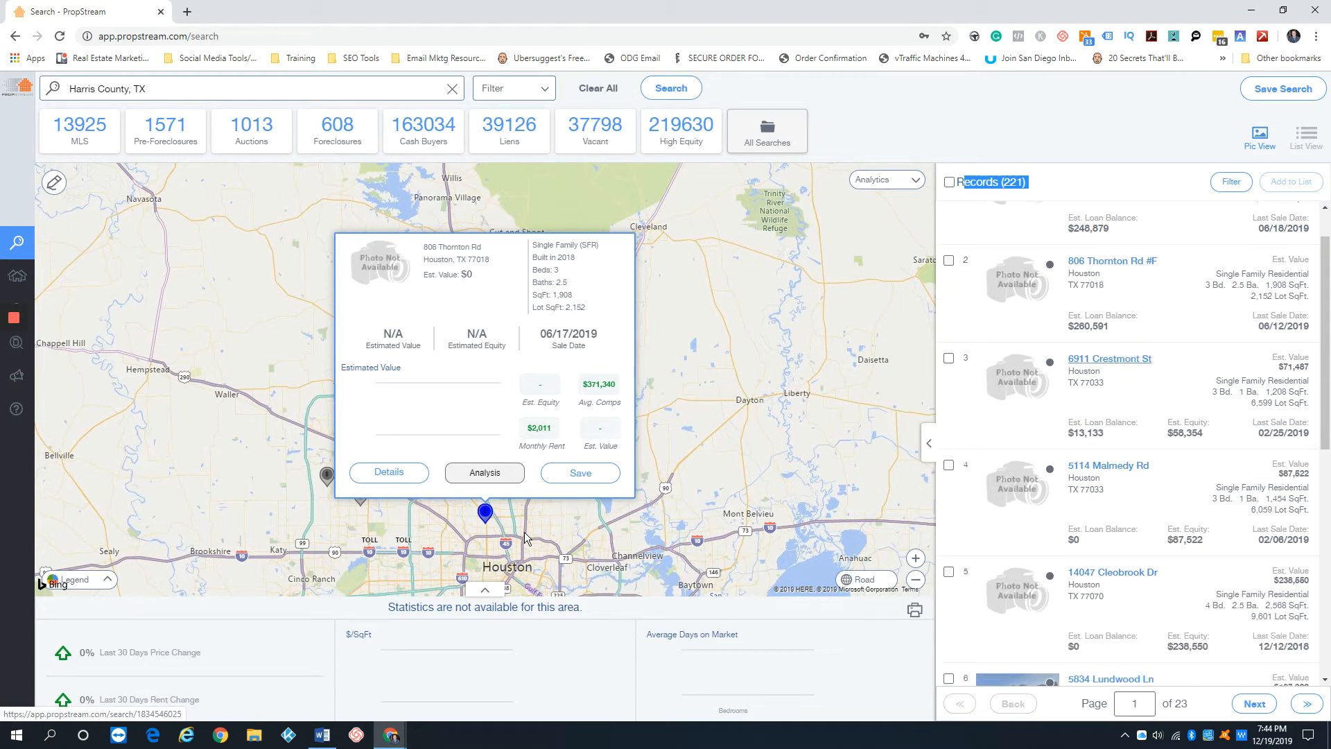
left_click(1109, 360)
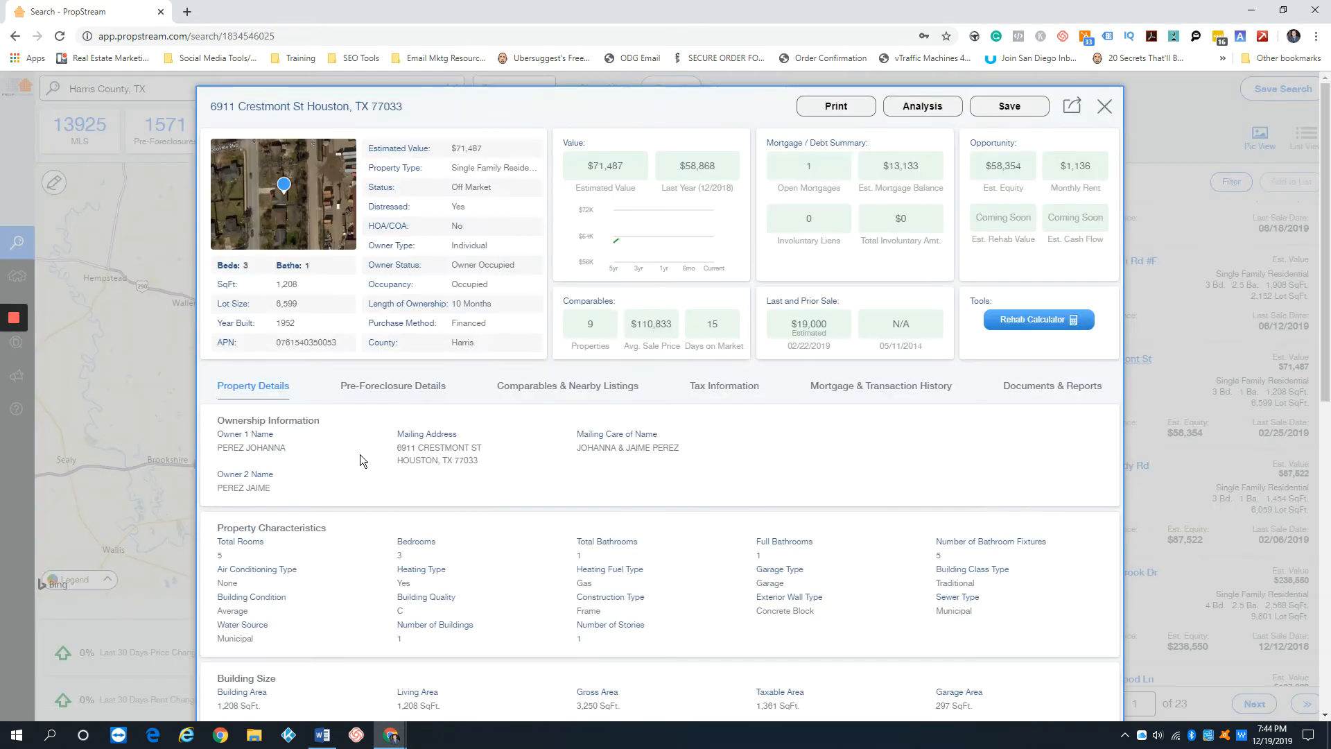
left_click(395, 401)
scroll(495, 443, "down", 1)
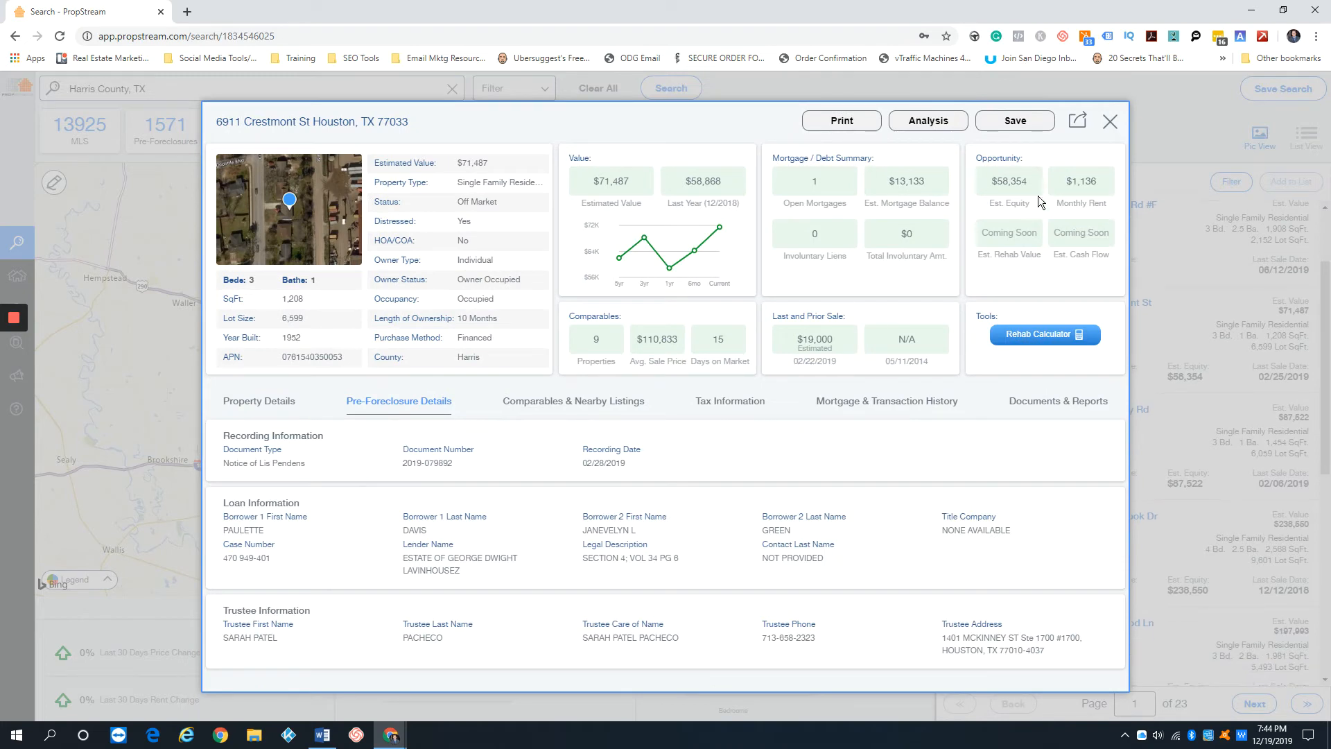
left_click(1112, 122)
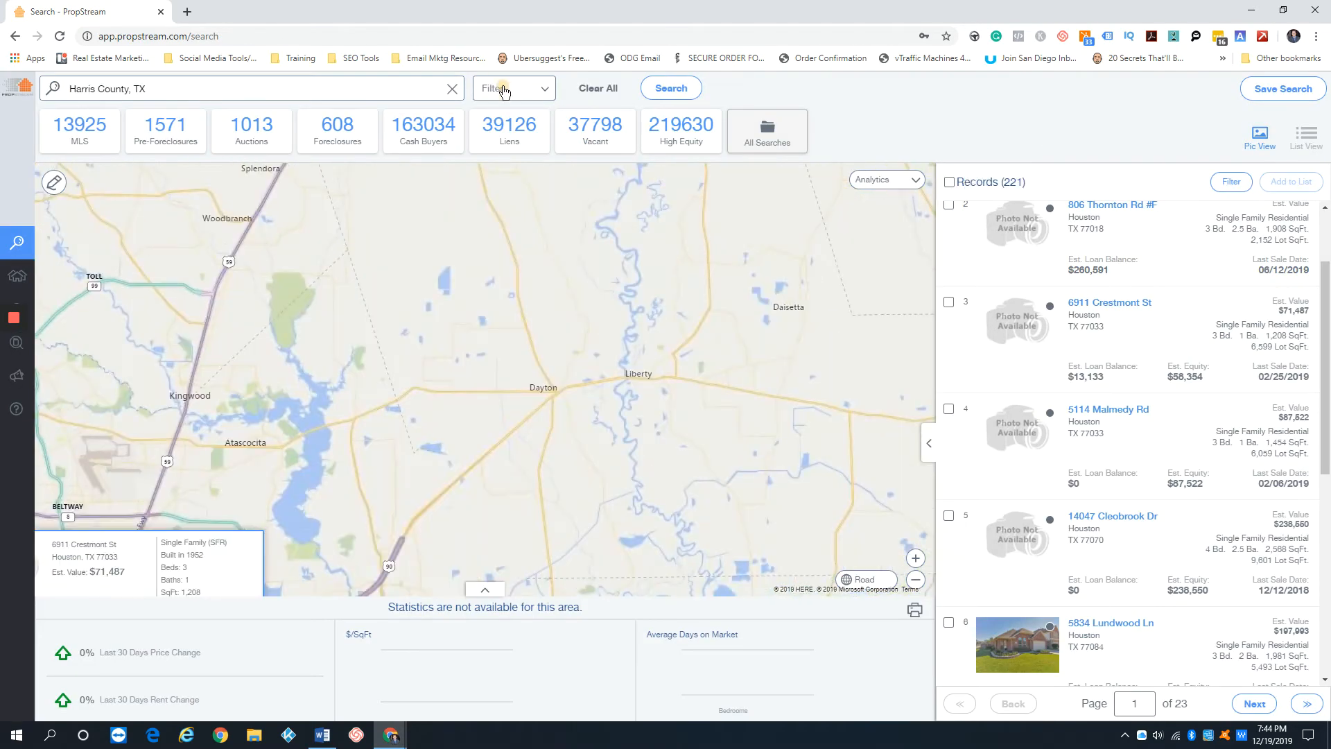
Reopen the search filters and set the foreclosure recording date to start from 12/01/19
left_click(514, 88)
left_click(101, 291)
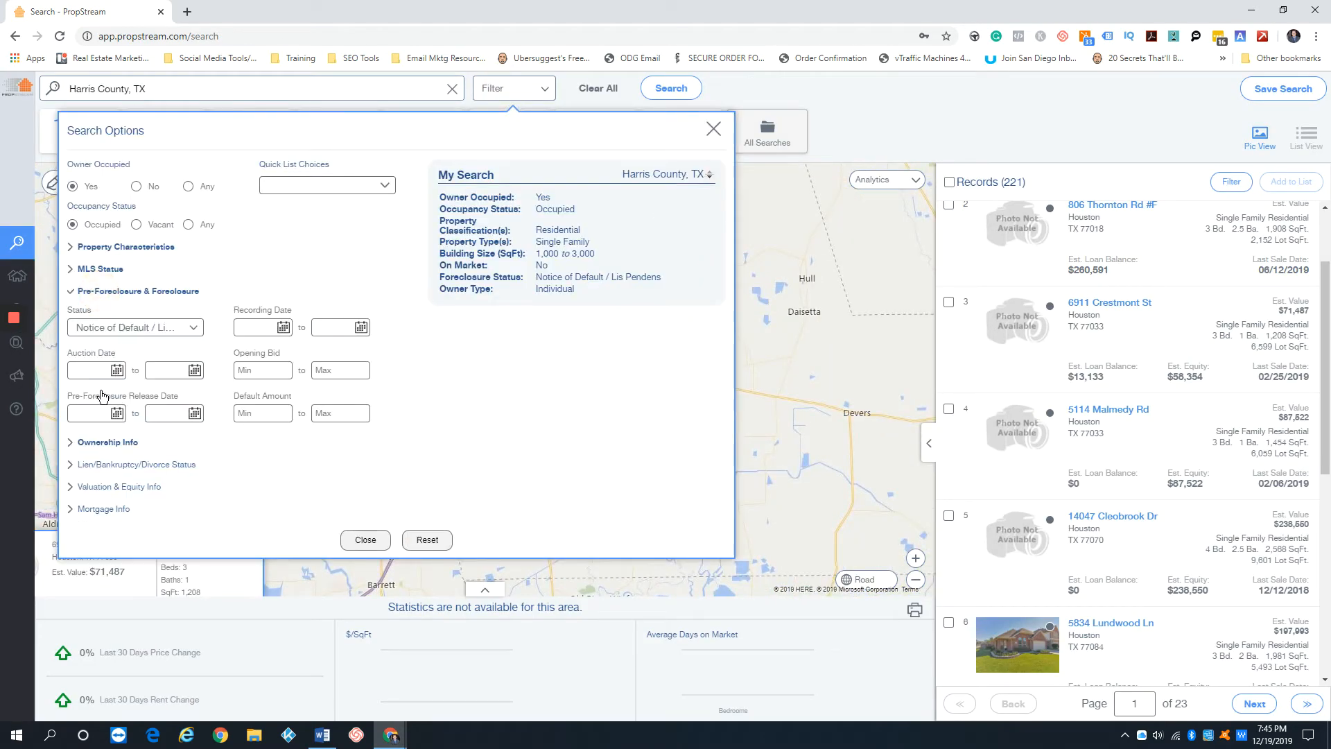
left_click(250, 328)
left_click(248, 357)
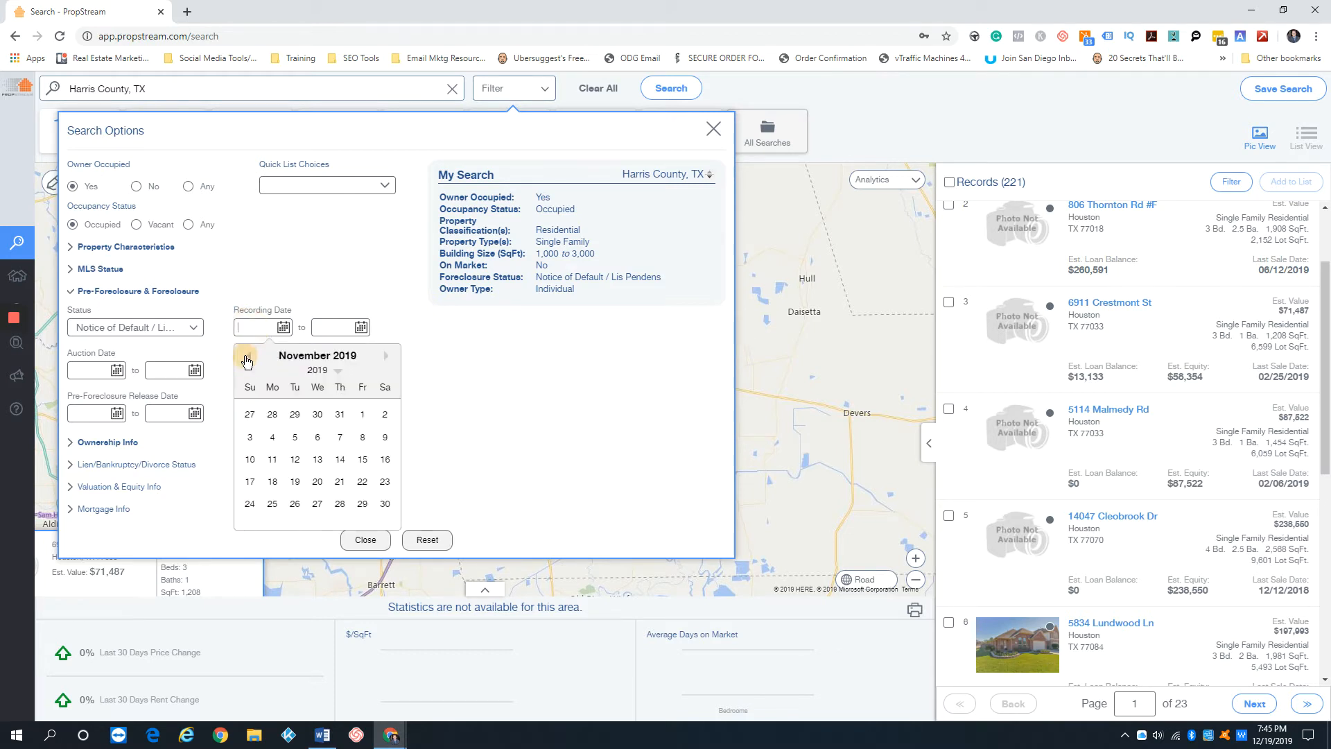
left_click(387, 356)
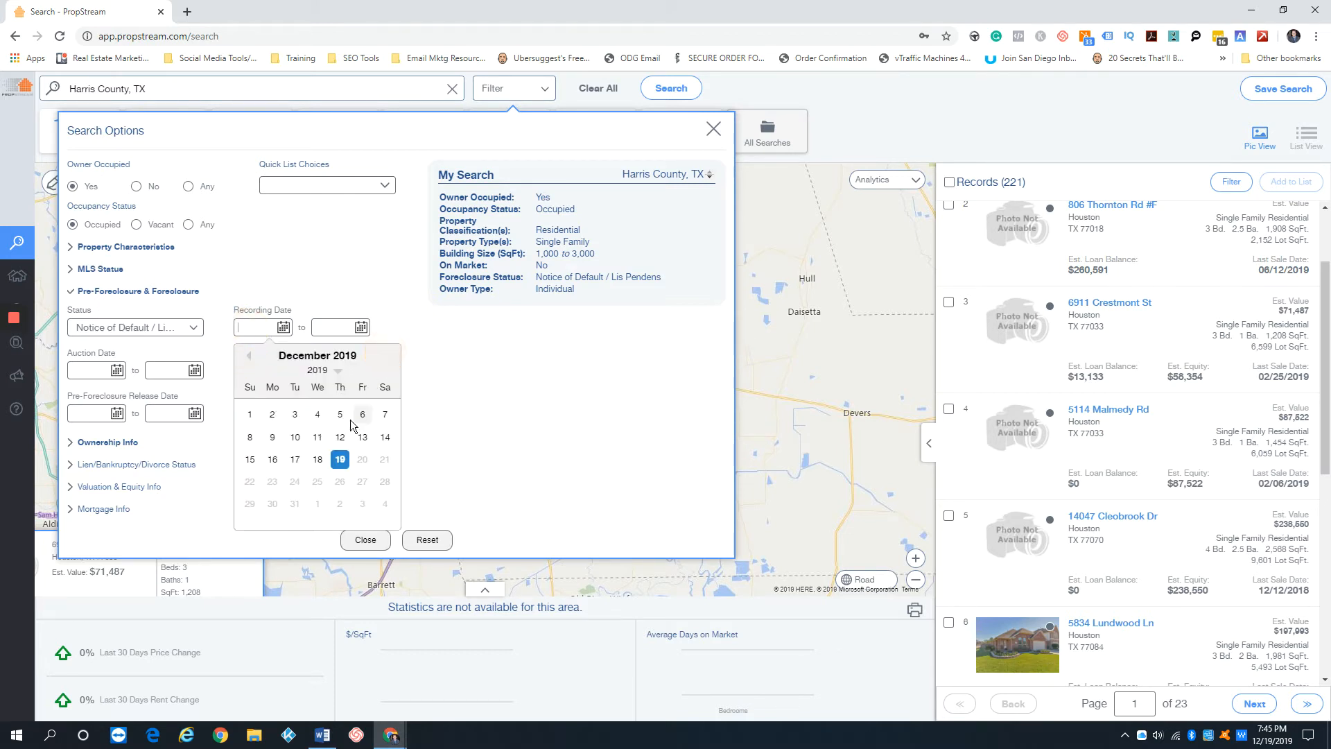
left_click(250, 415)
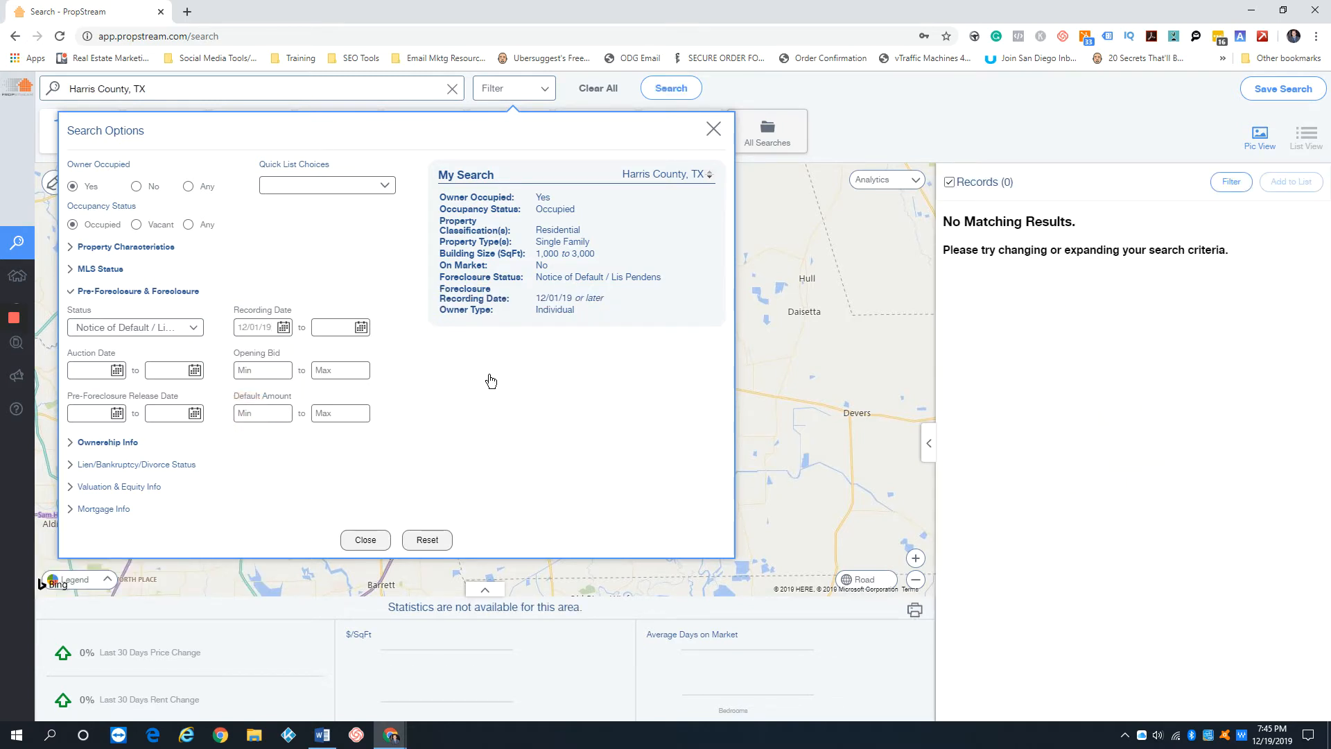
Change the start of the foreclosure recording date range to 10/01/19
left_click(266, 328)
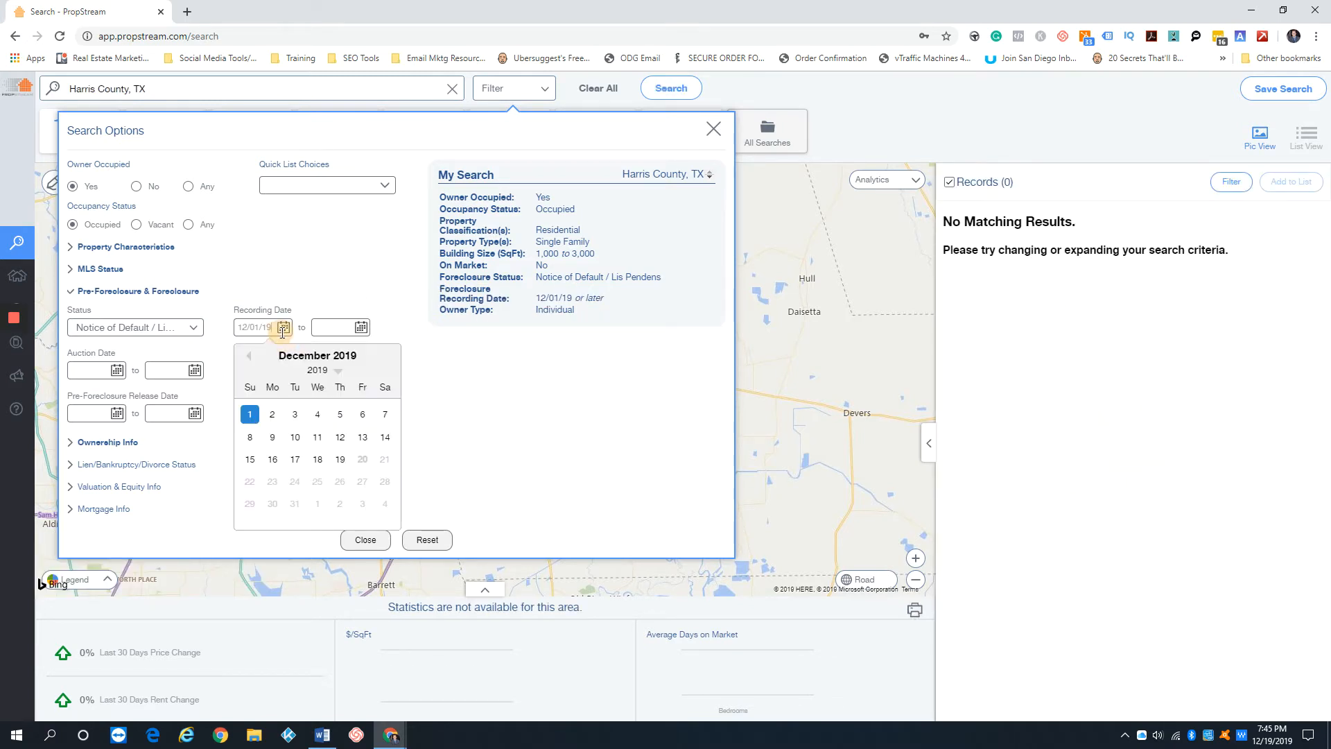
left_click(247, 360)
left_click(248, 360)
left_click(295, 414)
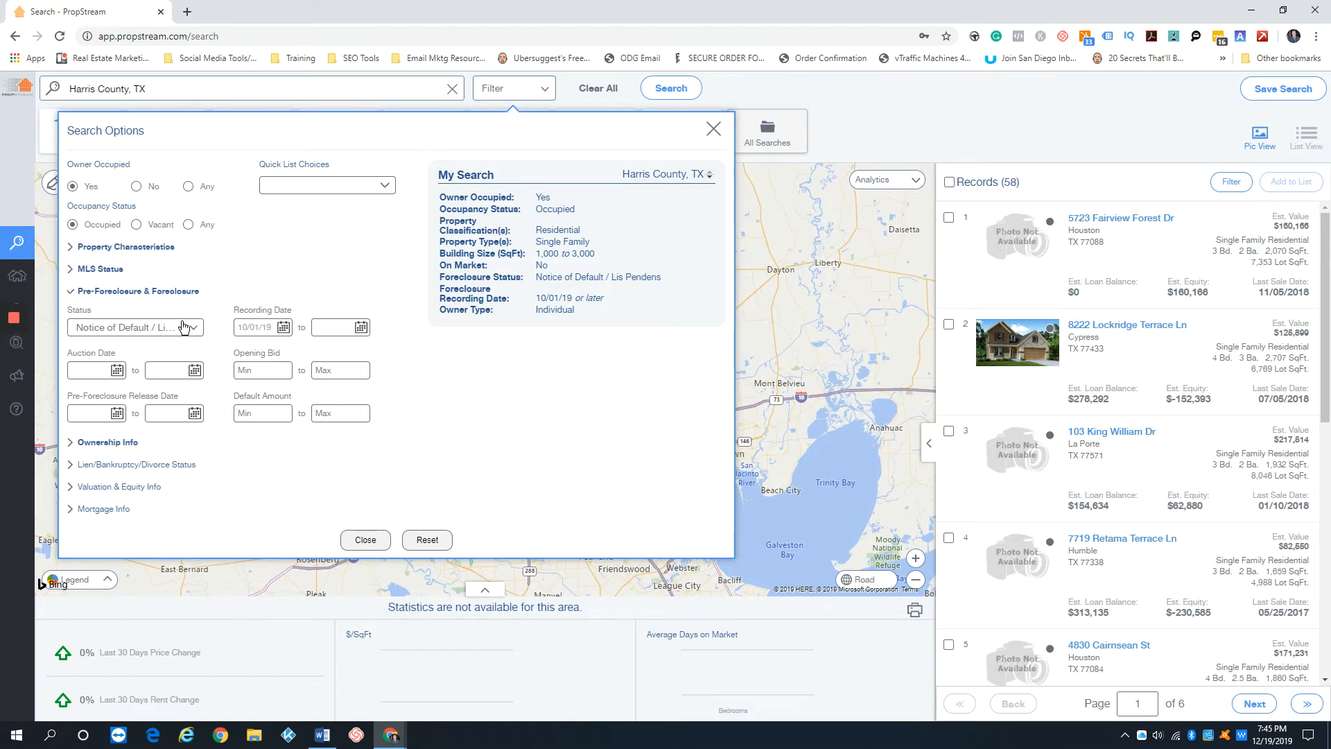
Replace the Notice of Default / Lis Pendens foreclosure status with Auctions
left_click(131, 328)
left_click(86, 354)
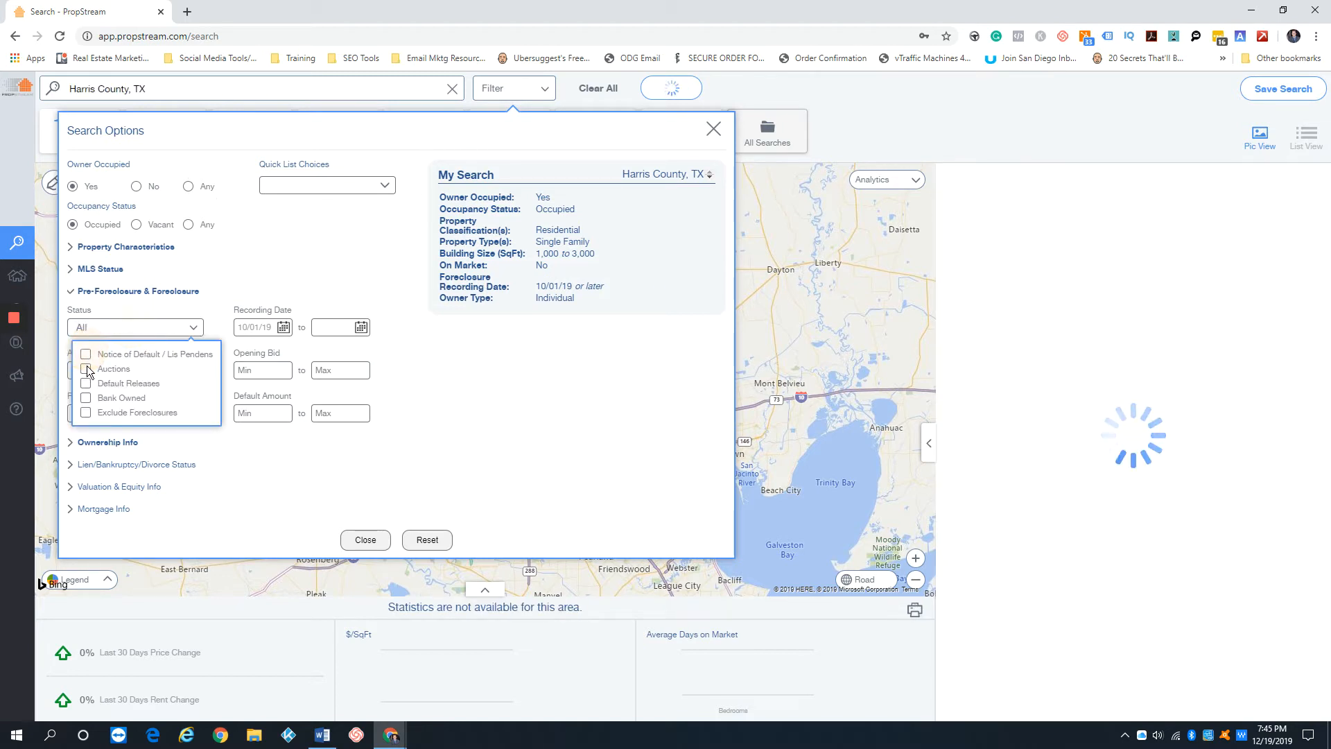
left_click(86, 368)
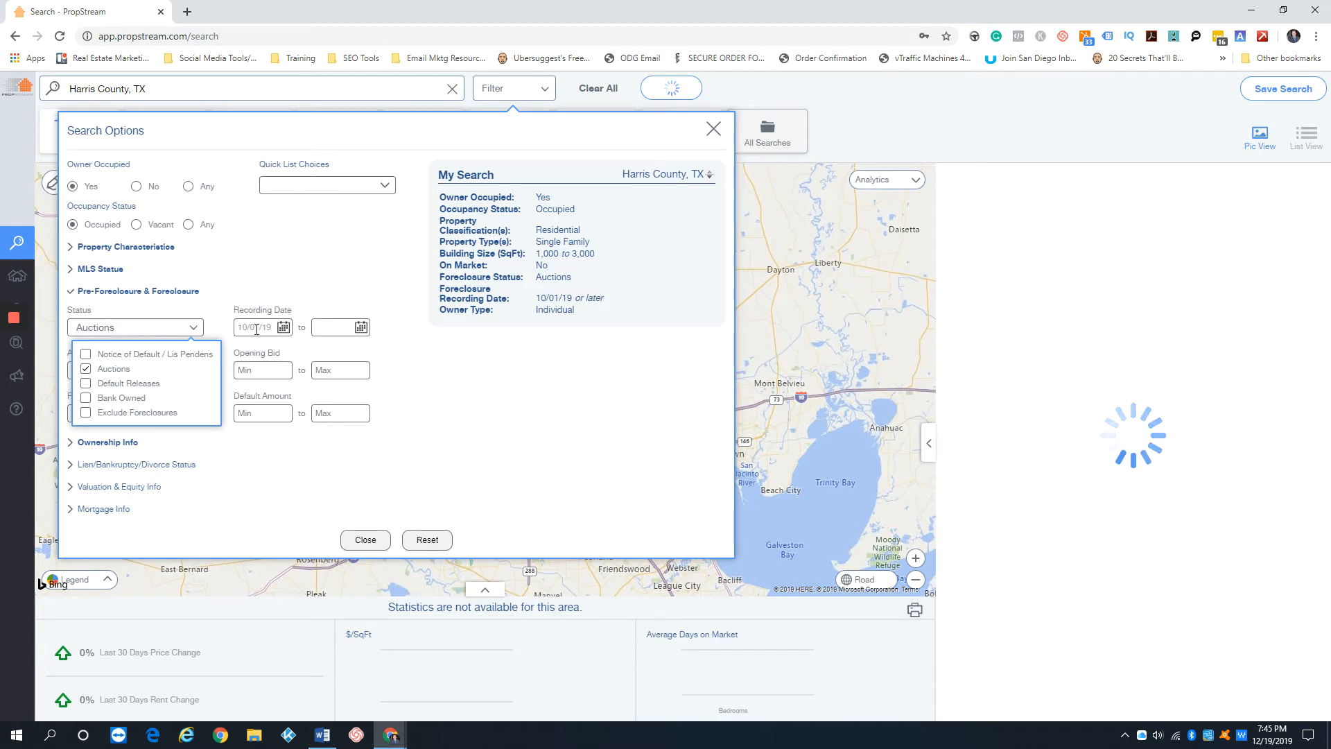
left_click(284, 327)
left_click(256, 329)
left_click(298, 296)
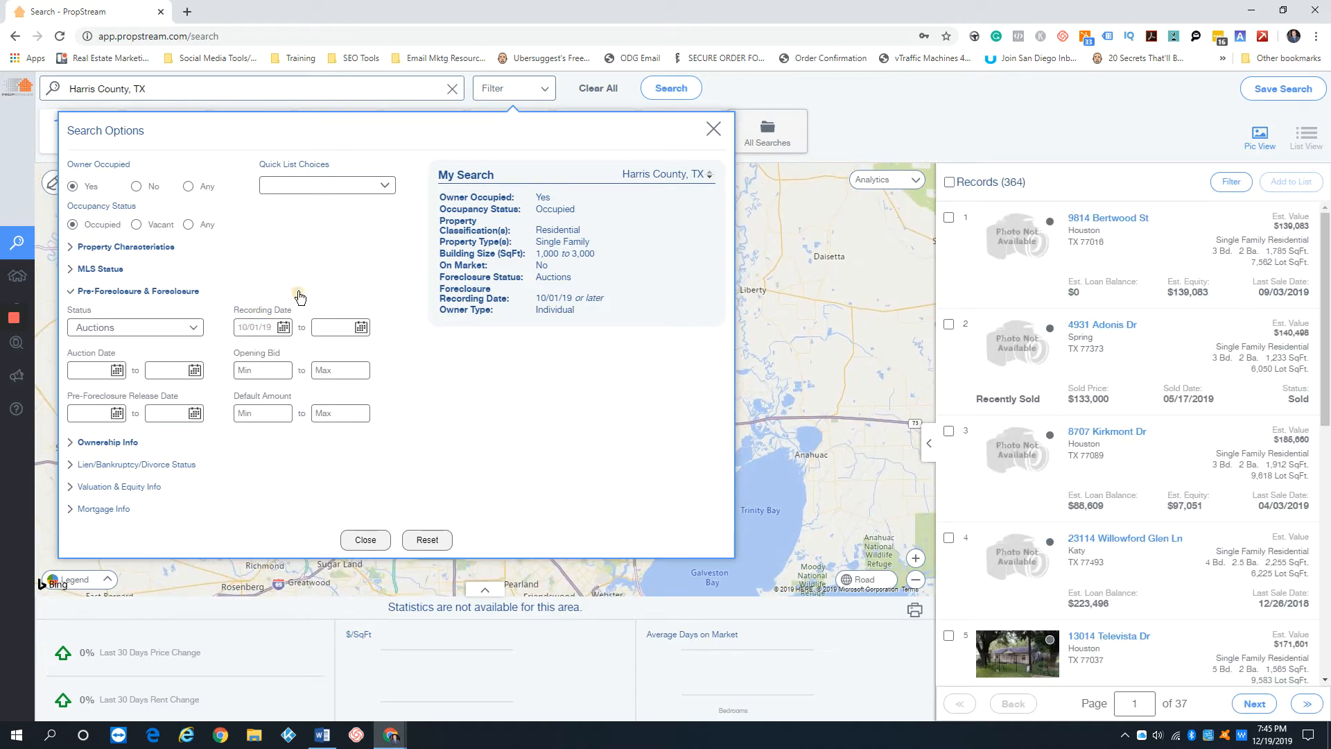
Set the start of the recording date range for the auction search to 12/01/19
left_click(284, 328)
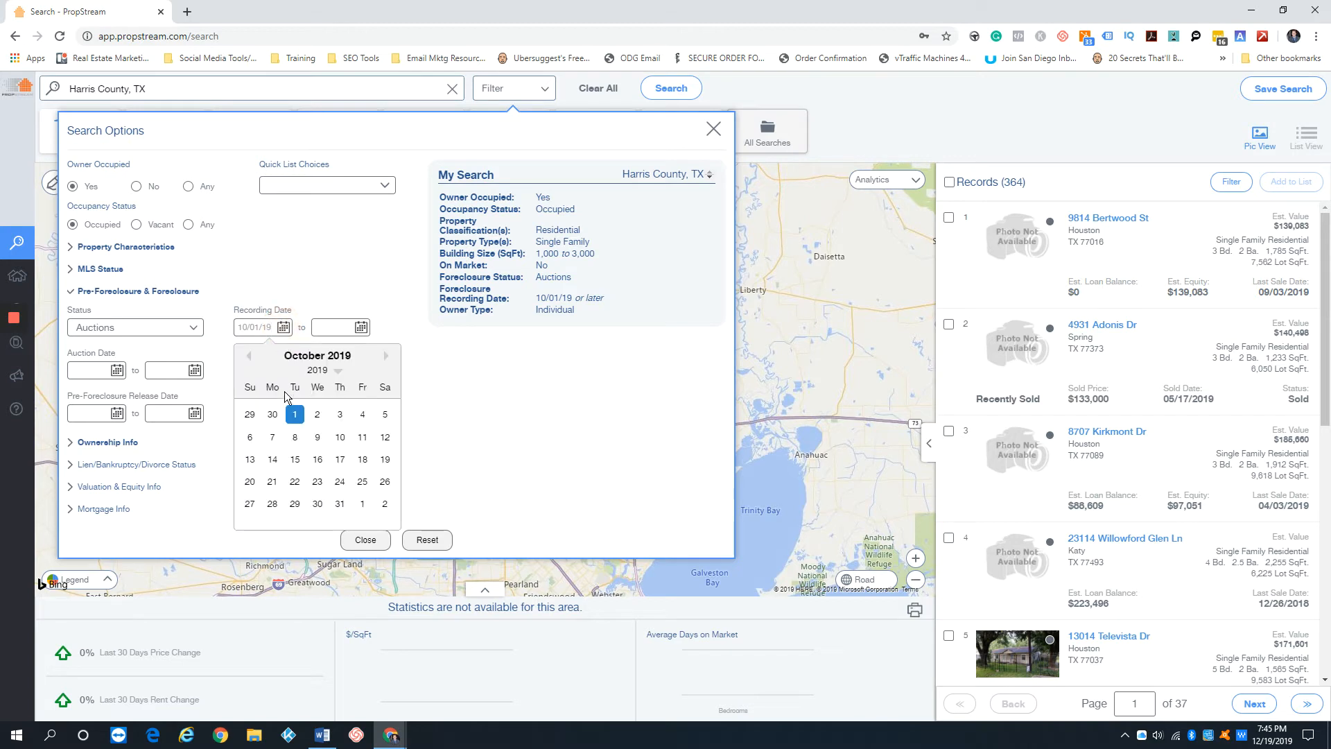
left_click(385, 356)
left_click(385, 356)
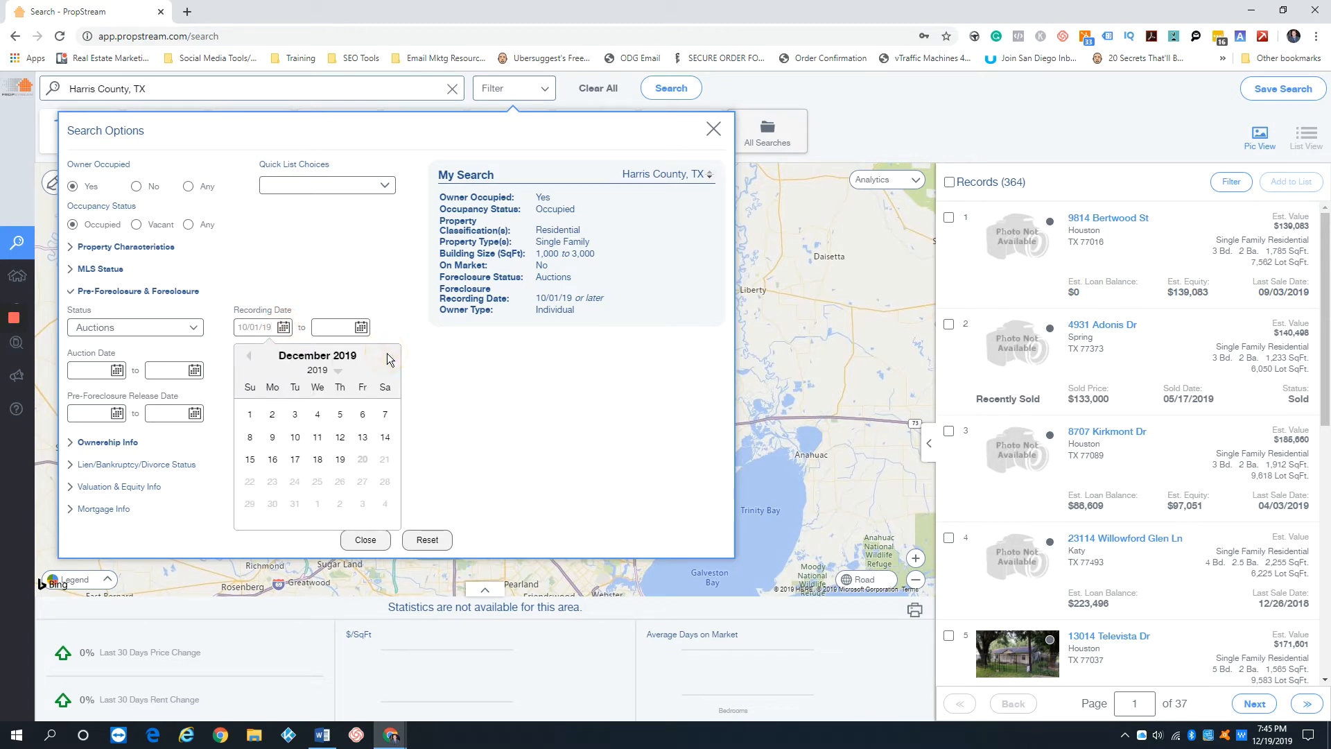
left_click(249, 414)
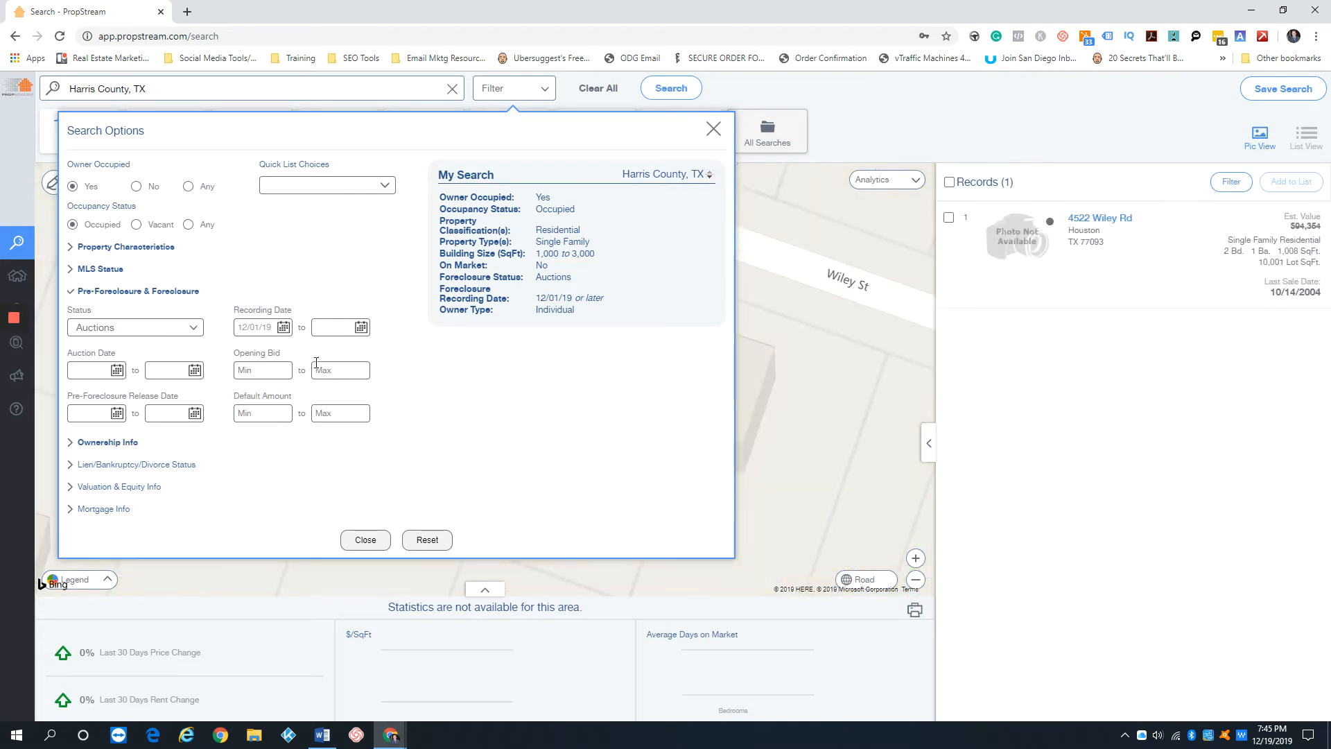
left_click(284, 327)
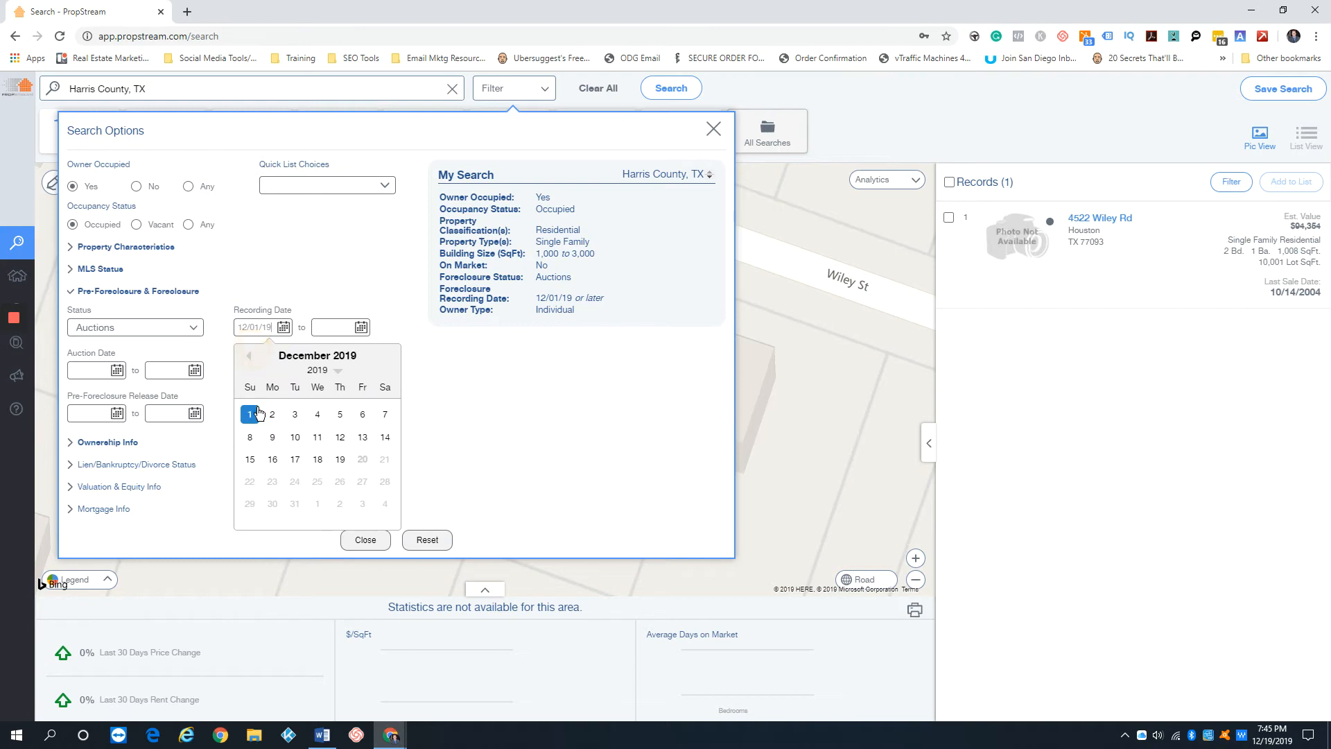
left_click(244, 355)
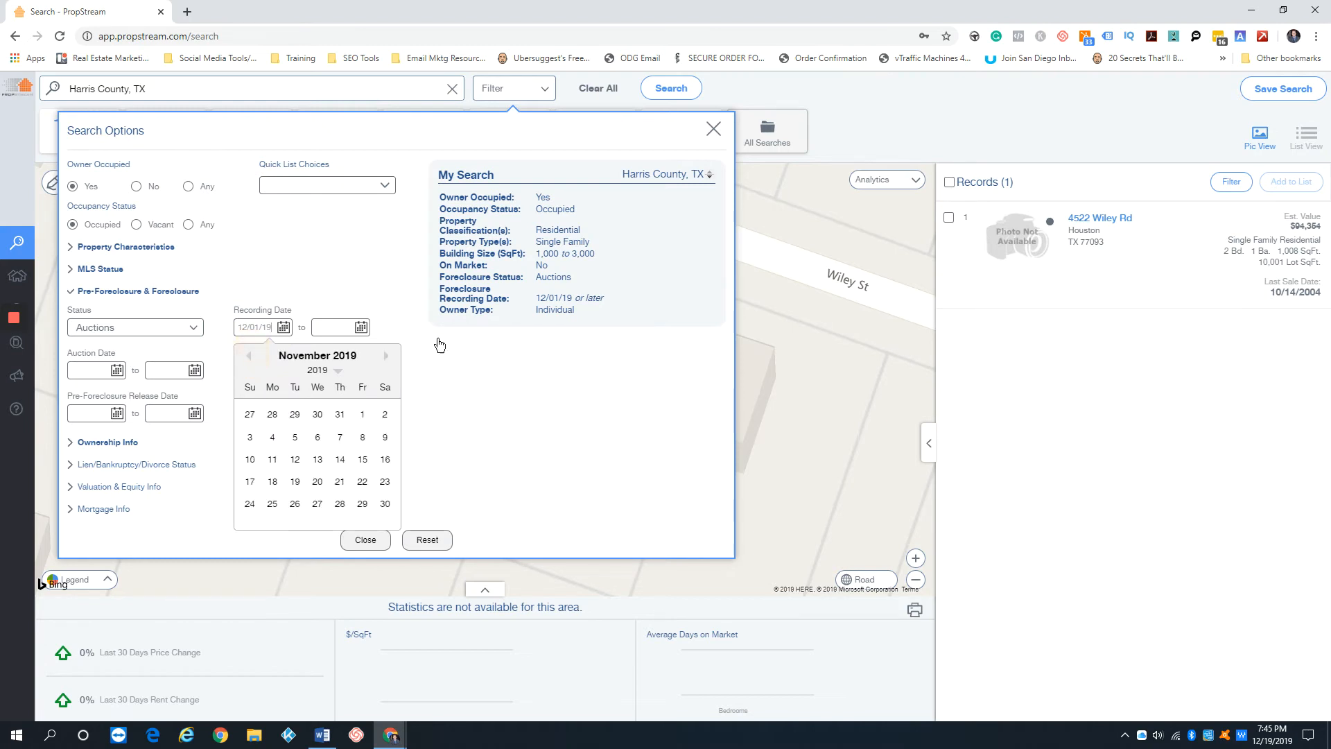
left_click(387, 262)
Clear the Harris County location and search San Diego County, CA from the recent searches
left_click(429, 92)
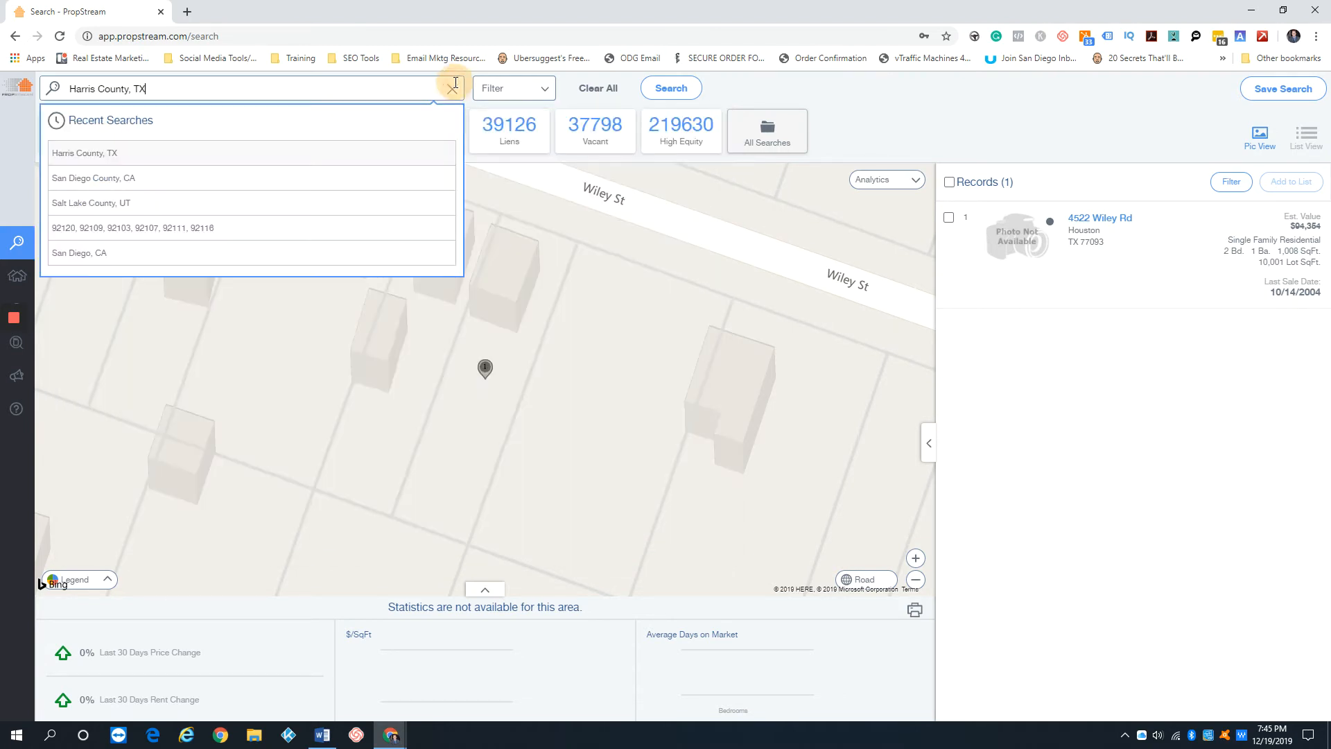
left_click(452, 89)
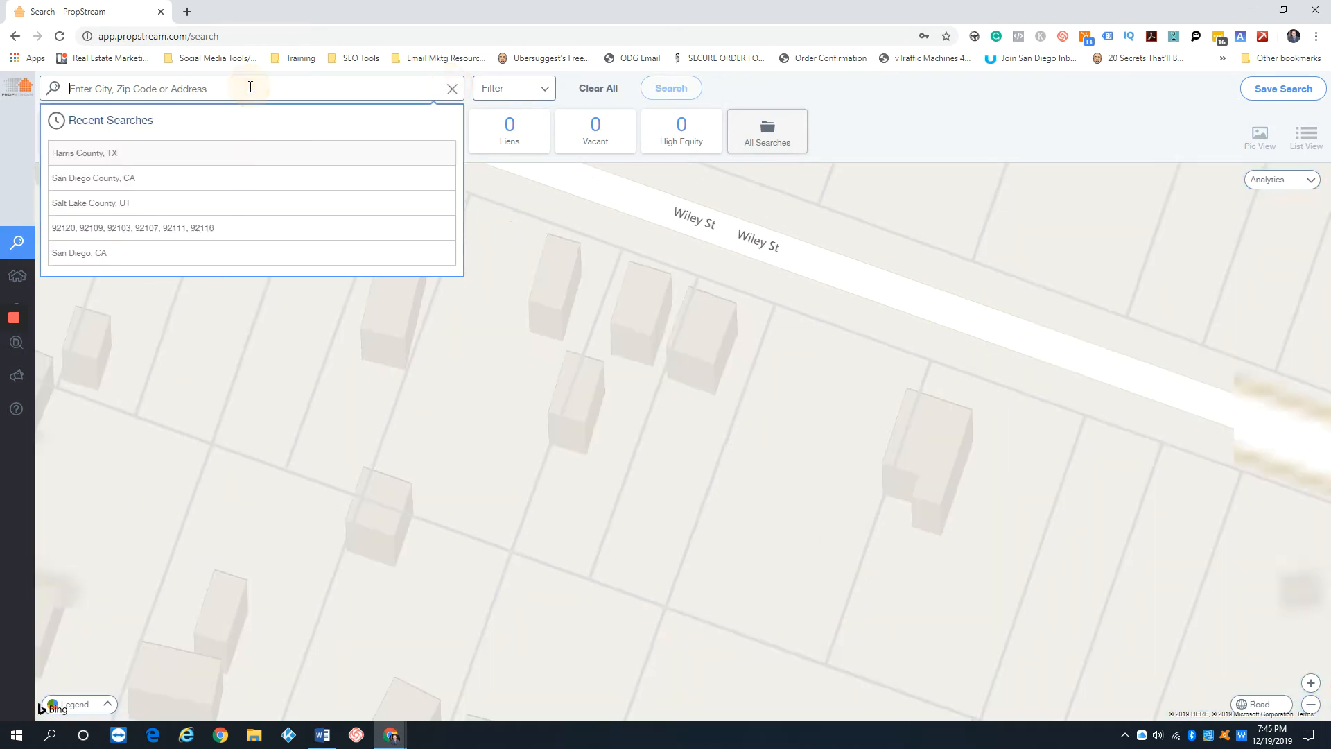
left_click(126, 180)
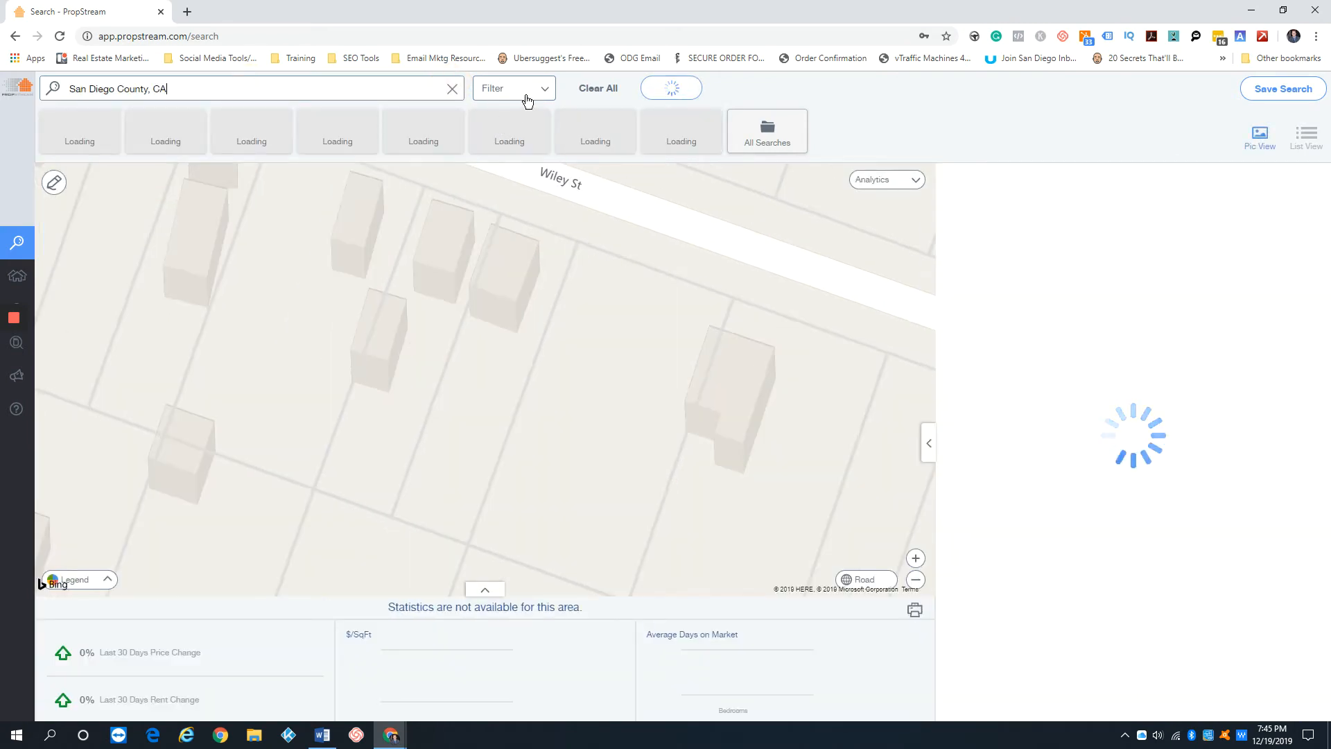
Set Owner Occupied to Yes and the occupancy status to Occupied in the San Diego County search filters
left_click(529, 96)
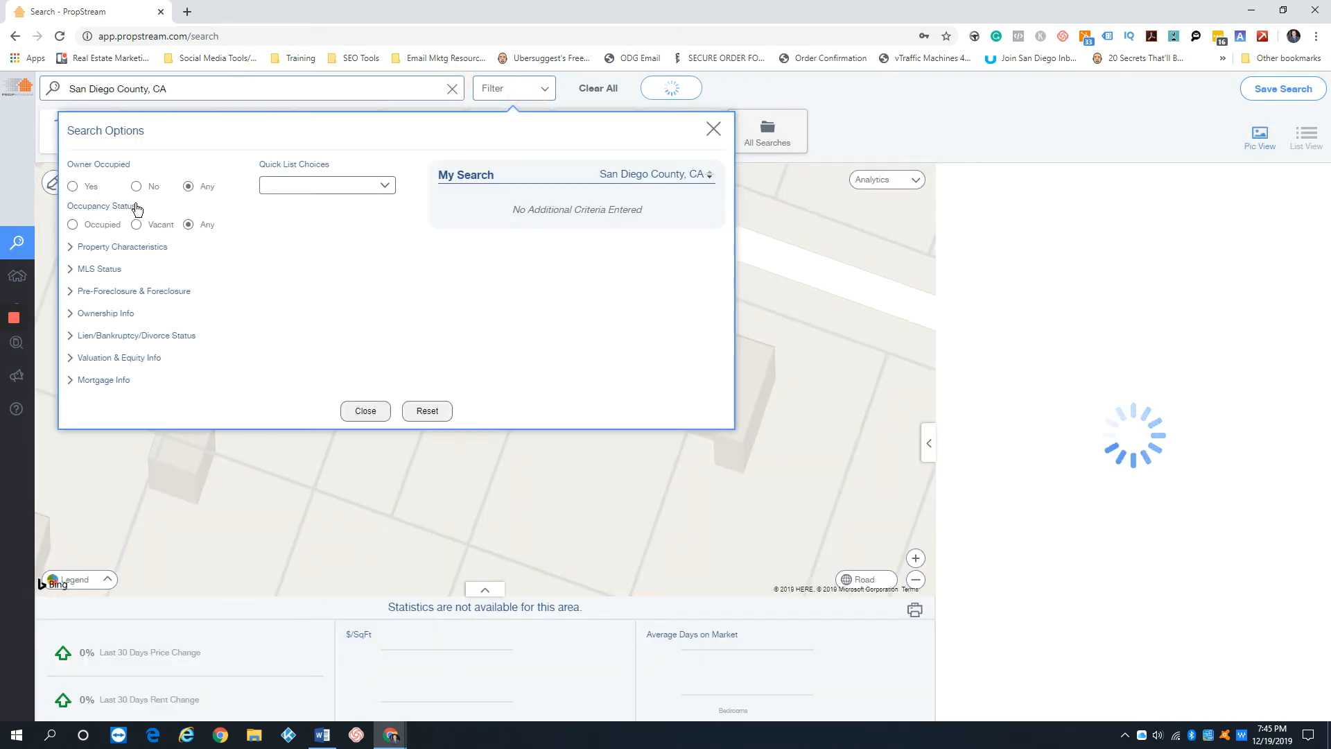
left_click(73, 187)
left_click(73, 224)
Restrict the property type to Single Family in the property characteristics filters
left_click(94, 248)
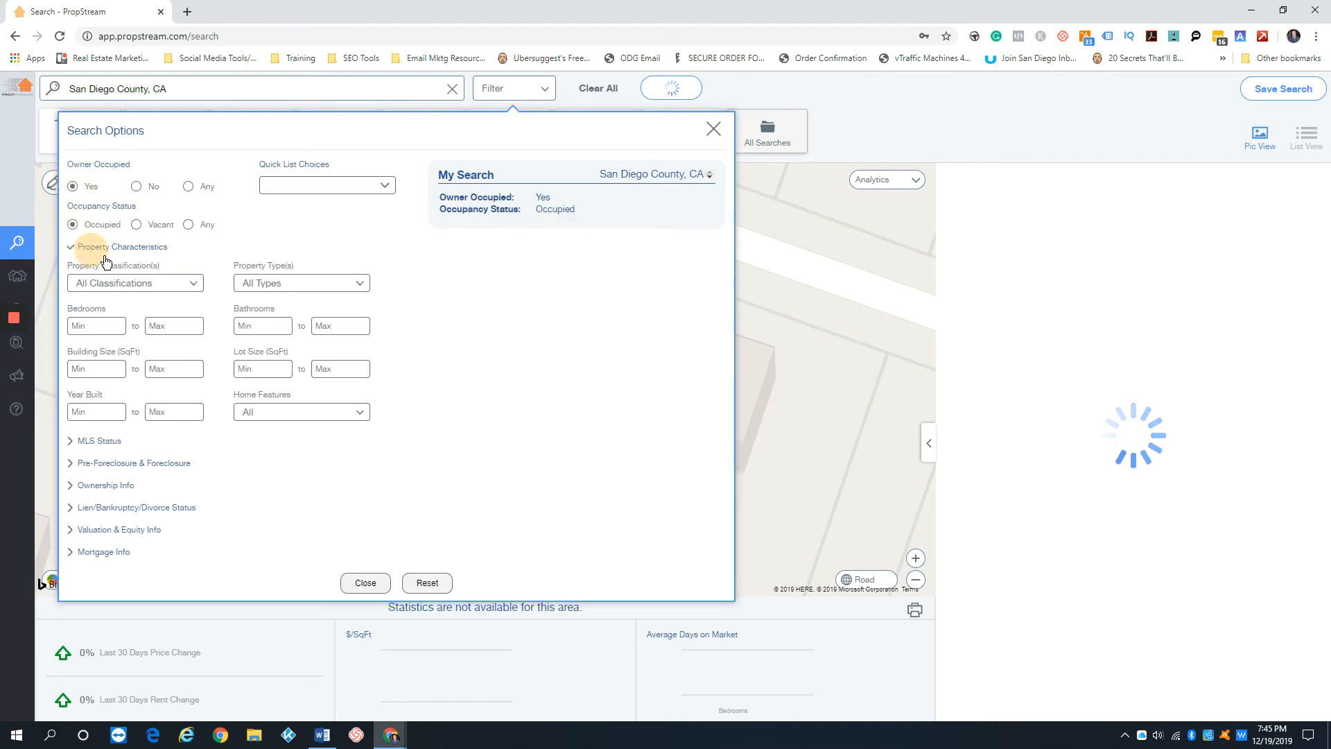
left_click(312, 284)
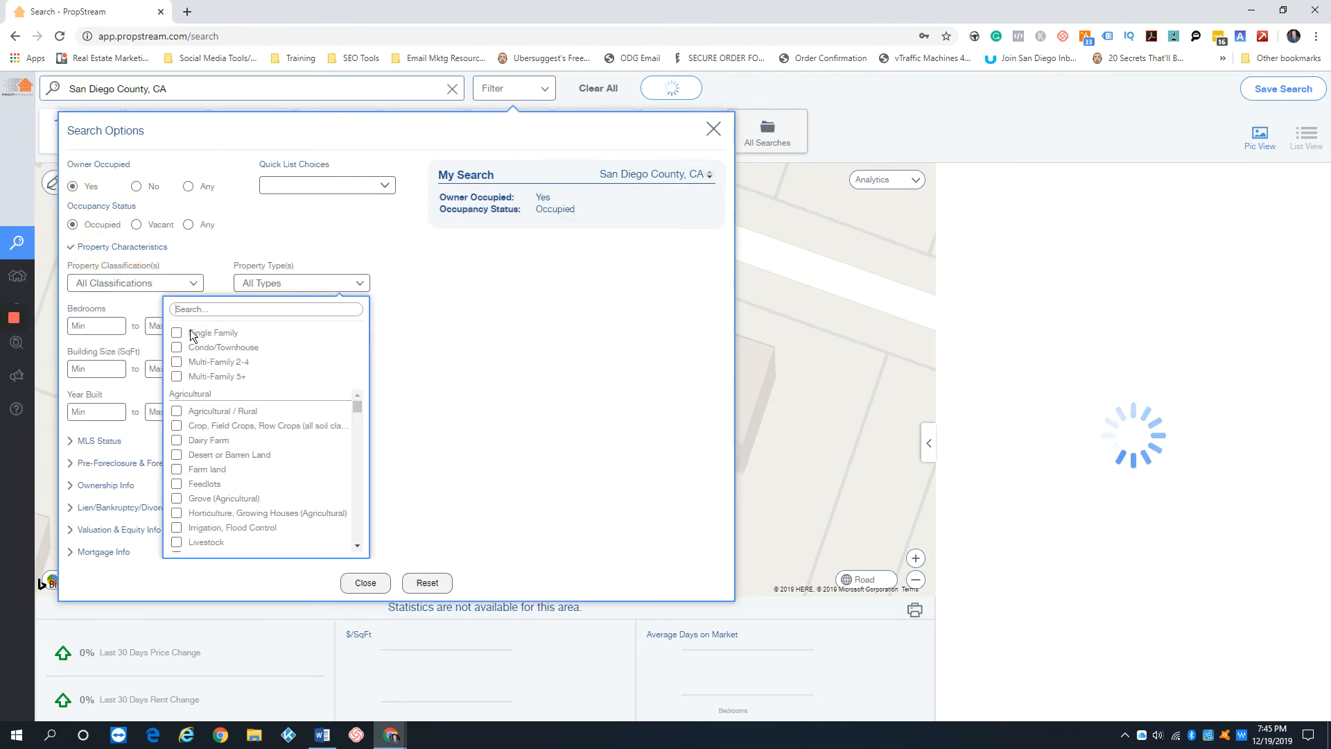
left_click(192, 336)
left_click(424, 318)
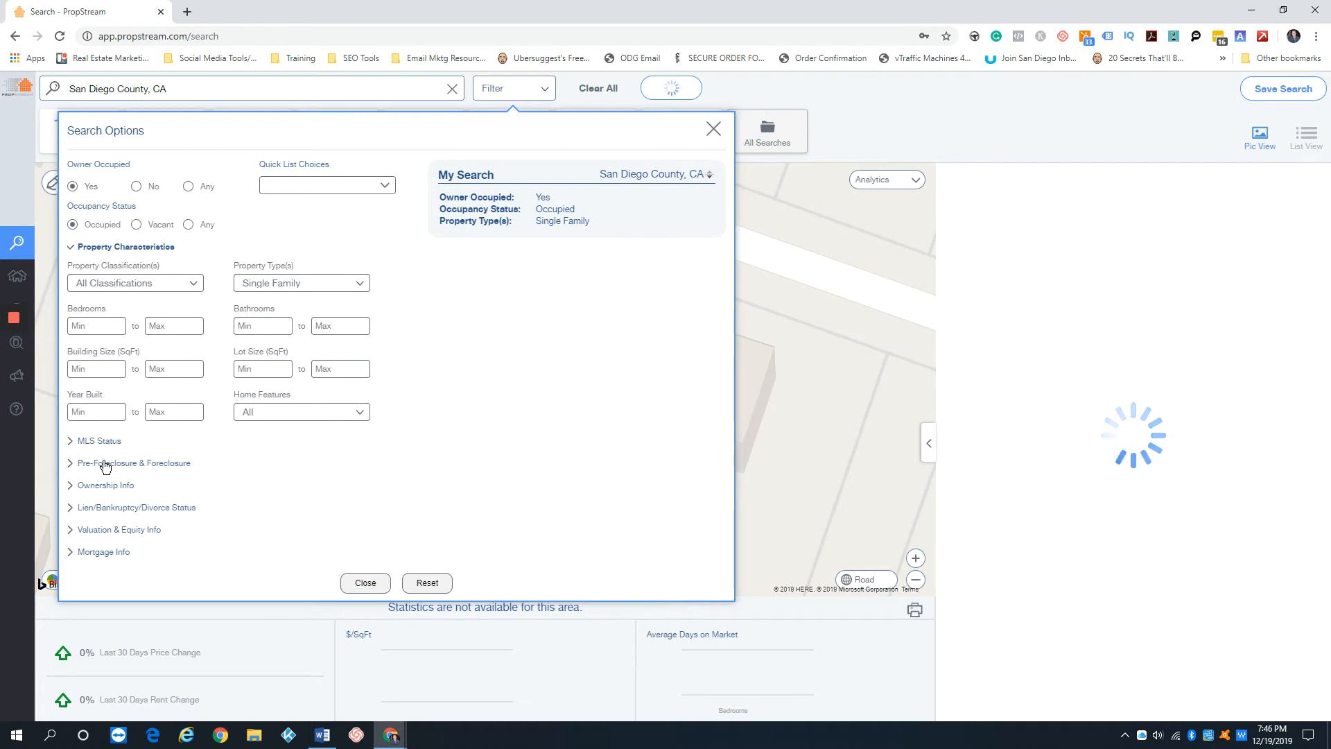
Set On Market to No in the MLS status filters for San Diego County and collapse that section
left_click(110, 446)
left_click(290, 306)
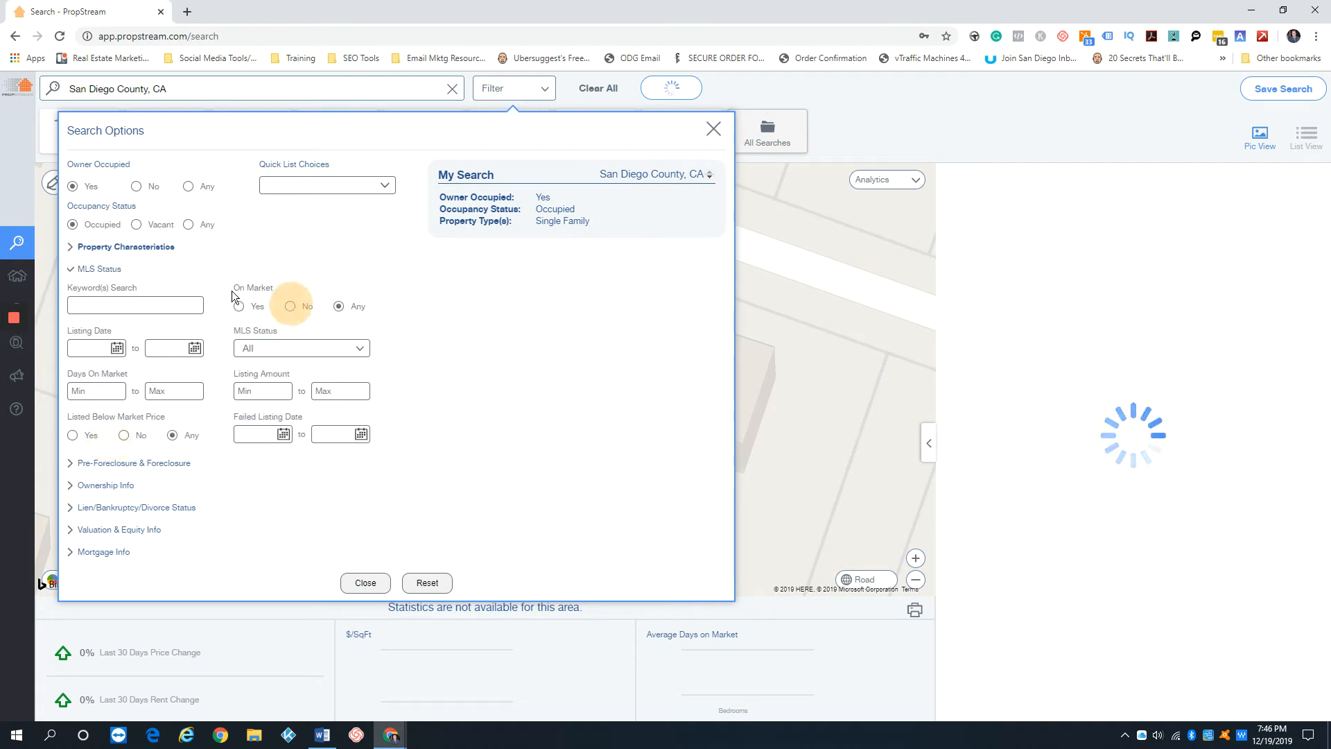
left_click(101, 269)
Restrict the owner type to Individual for the San Diego County search and collapse the ownership filters
left_click(106, 313)
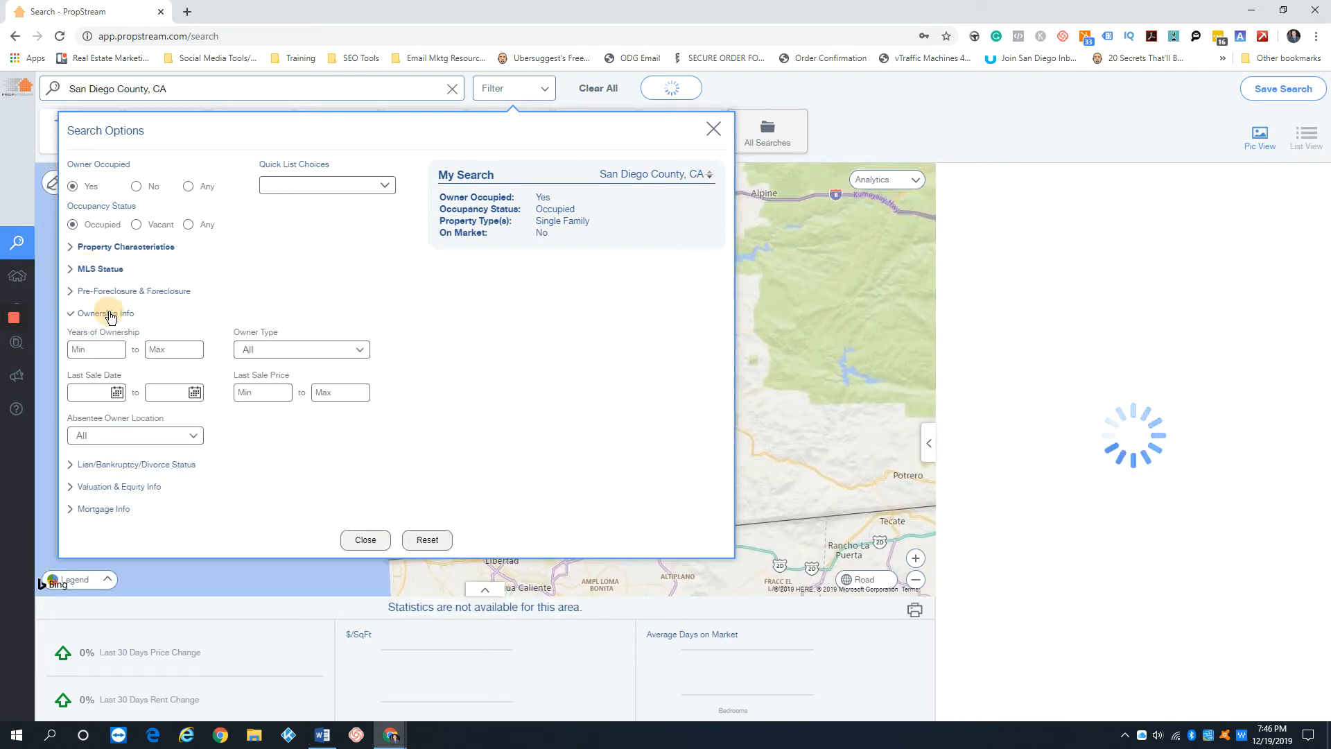
left_click(273, 351)
left_click(308, 376)
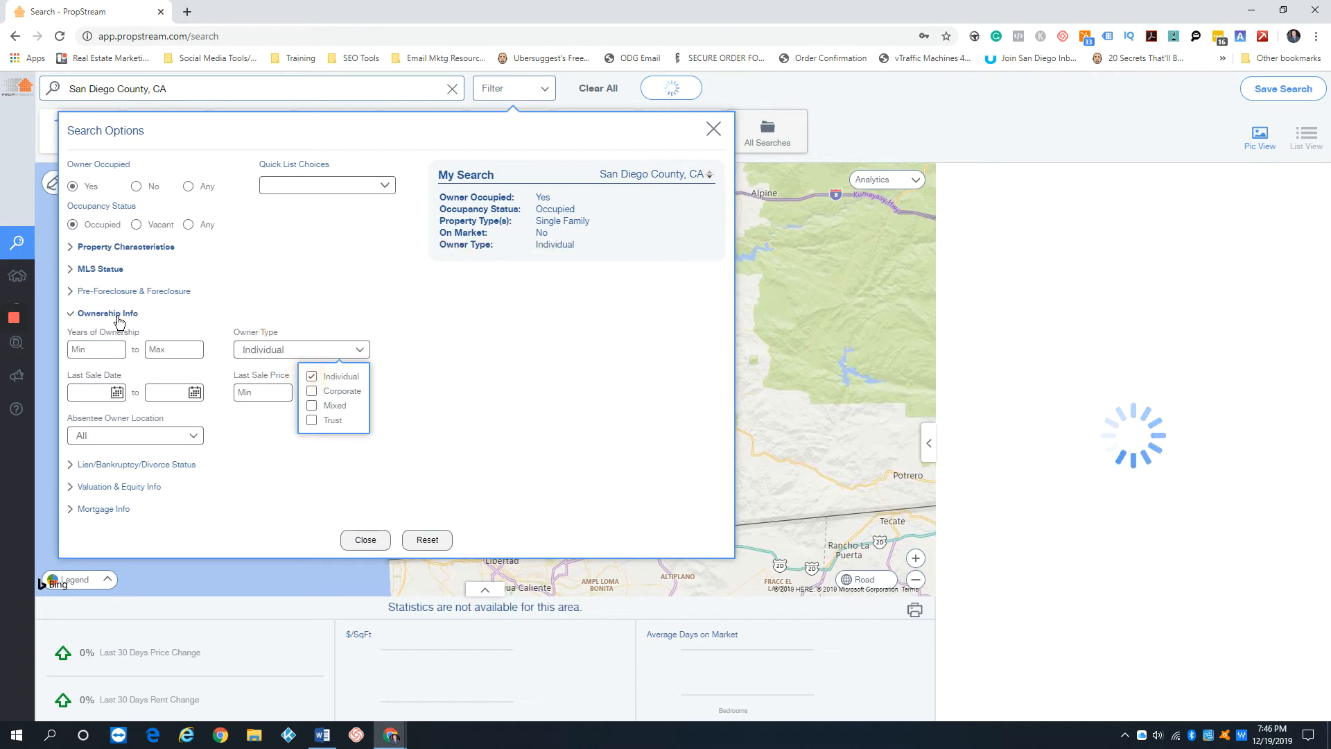
left_click(108, 314)
Set the foreclosure status to Auctions in the pre-foreclosure filters for San Diego County
left_click(136, 292)
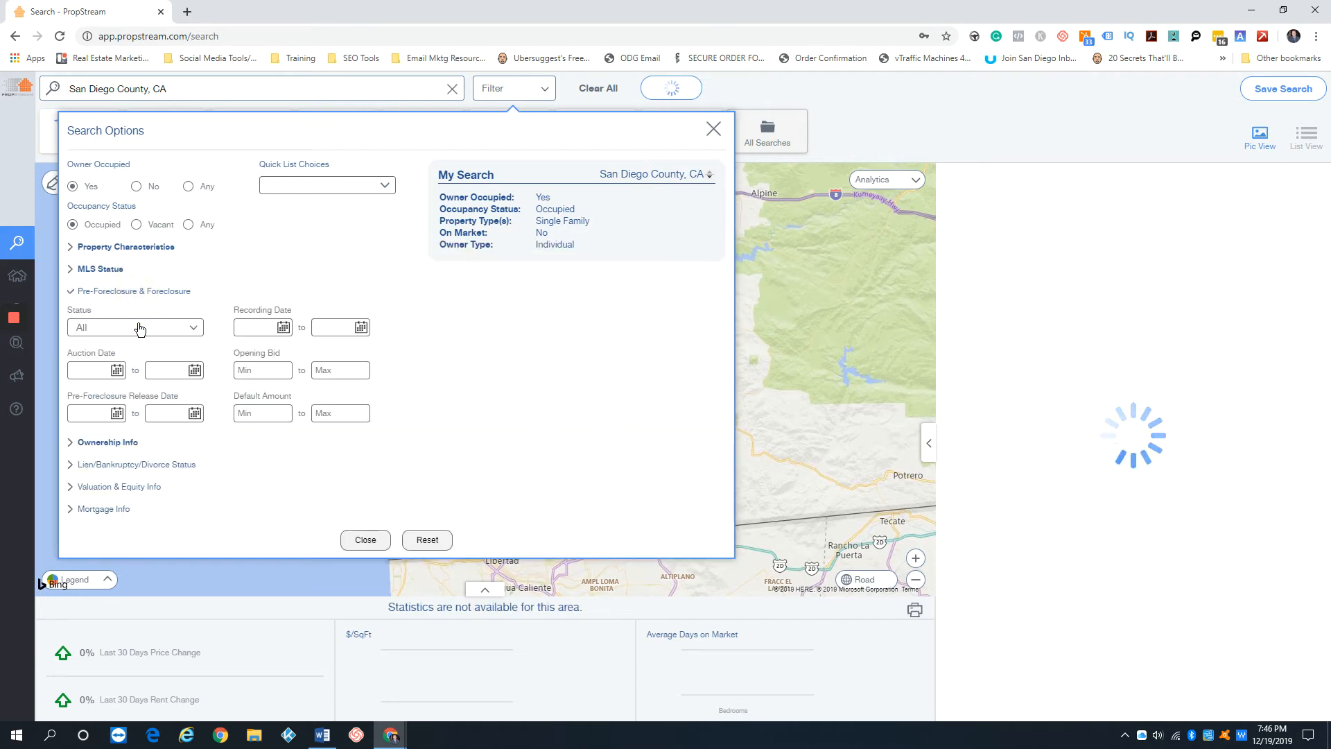
left_click(139, 329)
left_click(86, 368)
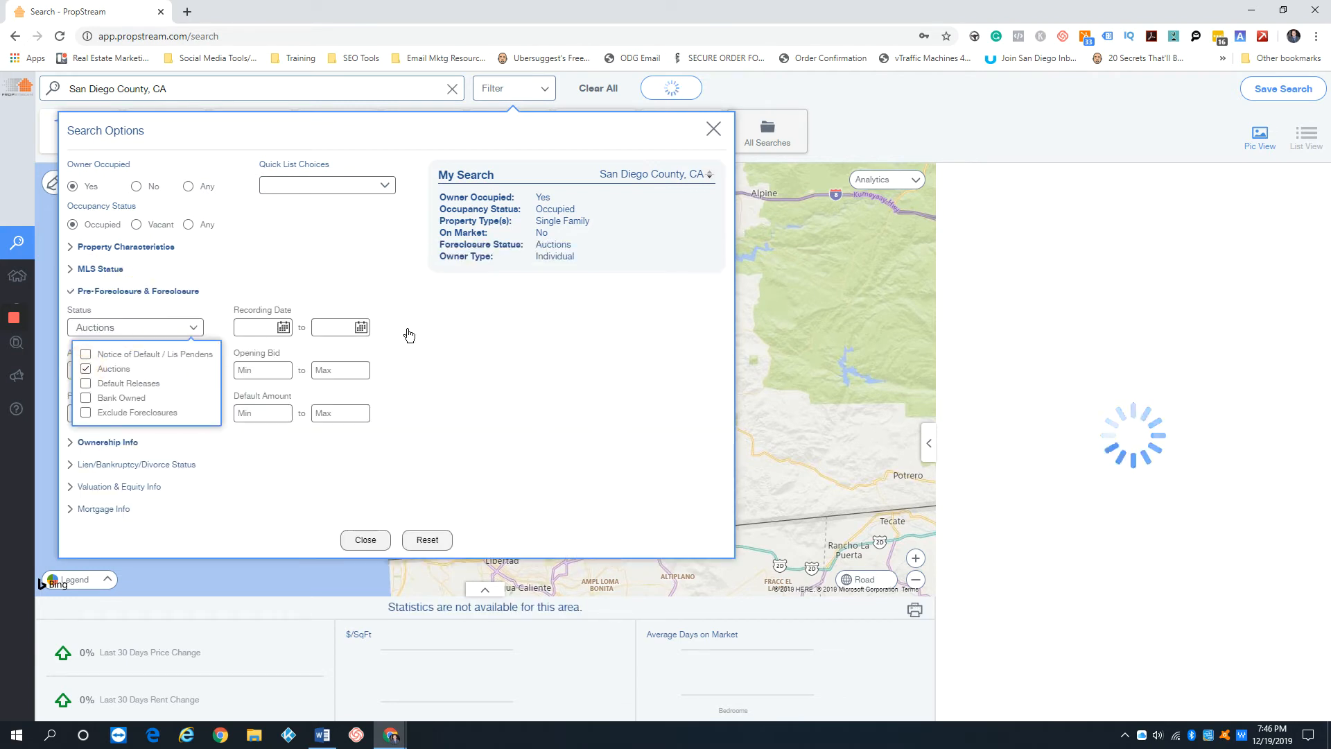
left_click(407, 332)
Browse the Auction Date start calendar ahead to February 2020 without picking a date, and close the search options
left_click(117, 370)
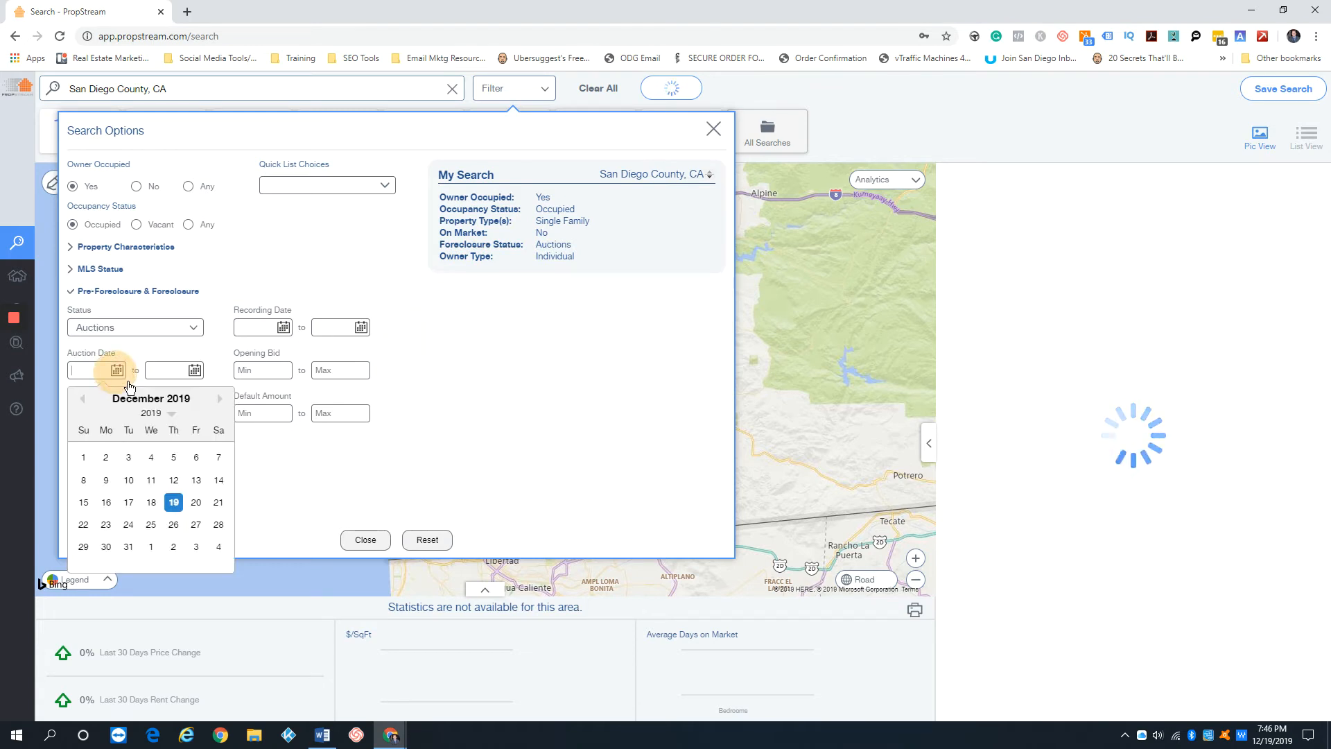
left_click(220, 400)
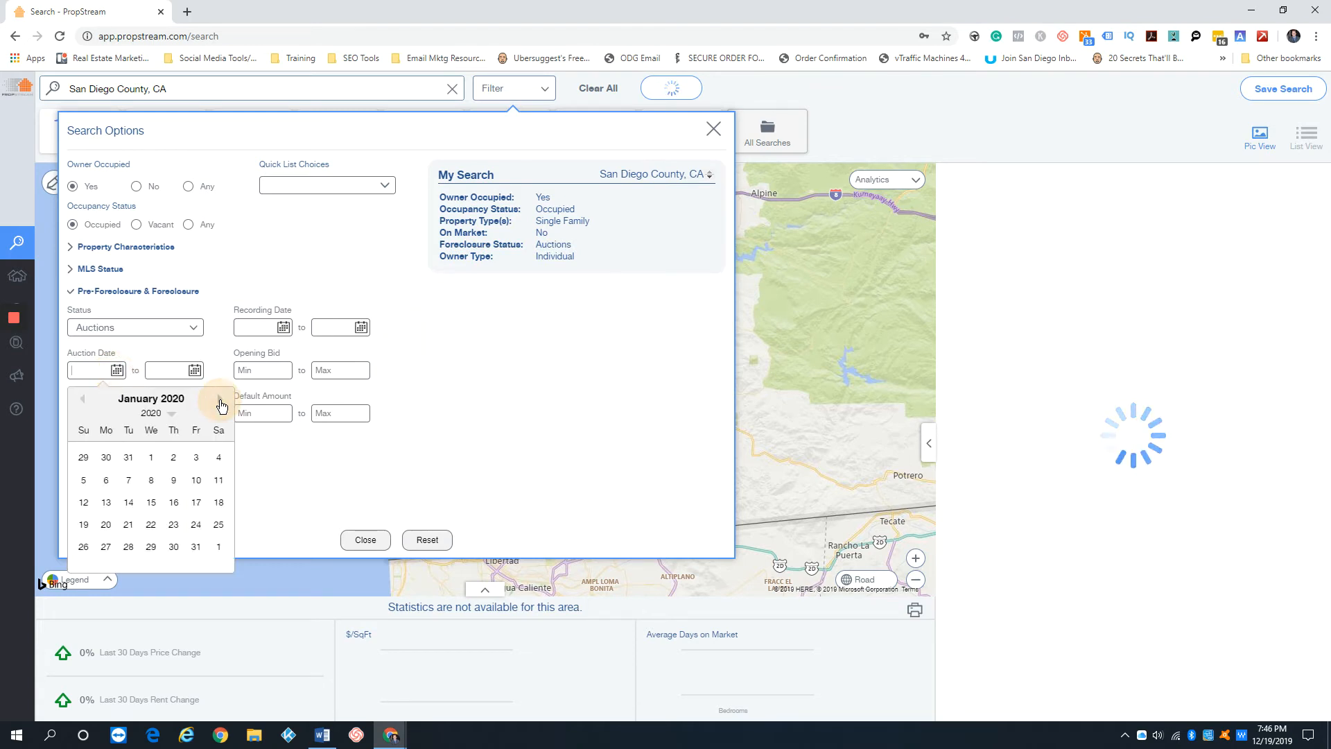
left_click(219, 400)
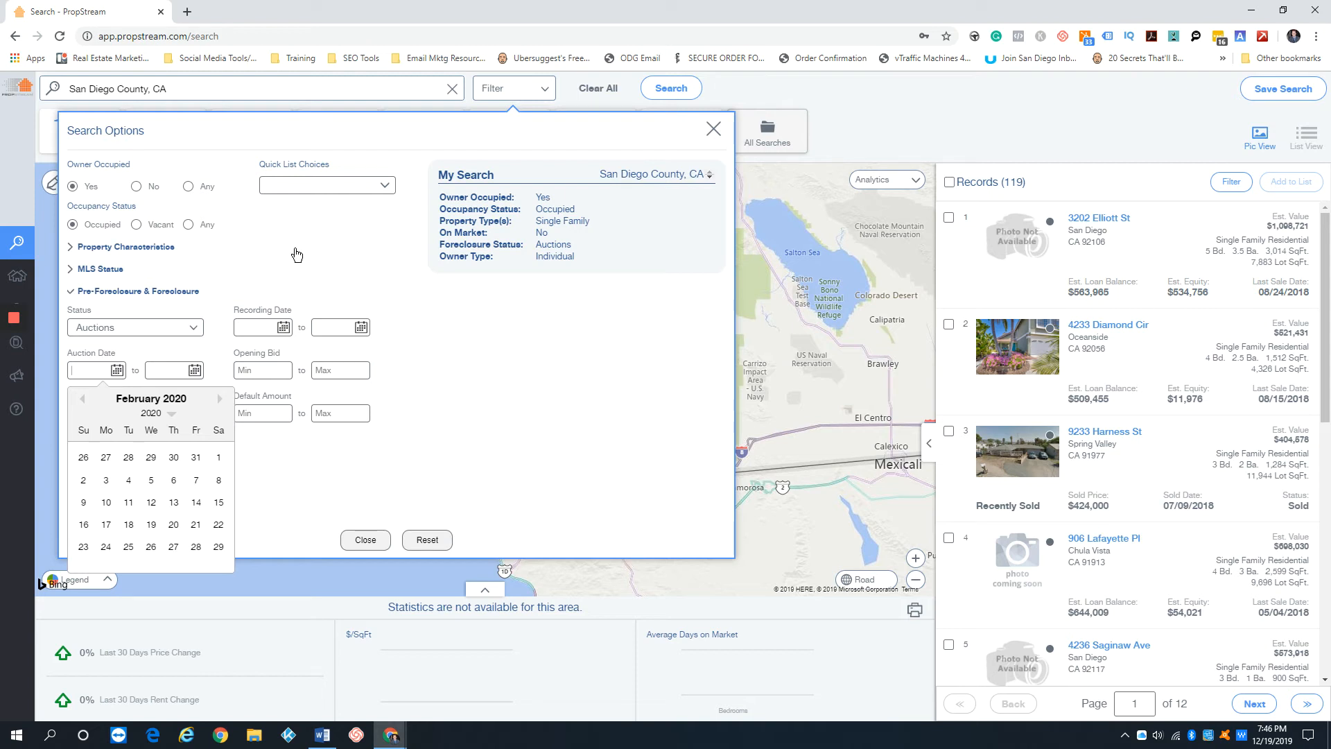
left_click(432, 309)
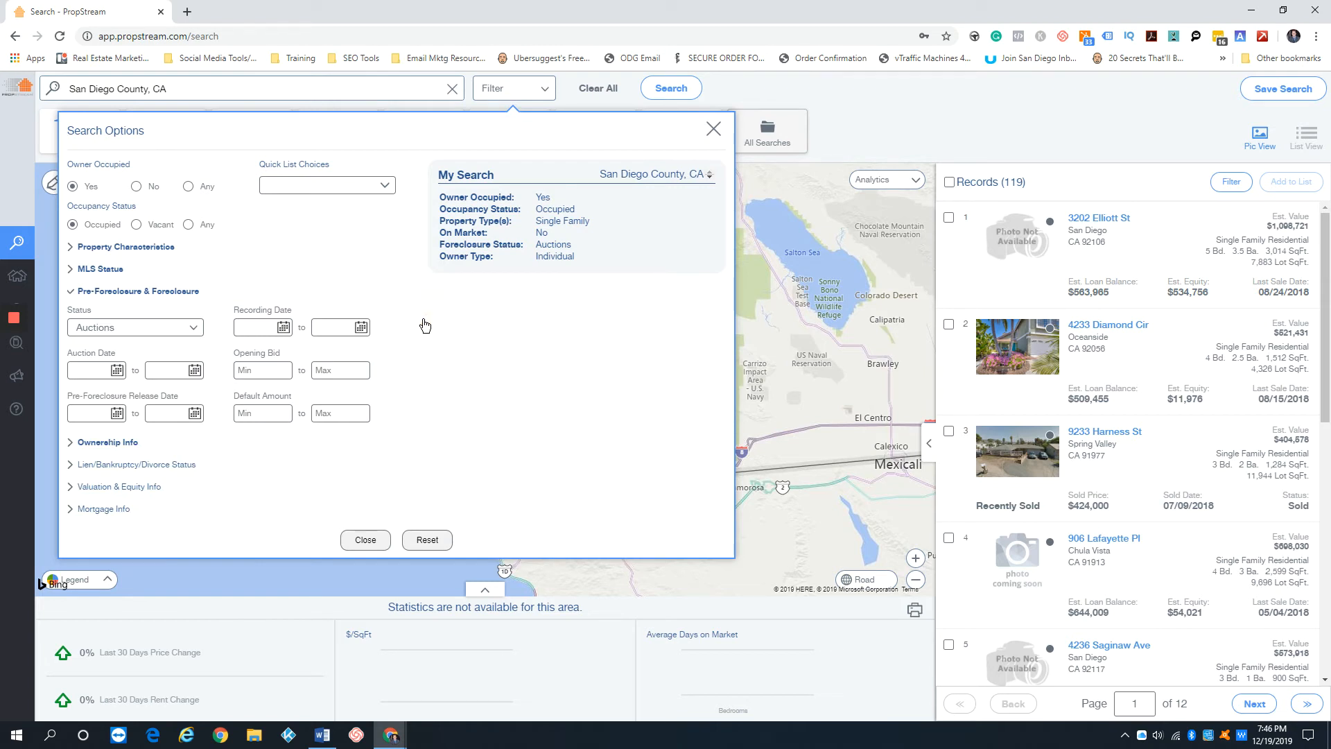
left_click(137, 292)
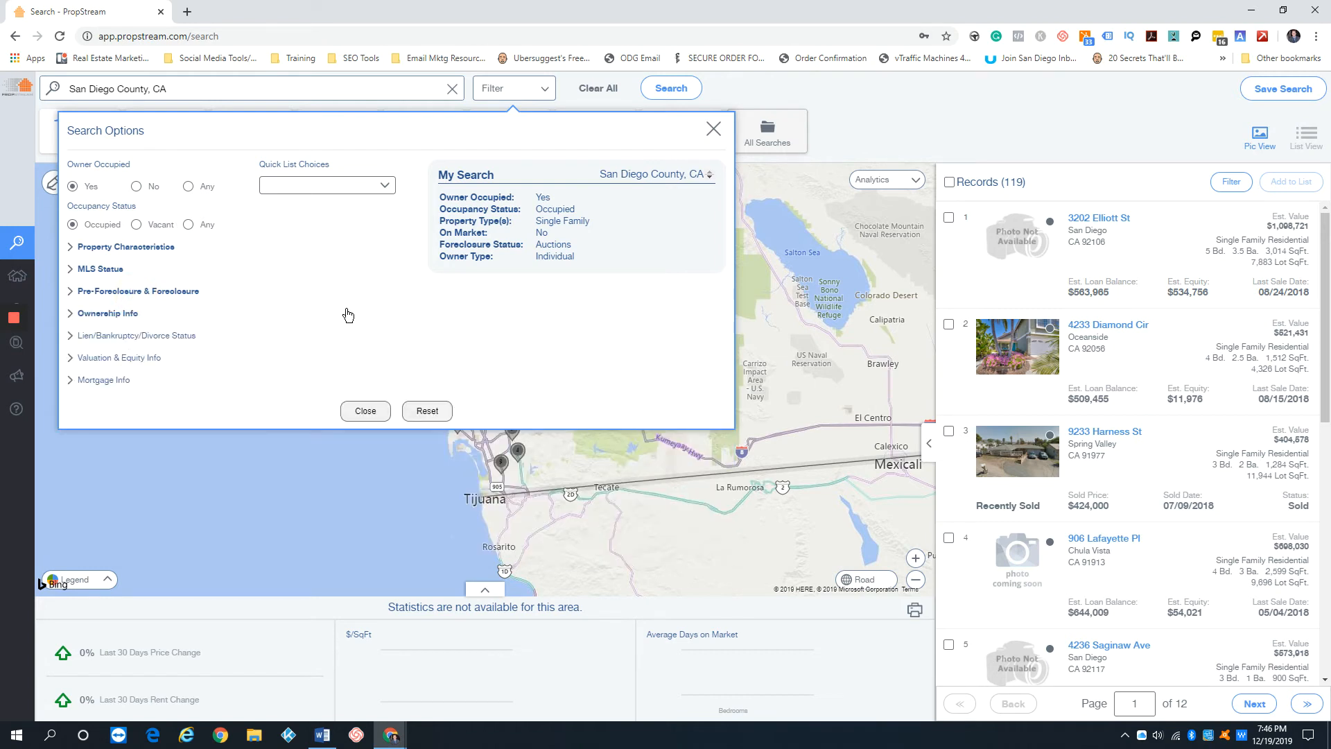
left_click(712, 129)
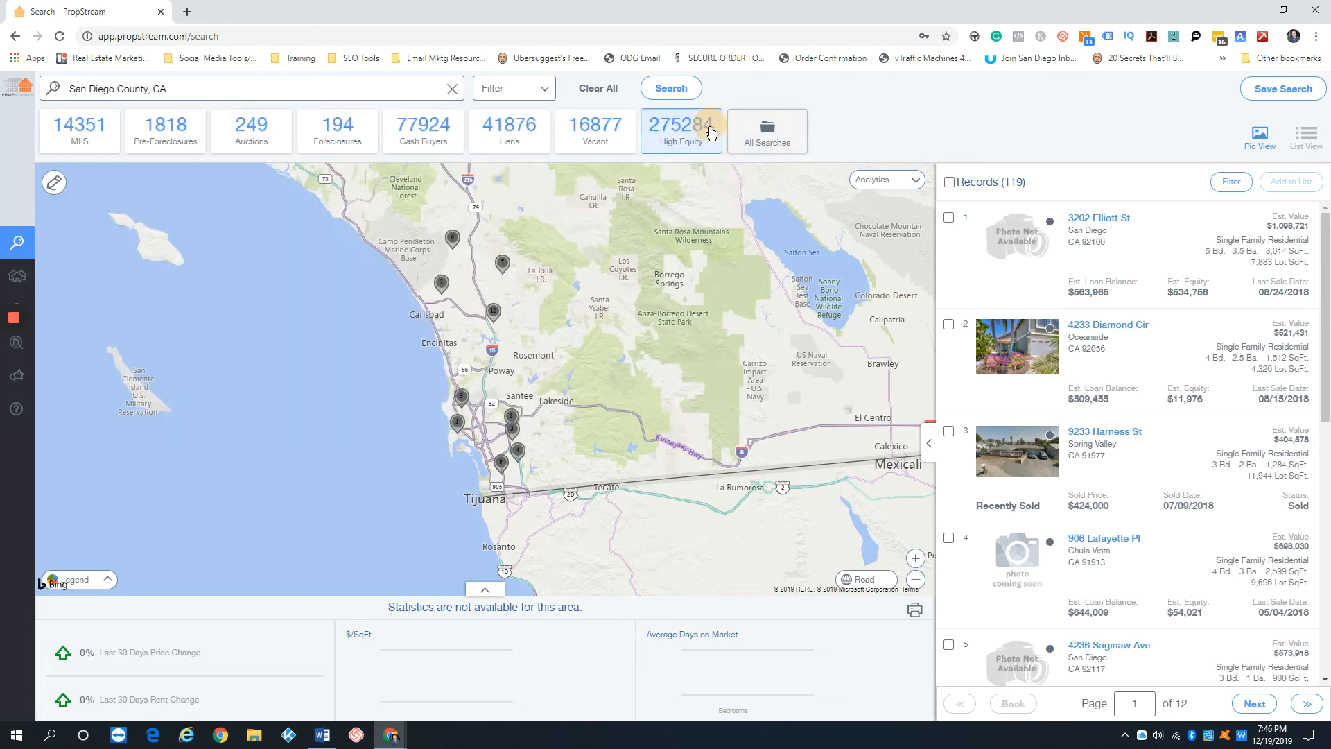
Clear the San Diego County search and load Harris County, TX from the recent searches
left_click(455, 90)
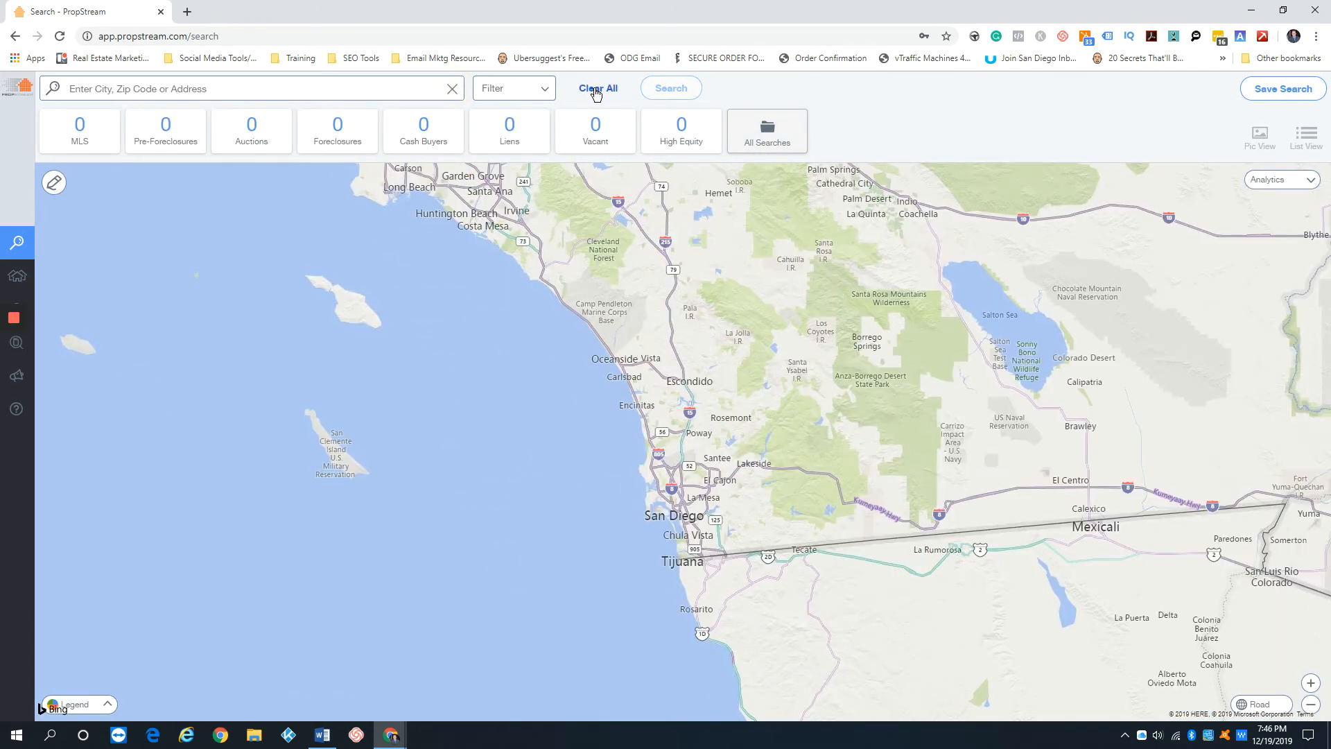
left_click(387, 86)
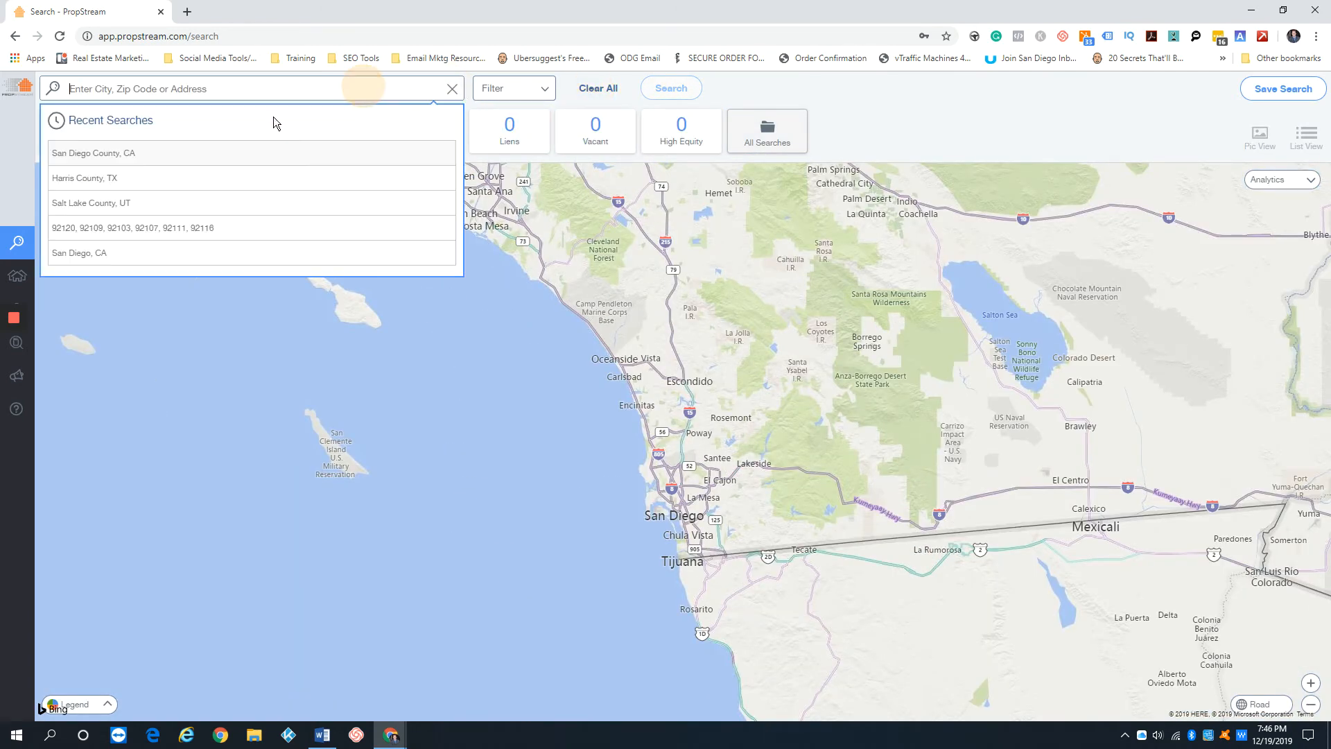
left_click(82, 176)
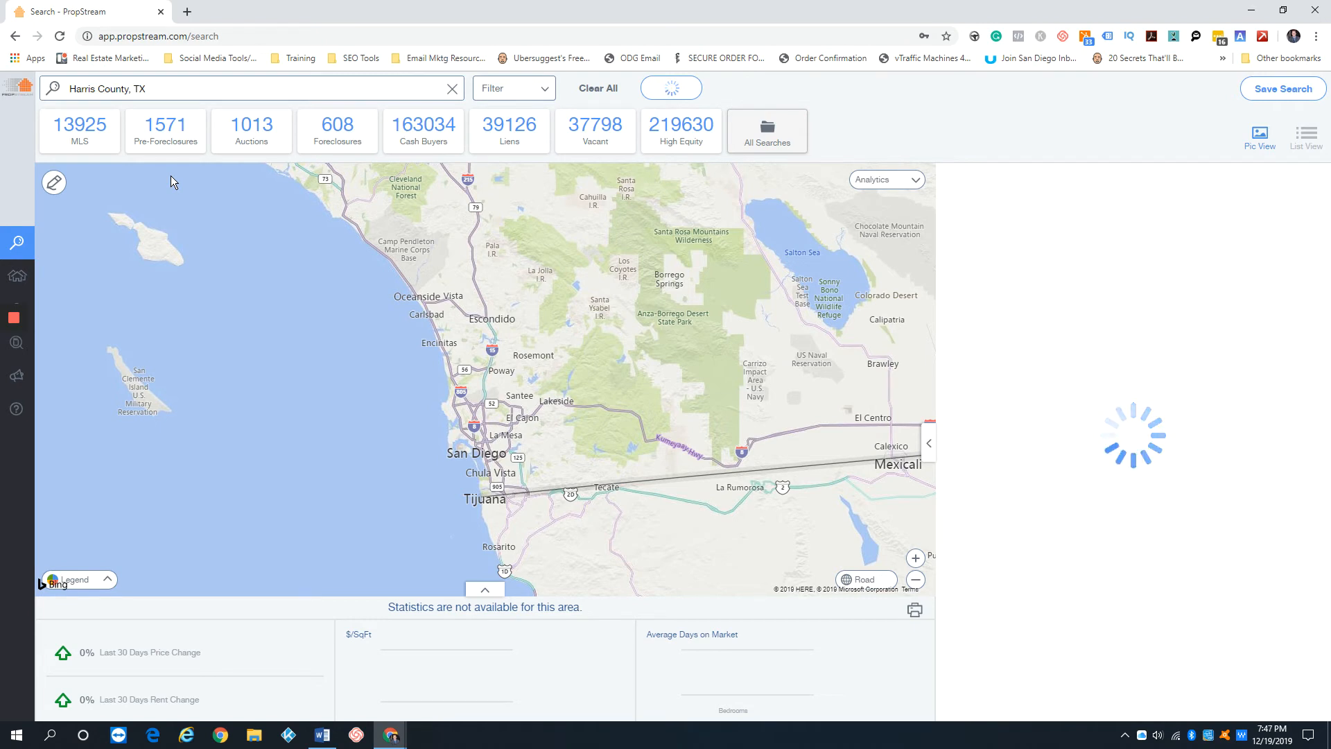
Set Owner Occupied to Yes and the occupancy status to Occupied in the Harris County search filters
left_click(522, 97)
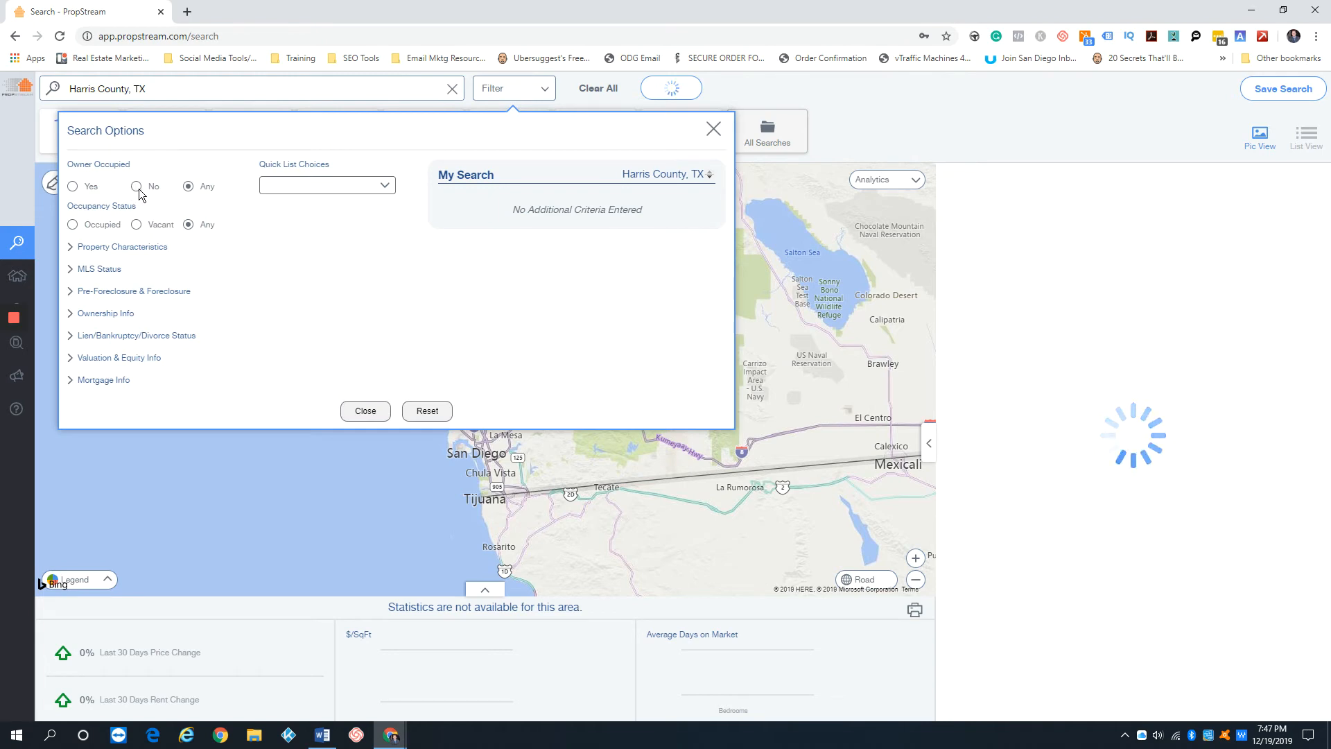
left_click(73, 187)
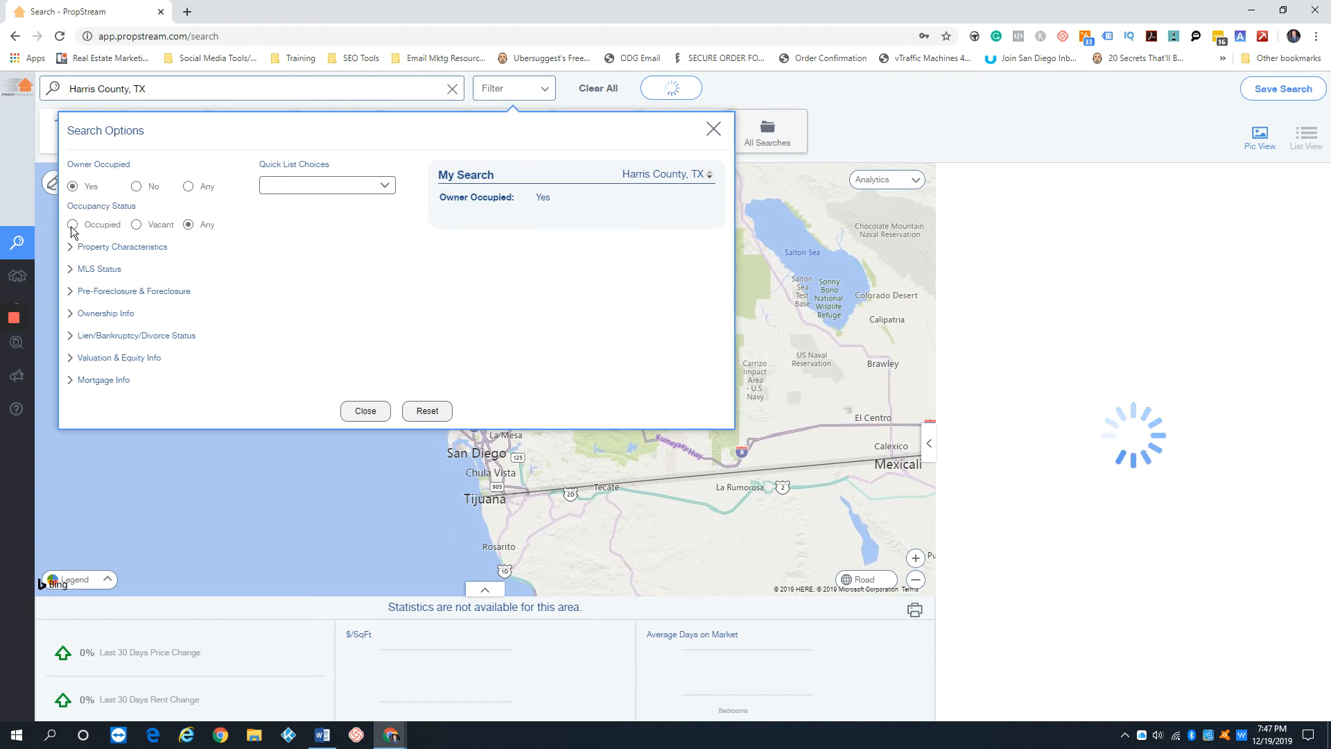
left_click(72, 226)
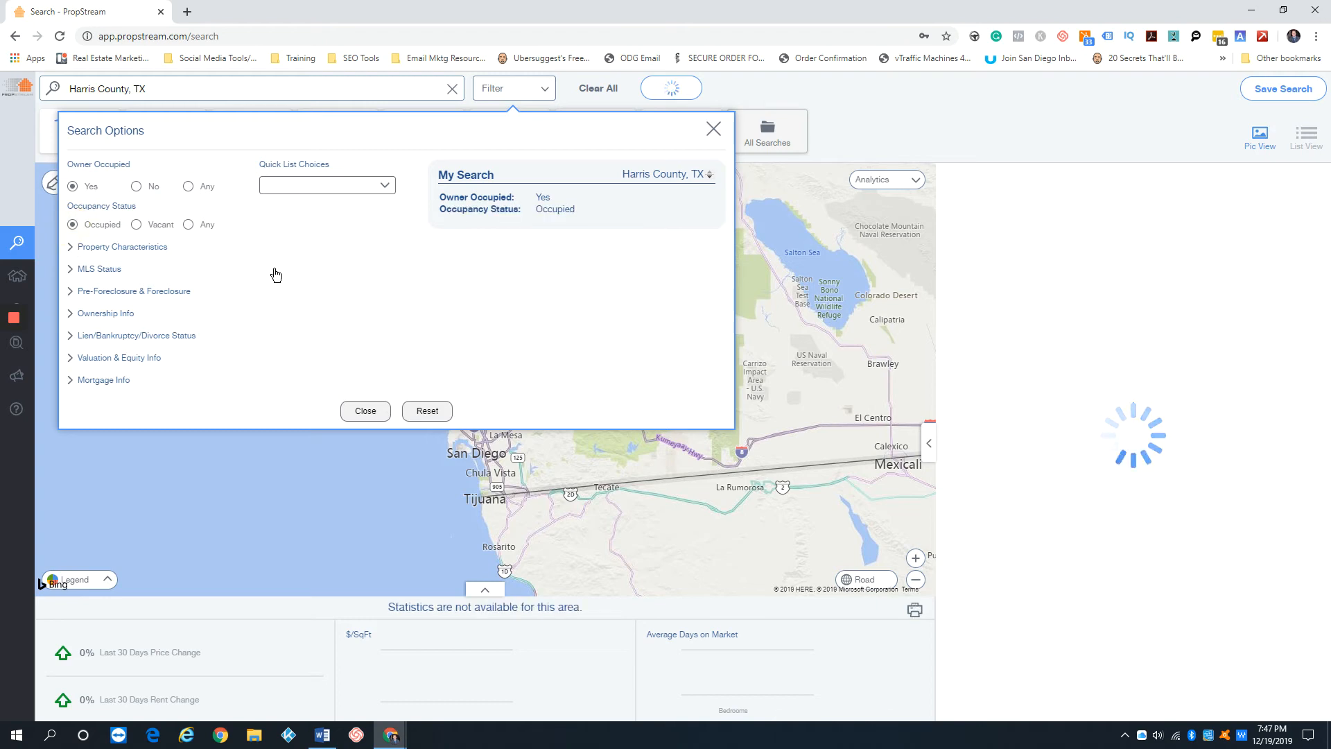
Compare the Harris County results for the occupancy statuses Any, Occupied and Vacant, ending on Occupied
left_click(188, 225)
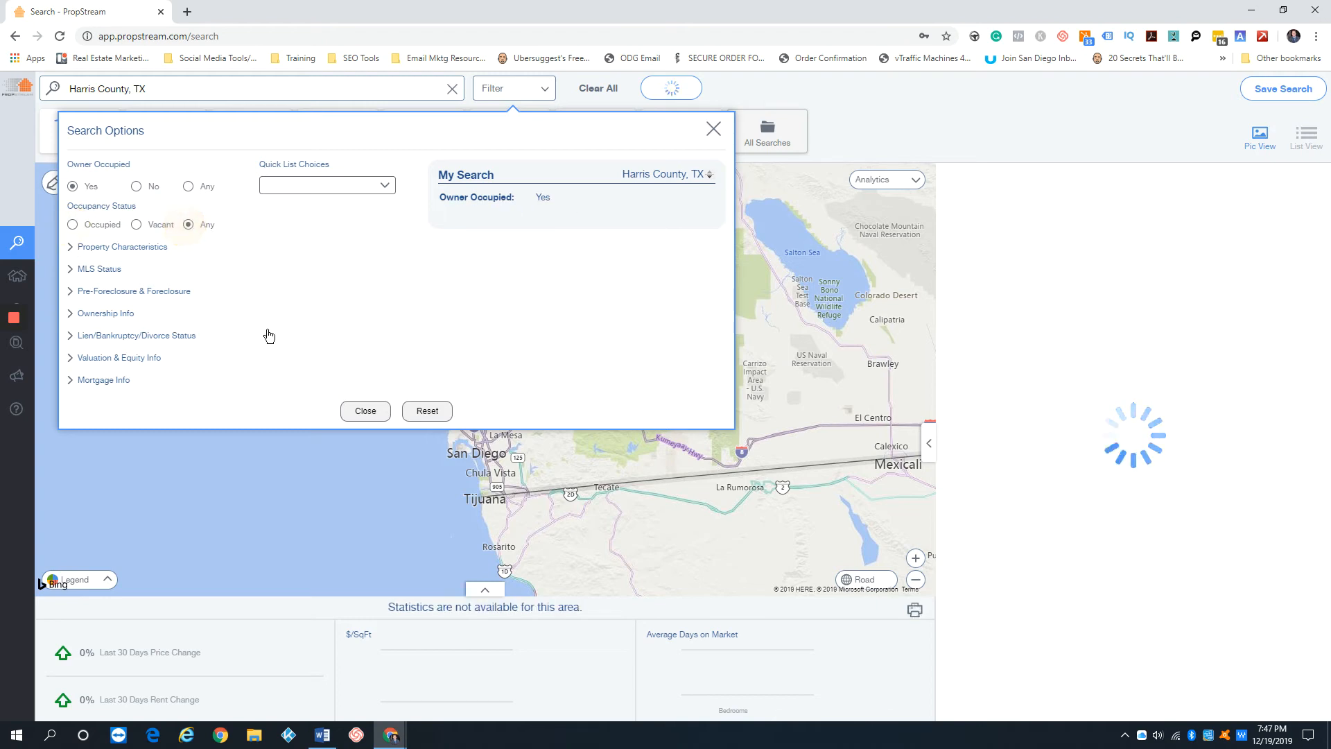
left_click(103, 247)
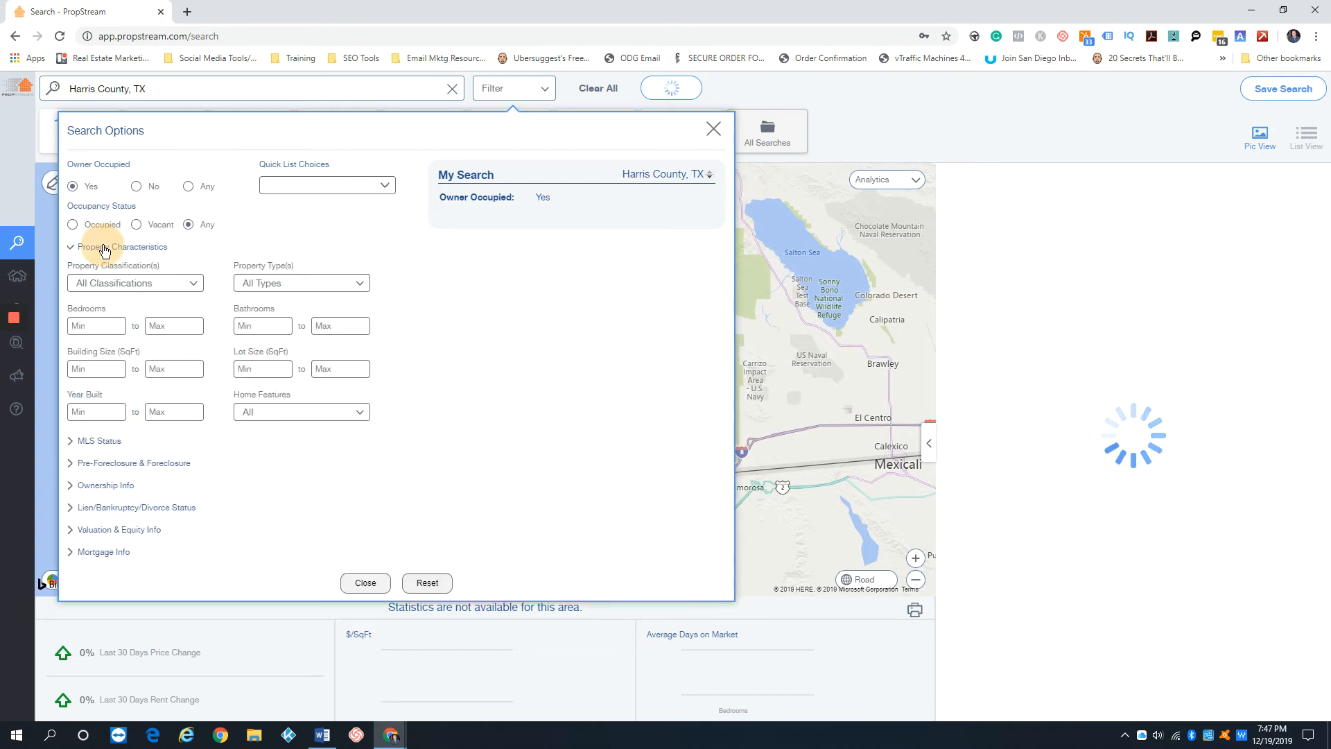
left_click(74, 225)
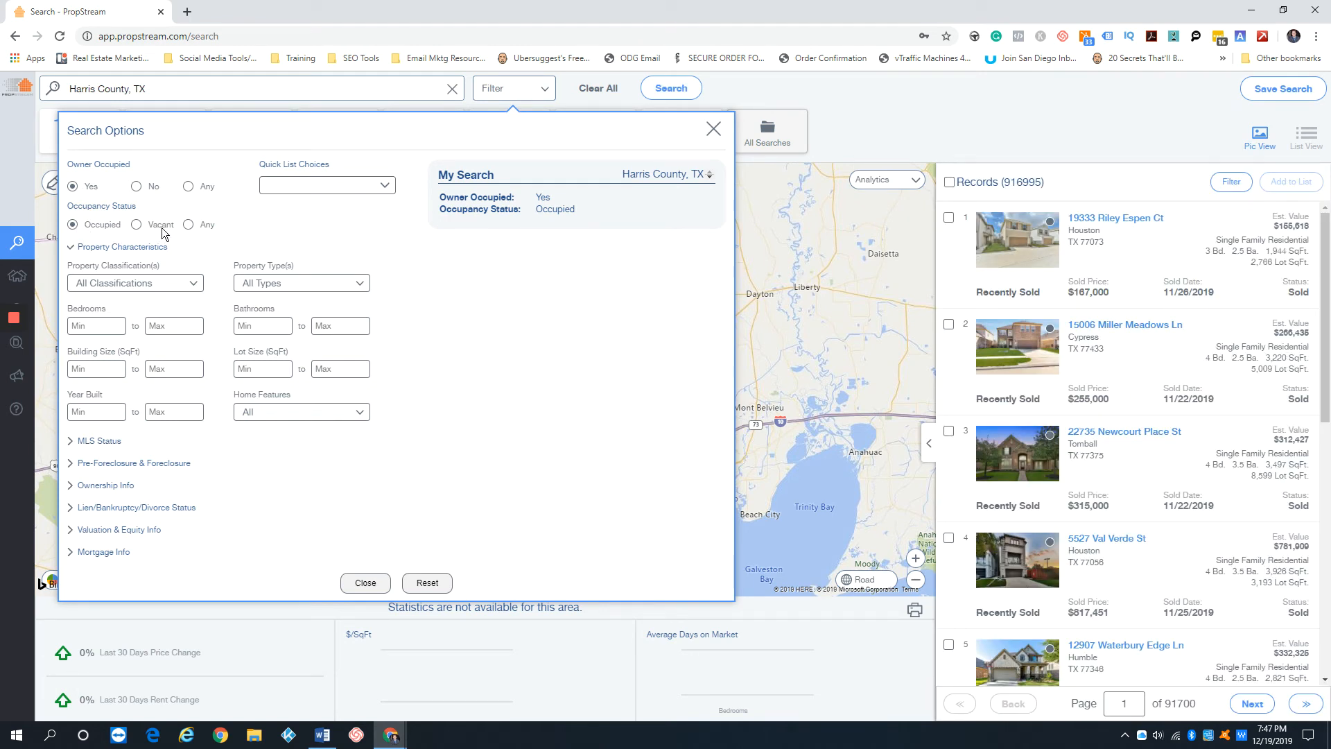
left_click(189, 224)
left_click(135, 225)
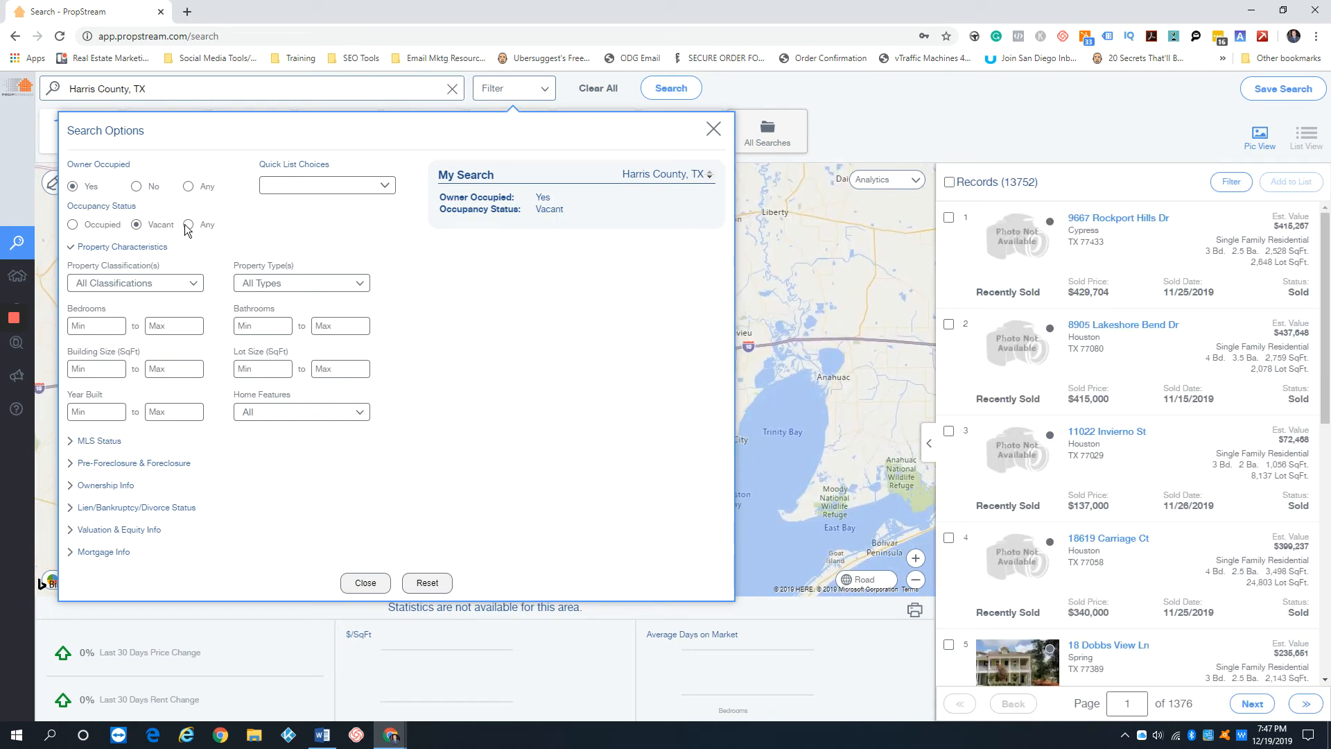
left_click(72, 225)
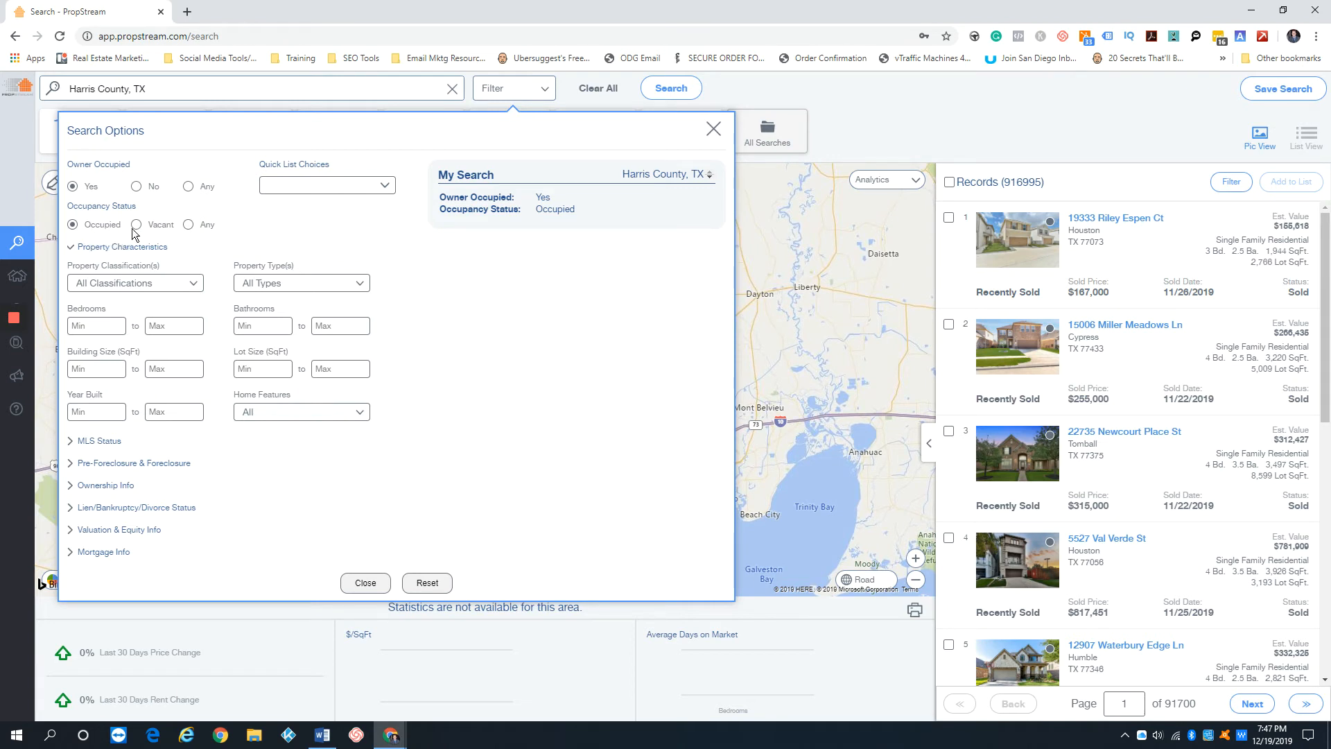
Restrict the property types to Single Family and Condo/Townhouse and collapse the property characteristics filters
left_click(290, 285)
left_click(190, 334)
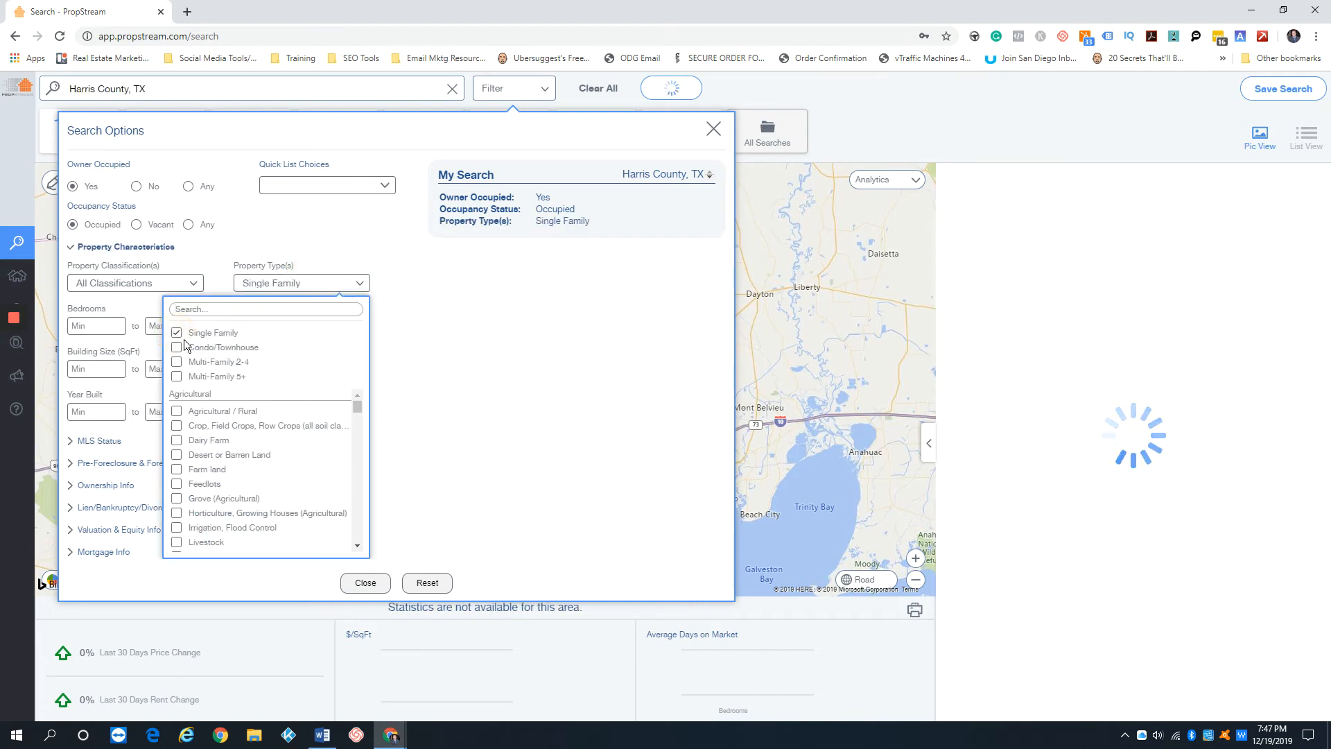
left_click(190, 347)
left_click(131, 248)
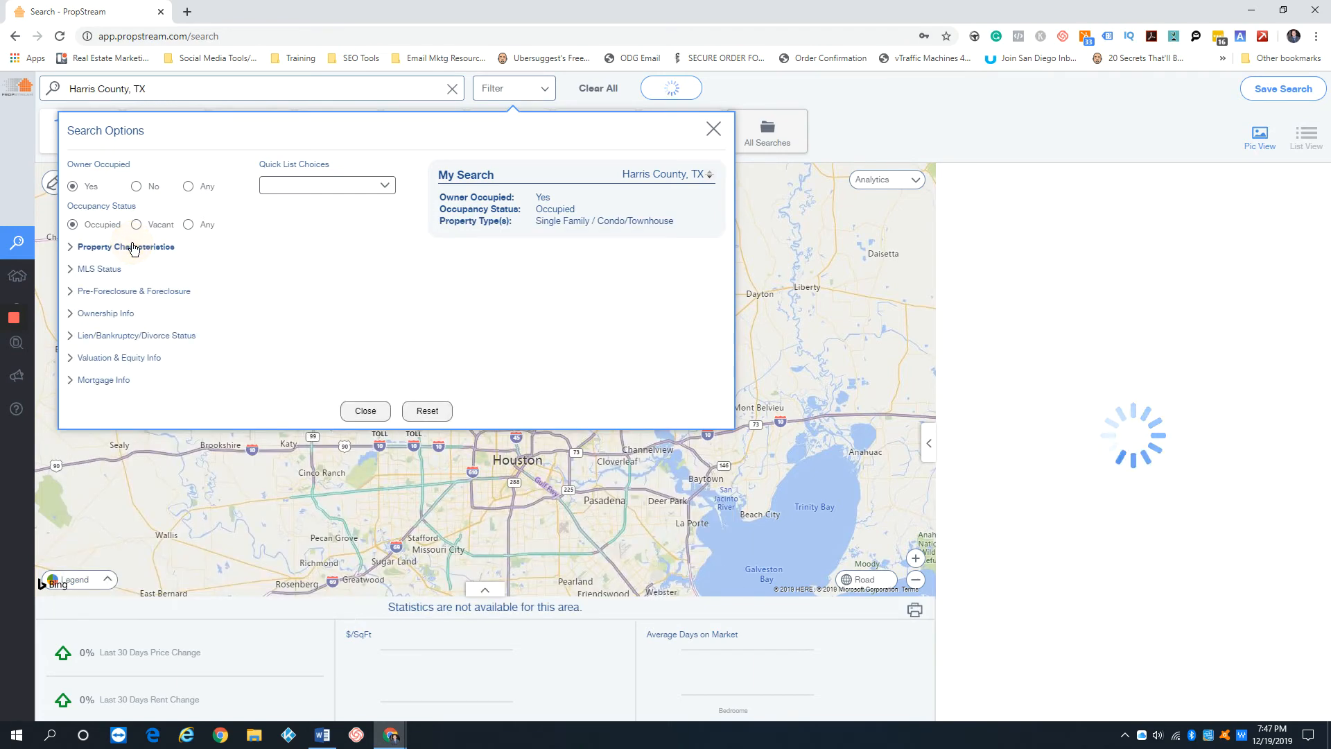
Set On Market to No in the MLS status filters for Harris County and collapse that section
left_click(102, 275)
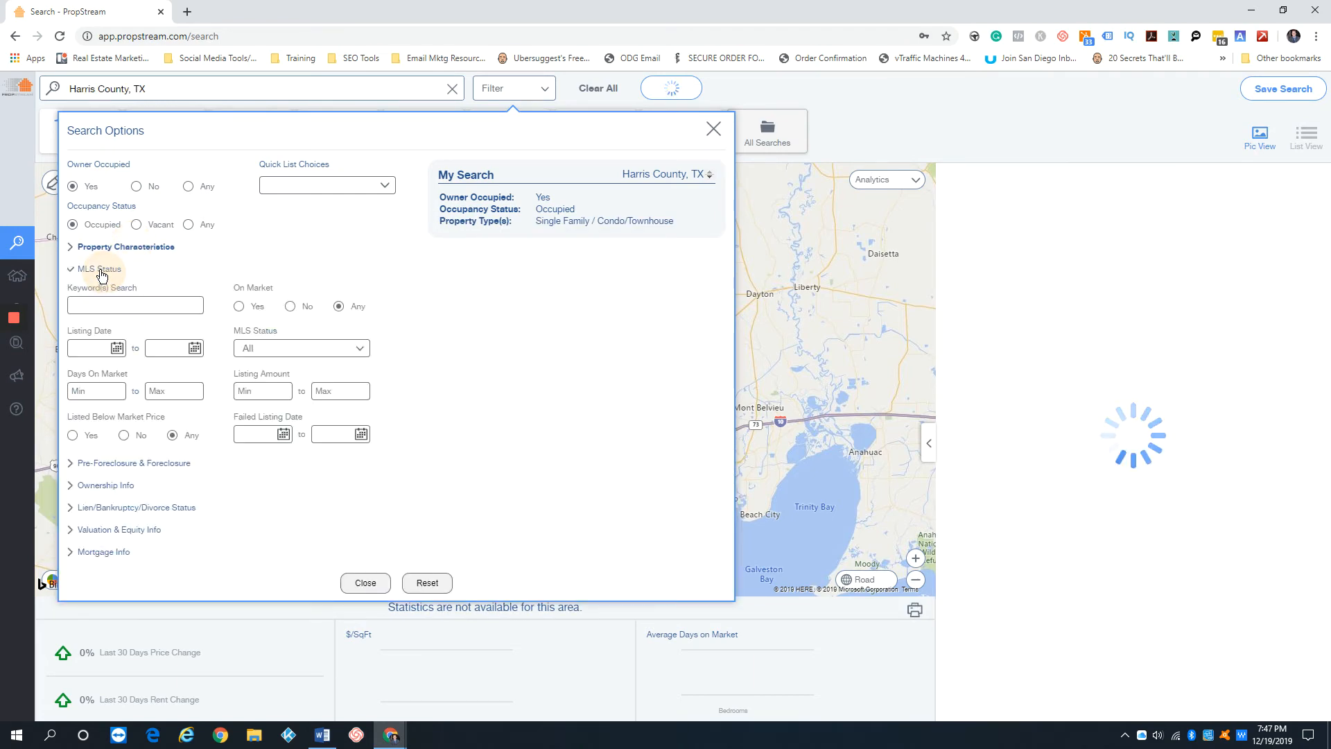
left_click(290, 305)
left_click(126, 269)
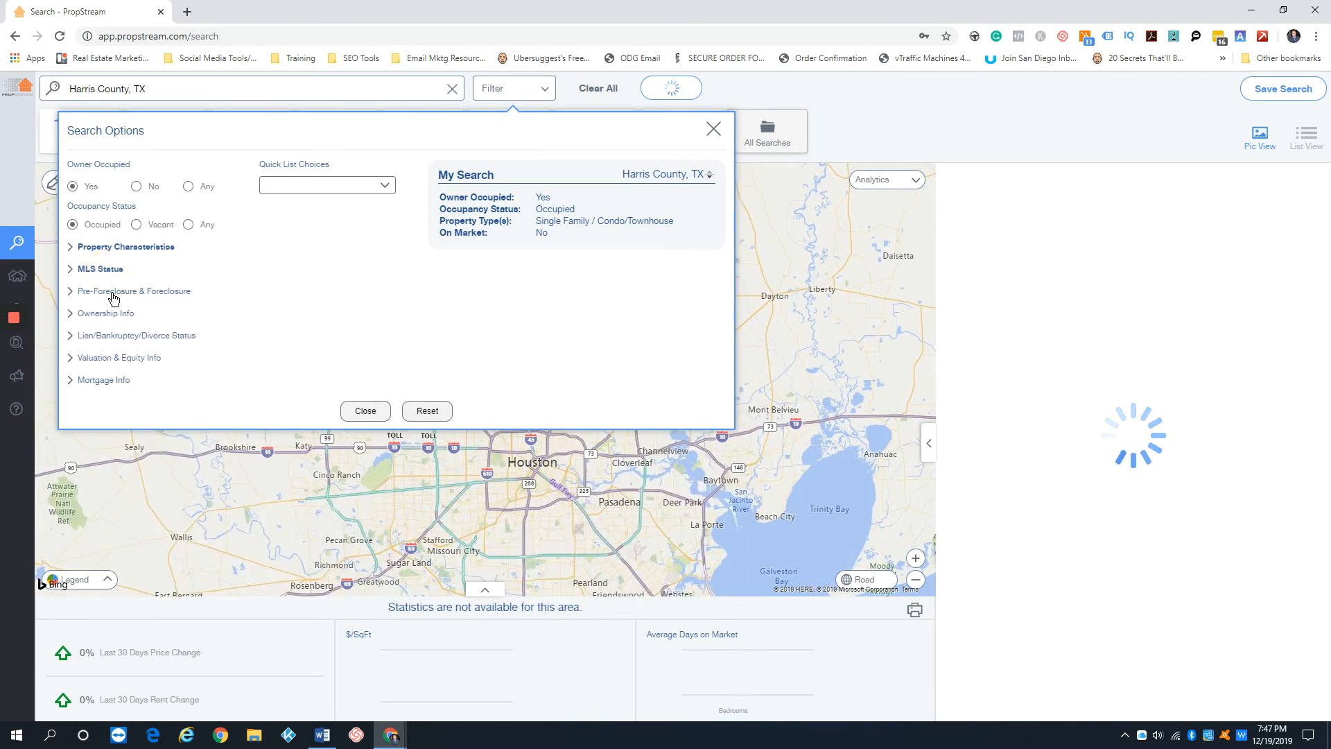
Restrict the owner type to Individual and Trust for Harris County and collapse the ownership filters
left_click(105, 314)
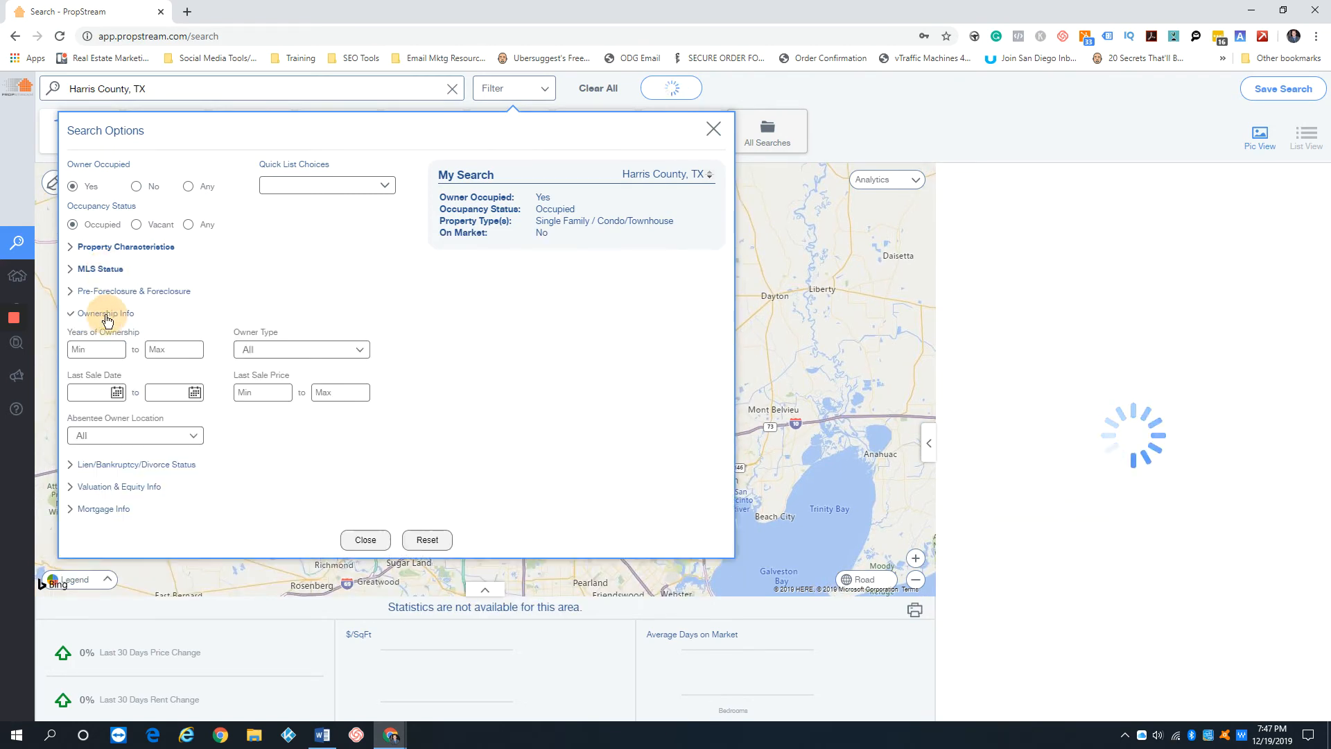
left_click(304, 350)
left_click(311, 376)
left_click(311, 419)
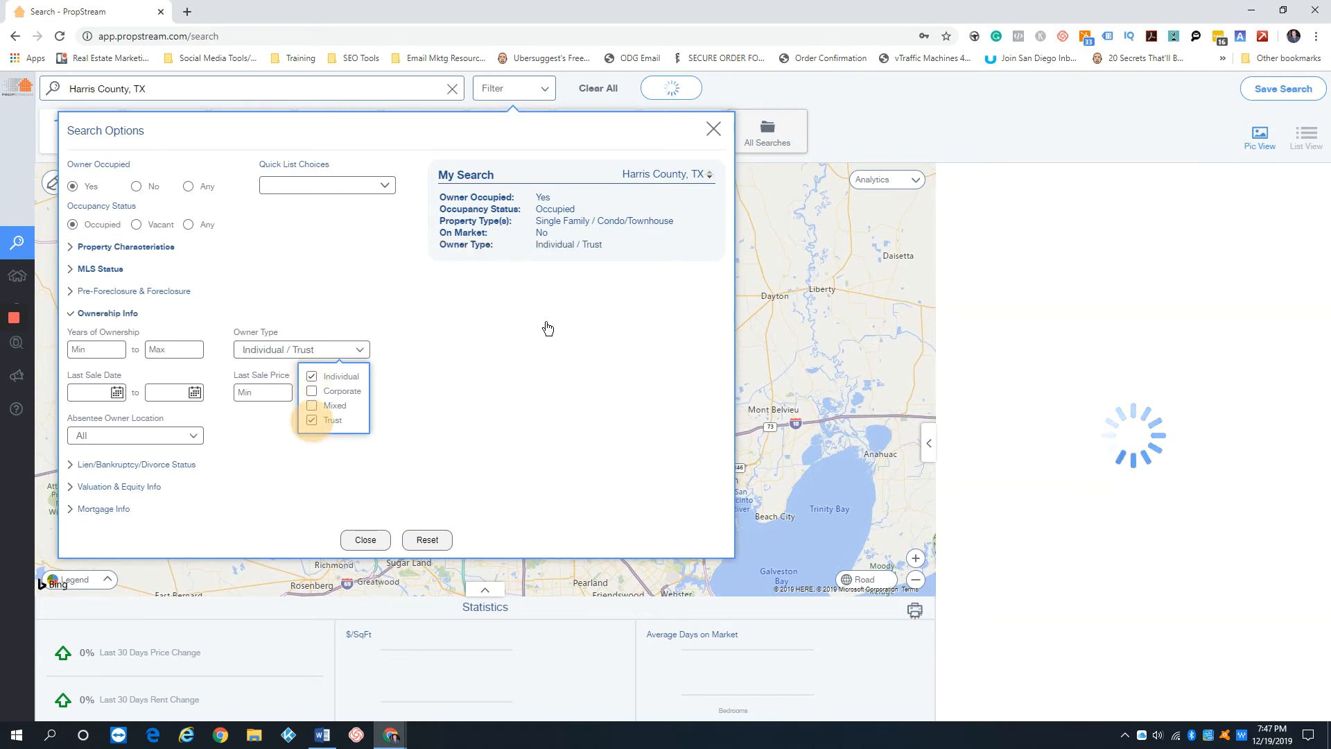
left_click(95, 314)
Set the Quick Target Status to Has Active Lien in the lien, bankruptcy and divorce filters
left_click(122, 336)
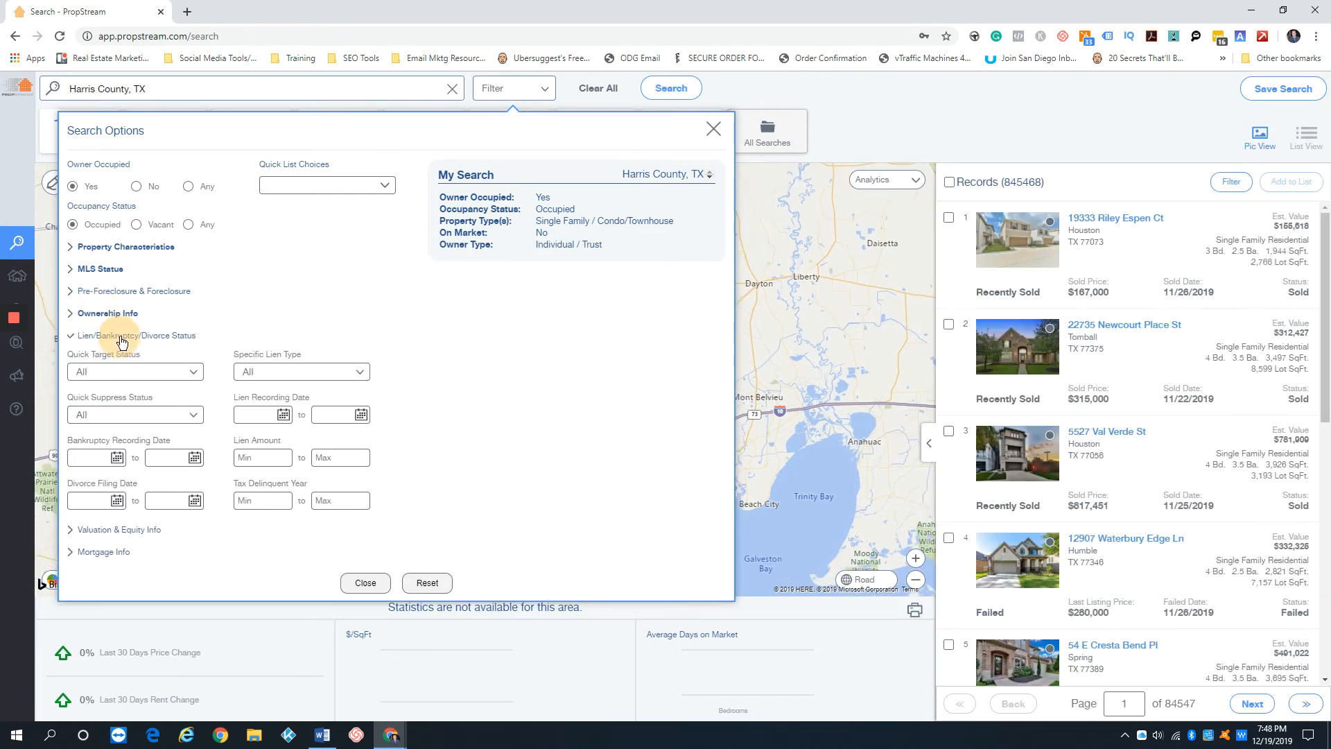
left_click(166, 372)
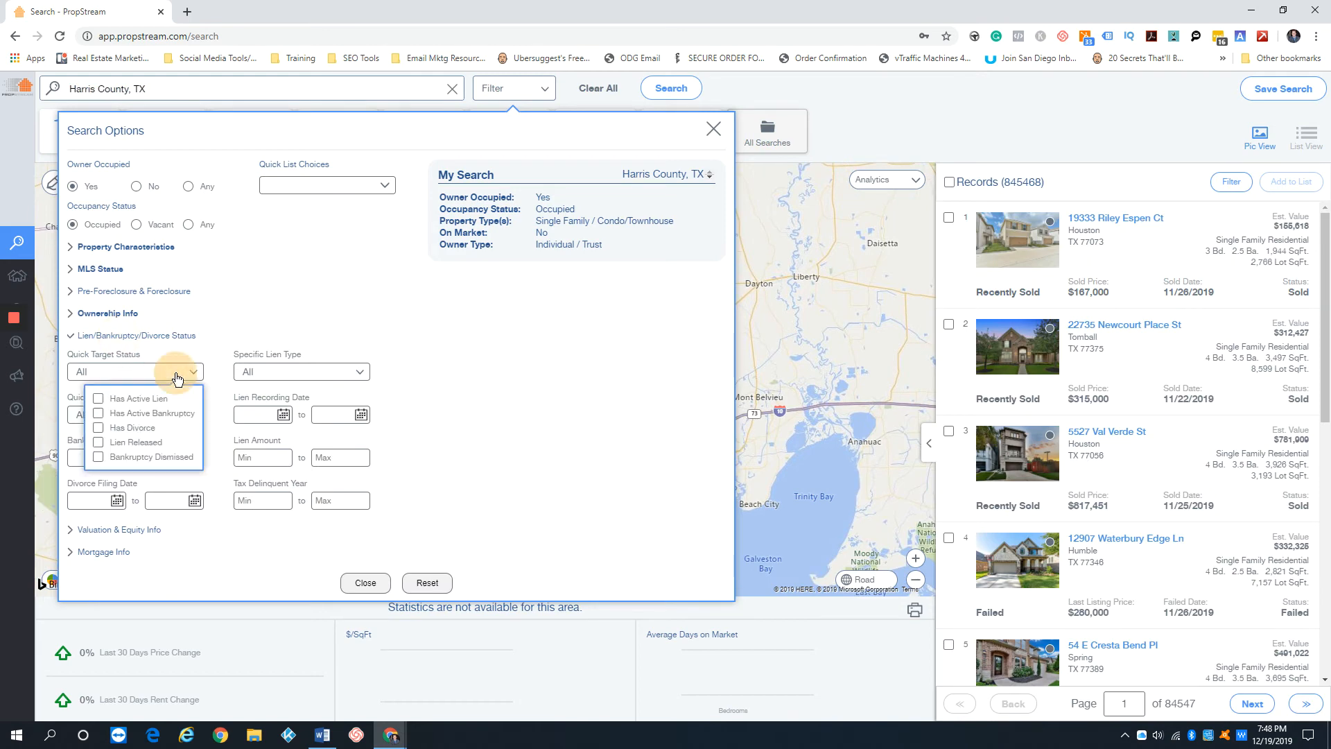
left_click(98, 399)
left_click(405, 347)
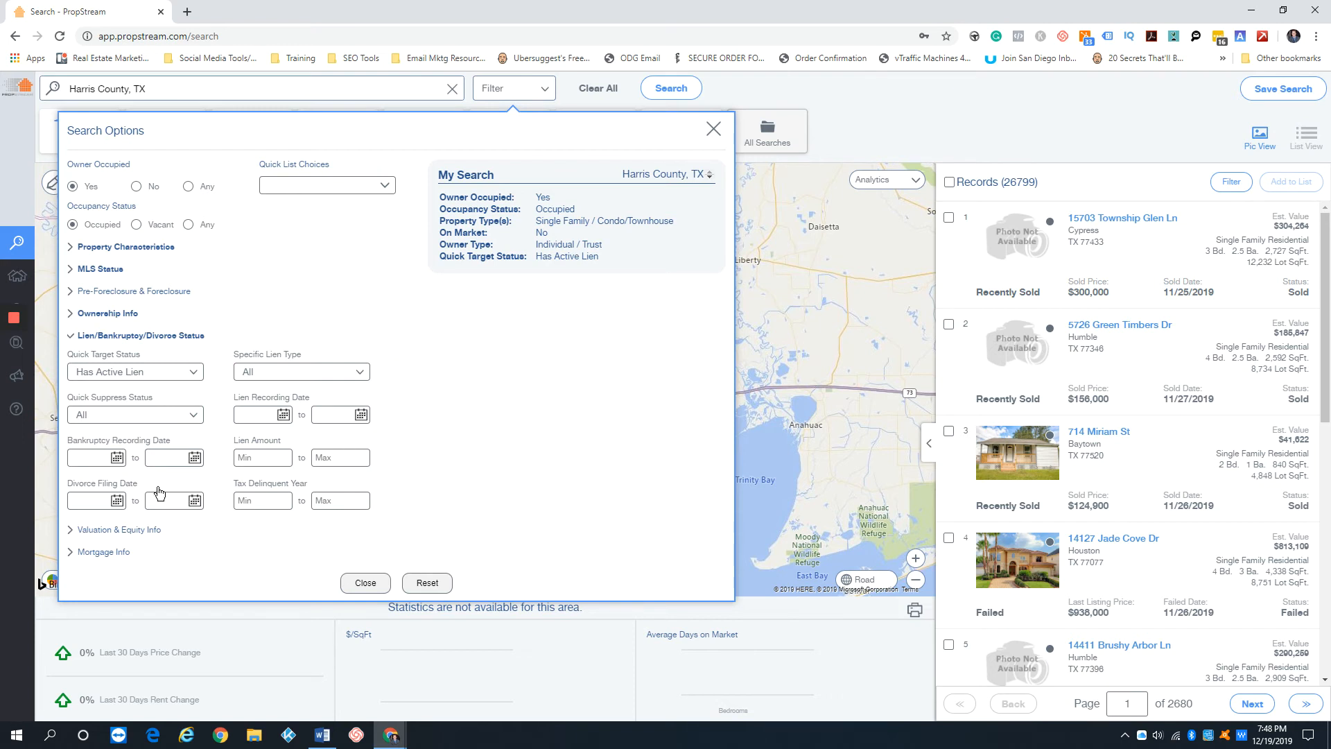
Set the minimum Estimated Equity $ to 20 in the valuation and equity filters and close the search options
left_click(104, 530)
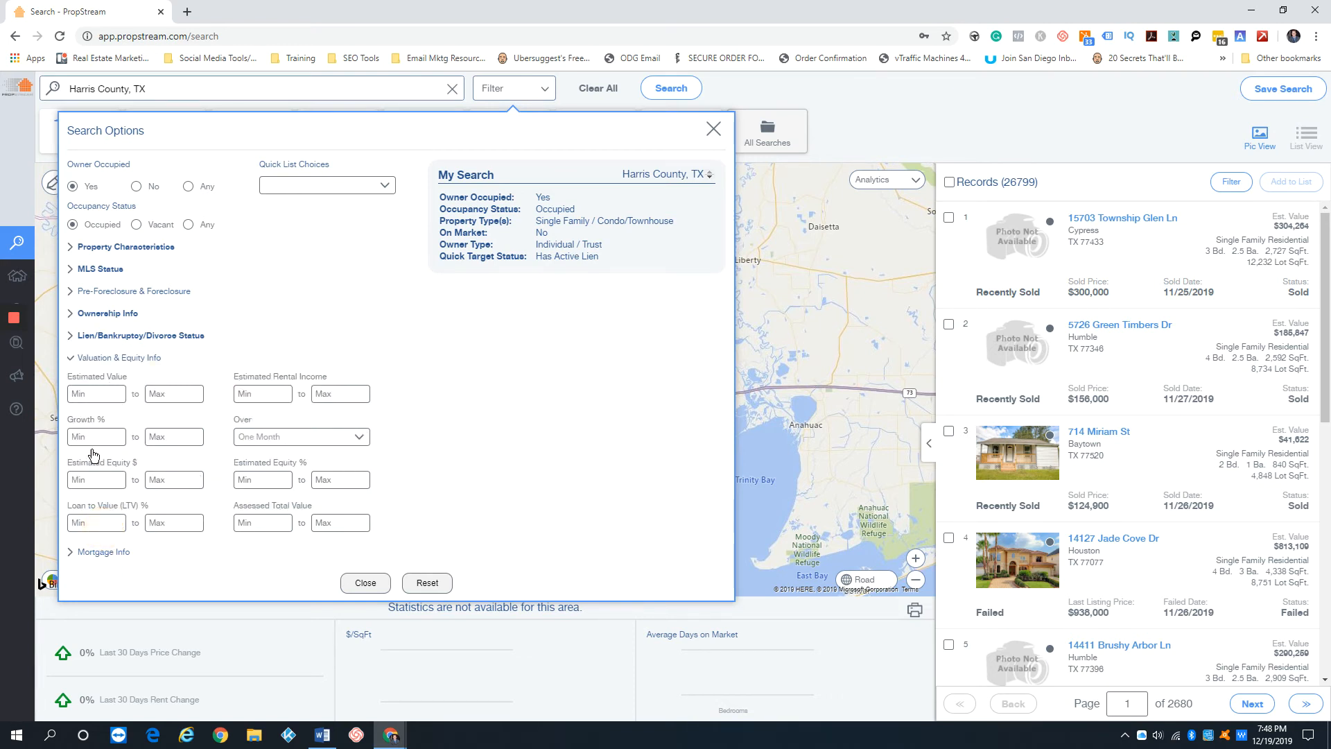
left_click(92, 484)
type("20")
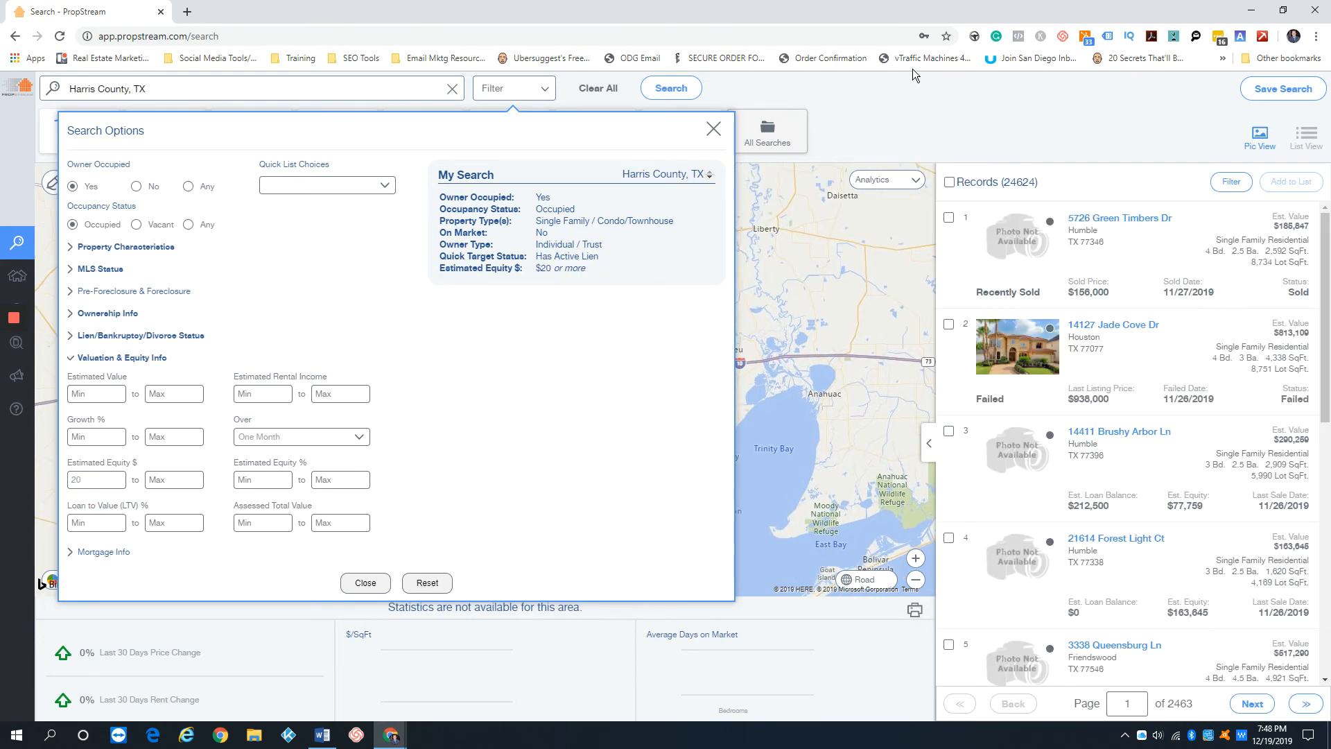
left_click(909, 120)
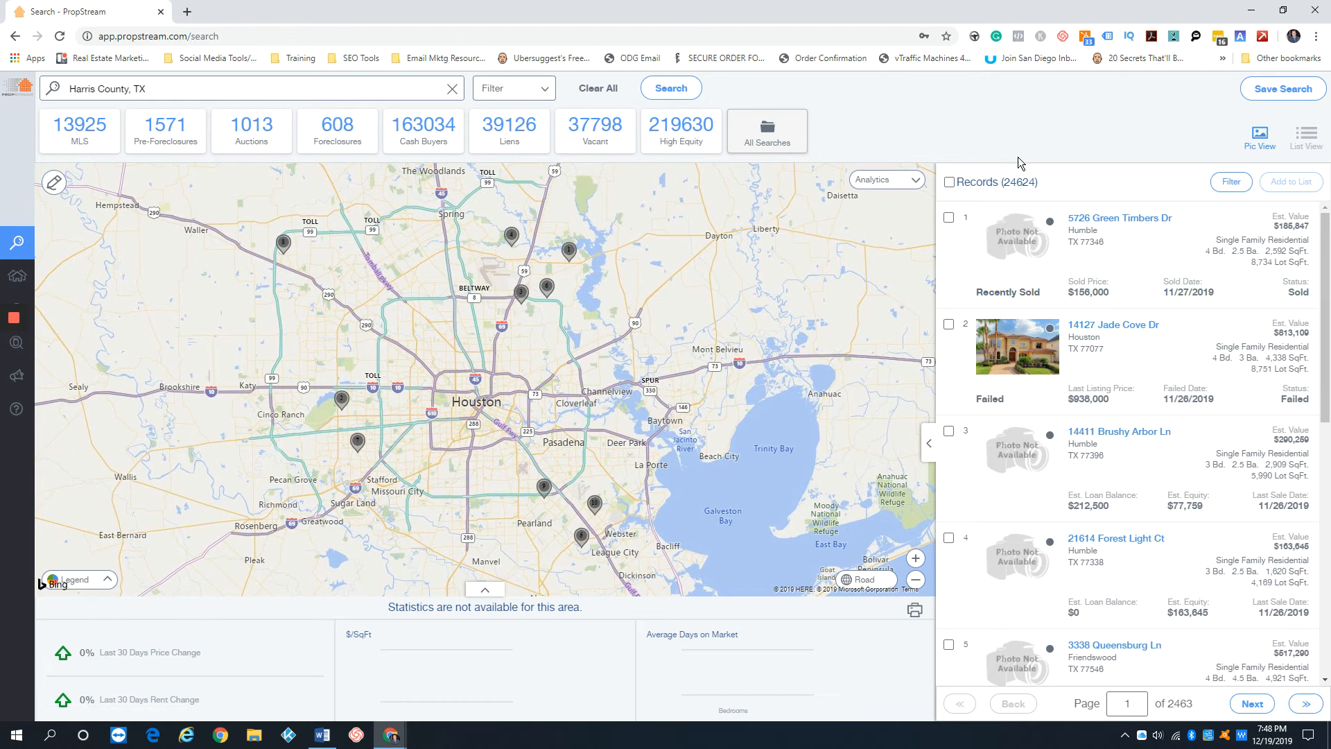
Check the number of records matching the filtered Harris County search
left_click(1003, 184)
left_click_drag(1003, 184, 1045, 182)
left_click(1064, 179)
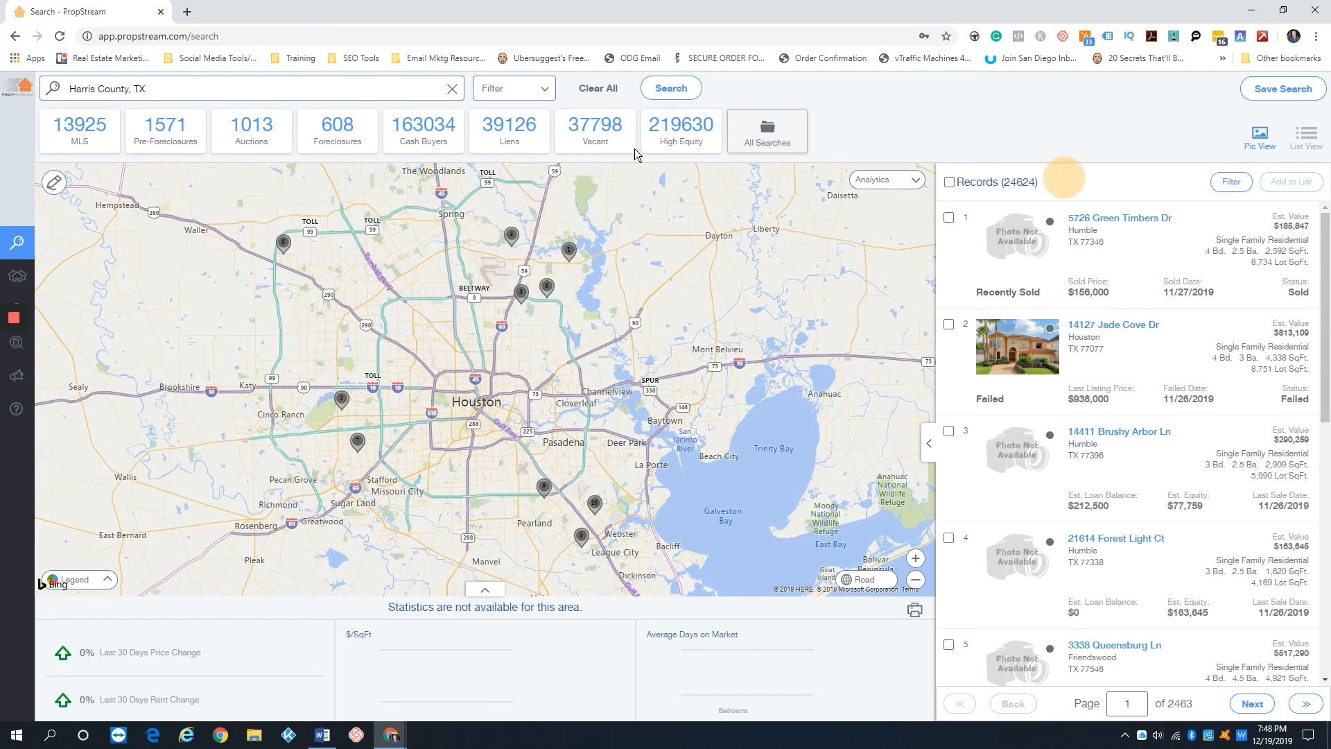
Reopen the search options and set the minimum Lien Amount to 7,000 in the lien, bankruptcy and divorce filters
left_click(513, 94)
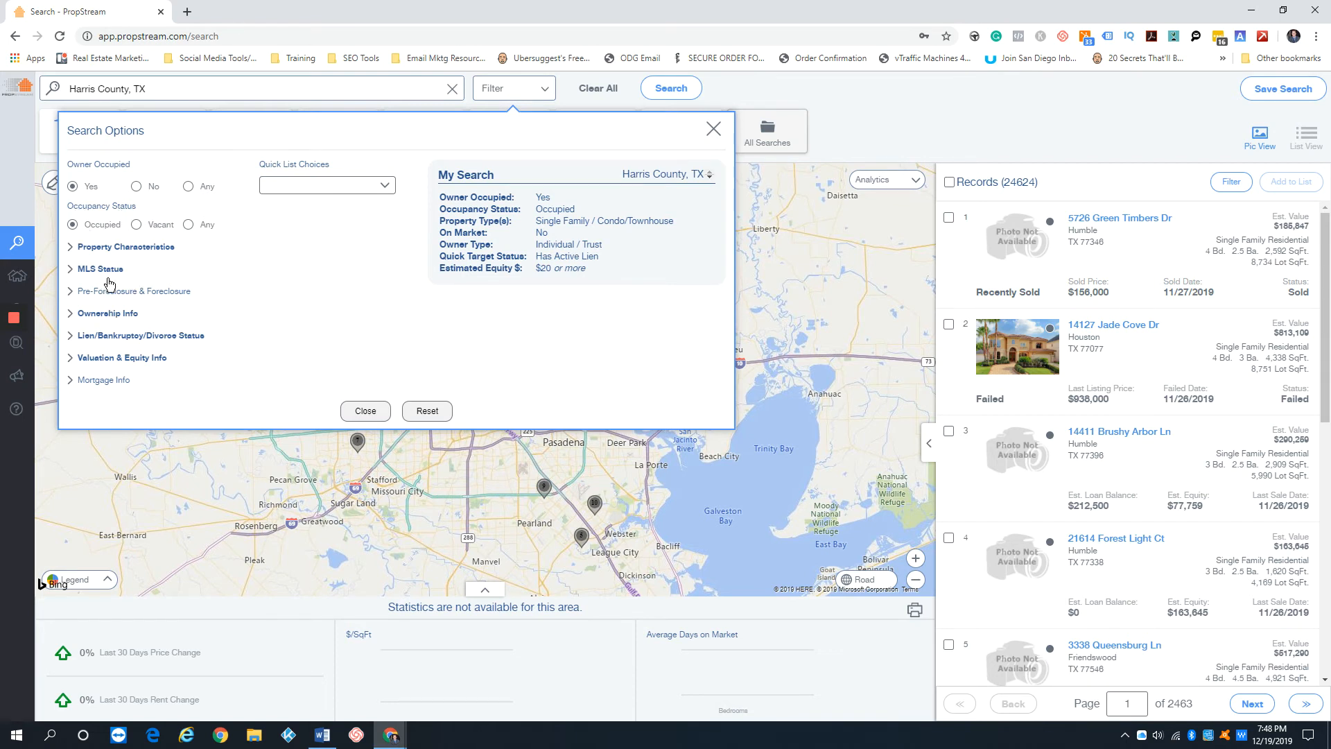
left_click(112, 315)
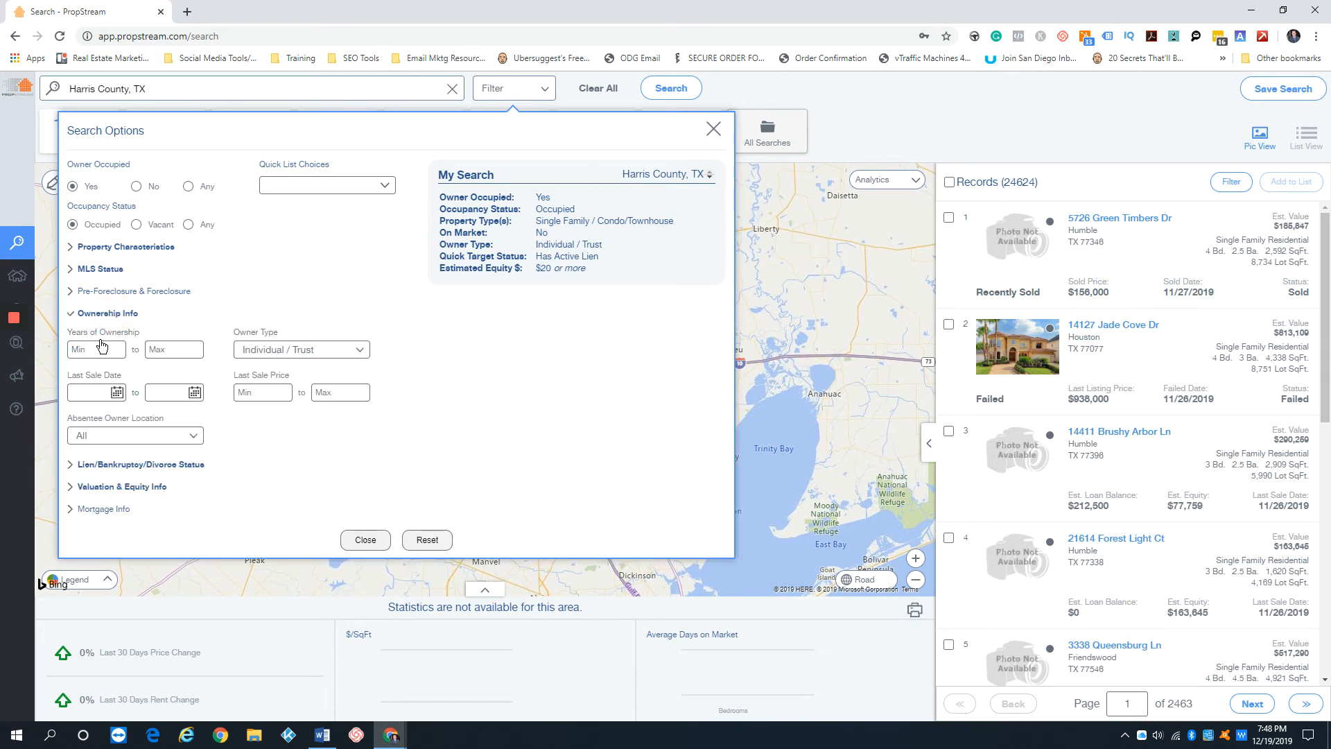
left_click(101, 314)
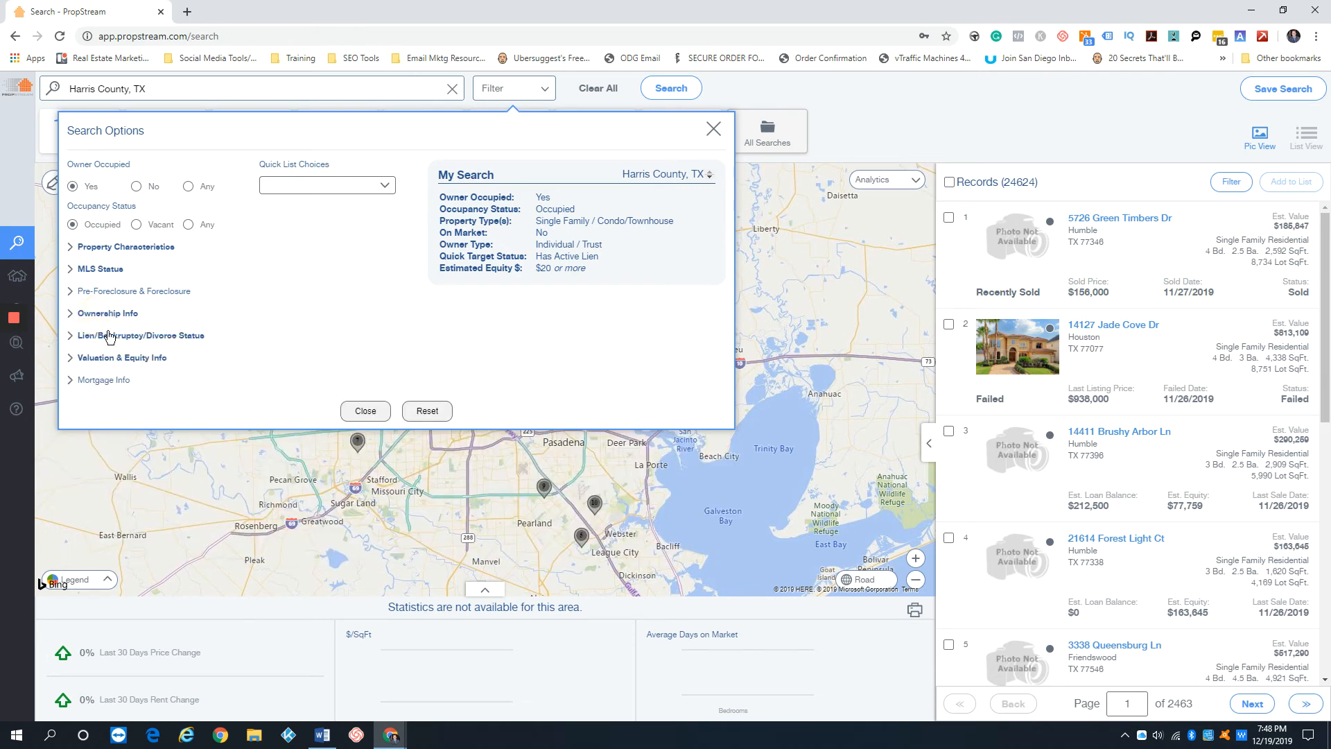
left_click(106, 337)
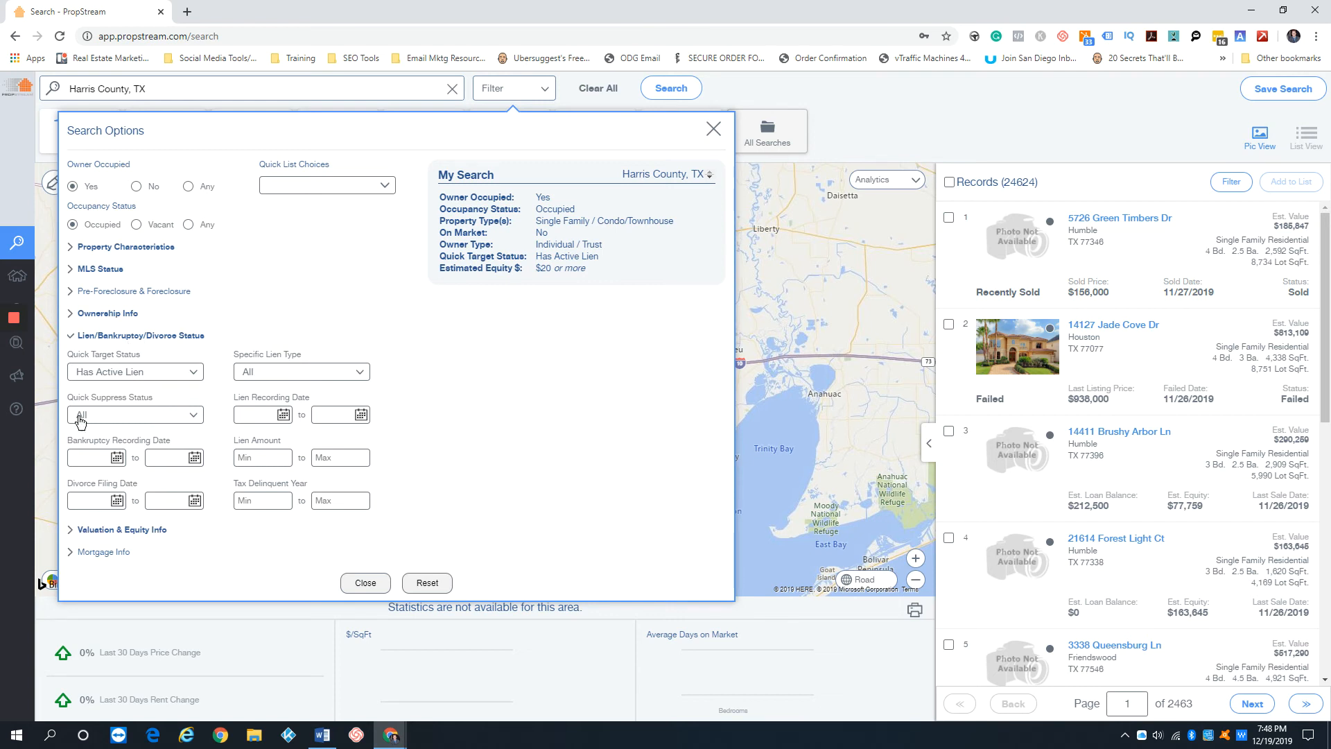
left_click(265, 459)
type("7000")
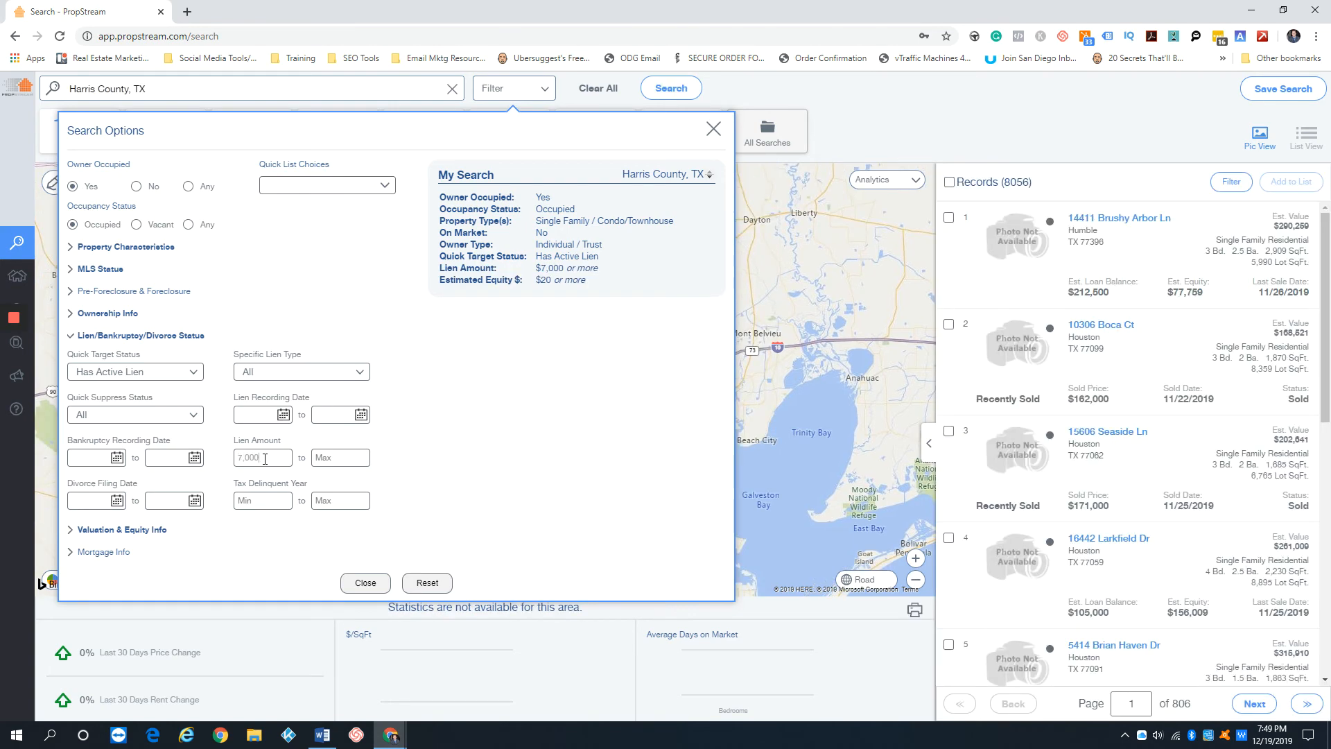
Raise the minimum Lien Amount to 20,000 for the Harris County search
key("BackSpace")
key("BackSpace")
key("BackSpace")
key("BackSpace")
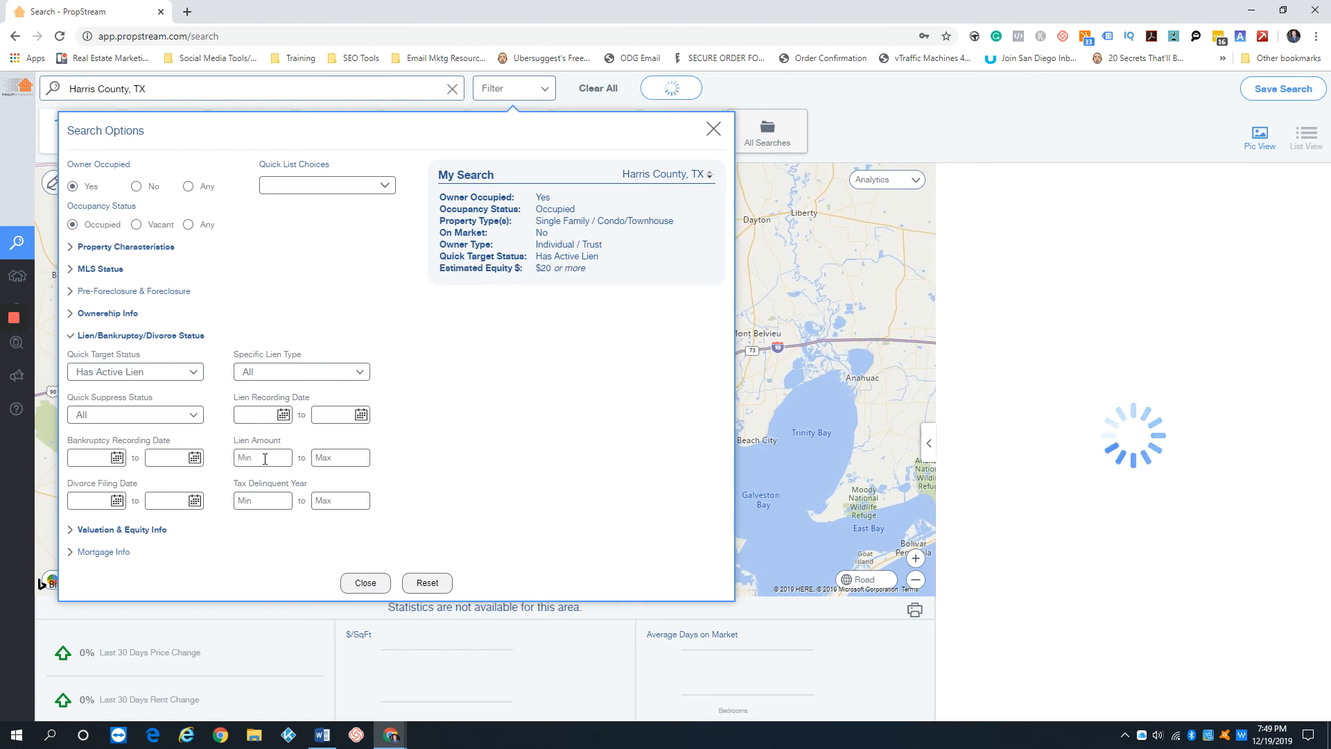
type("200000")
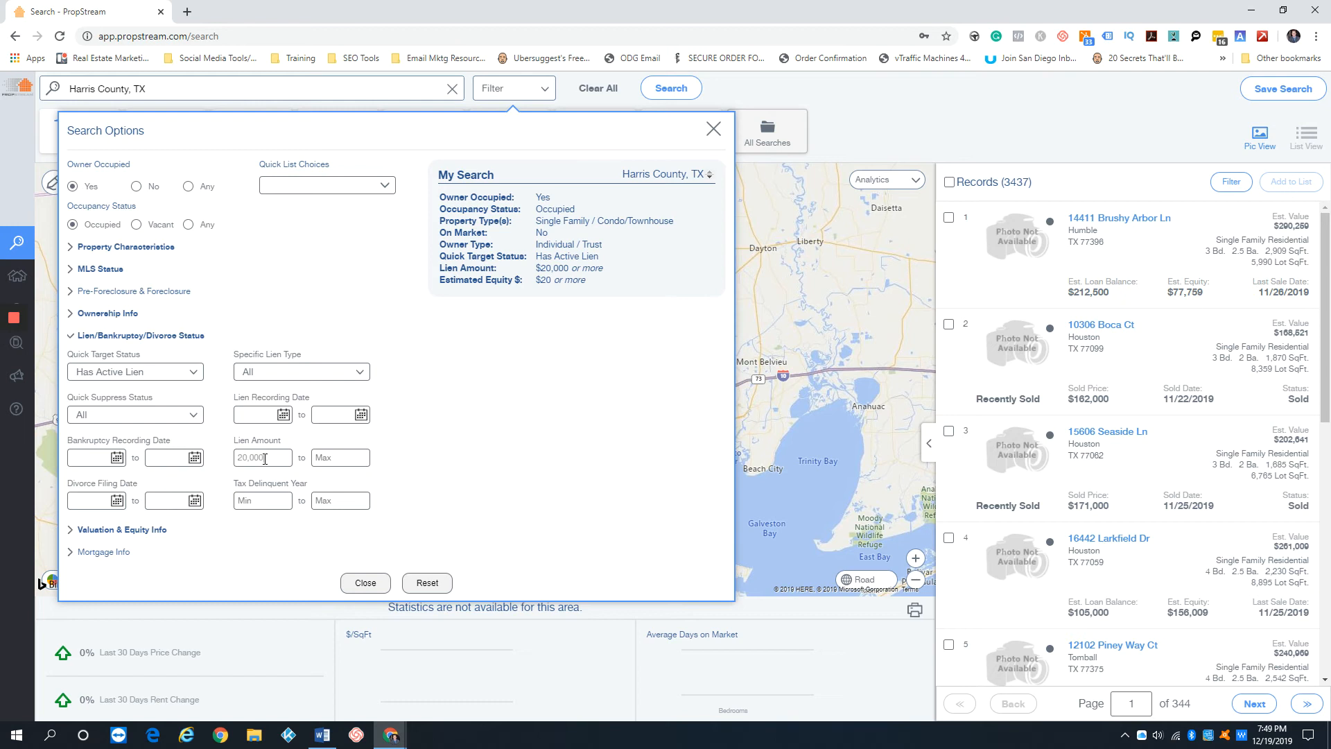
Replace the minimum Lien Amount with 30,000 in the lien, bankruptcy and divorce filters
key("BackSpace")
key("BackSpace")
key("BackSpace")
key("BackSpace")
key("BackSpace")
key("BackSpace")
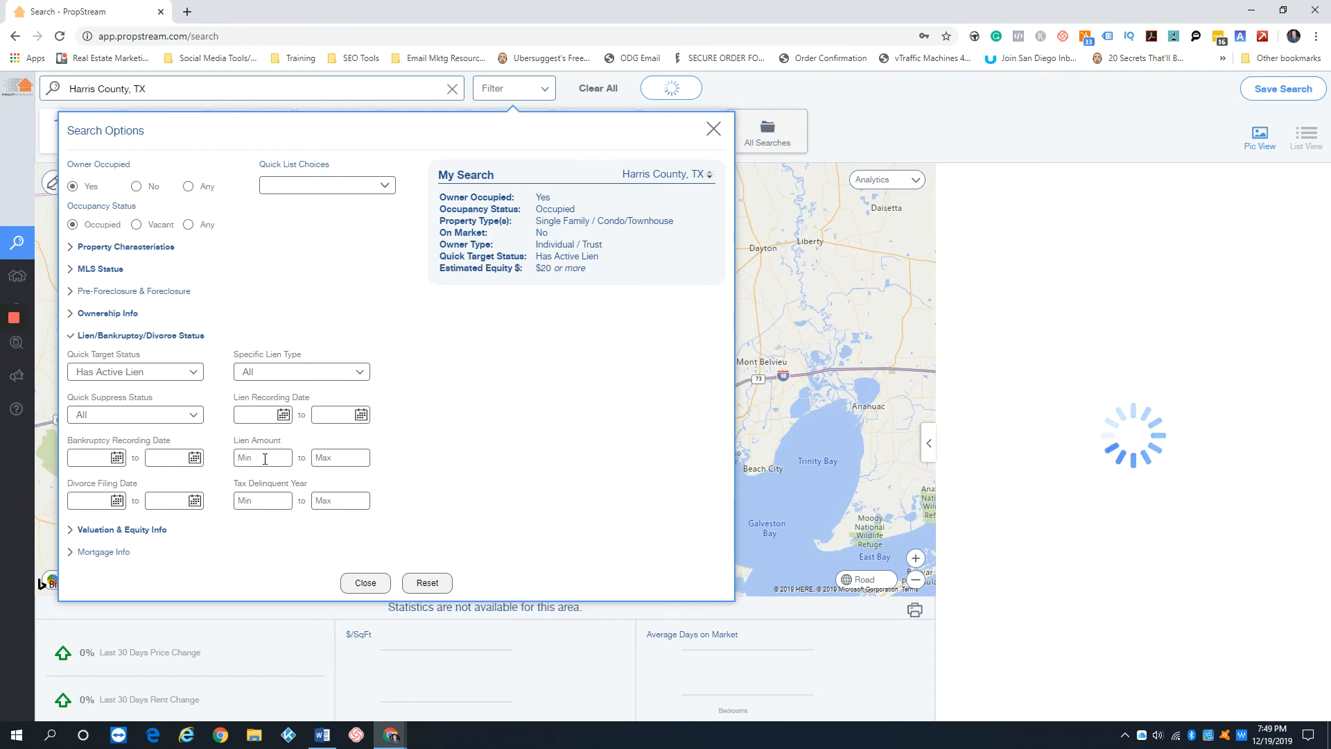
type("30")
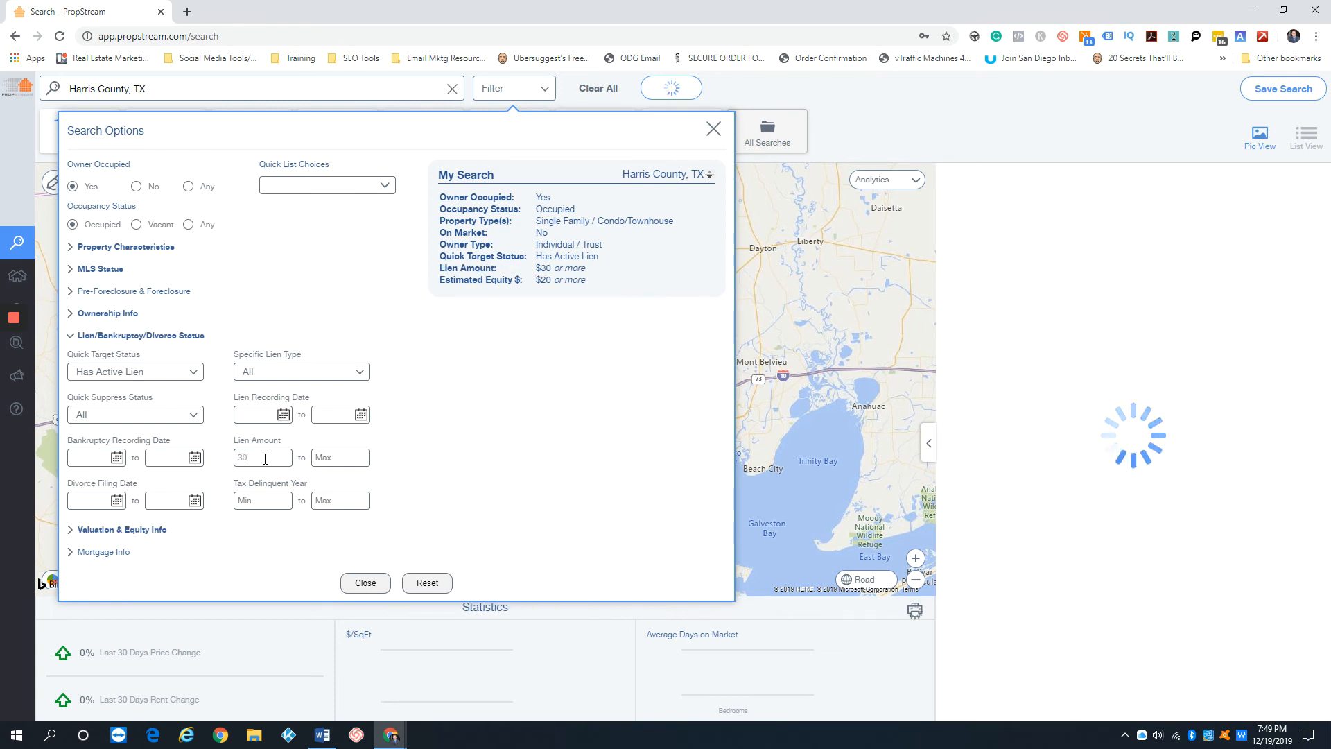
type(",000")
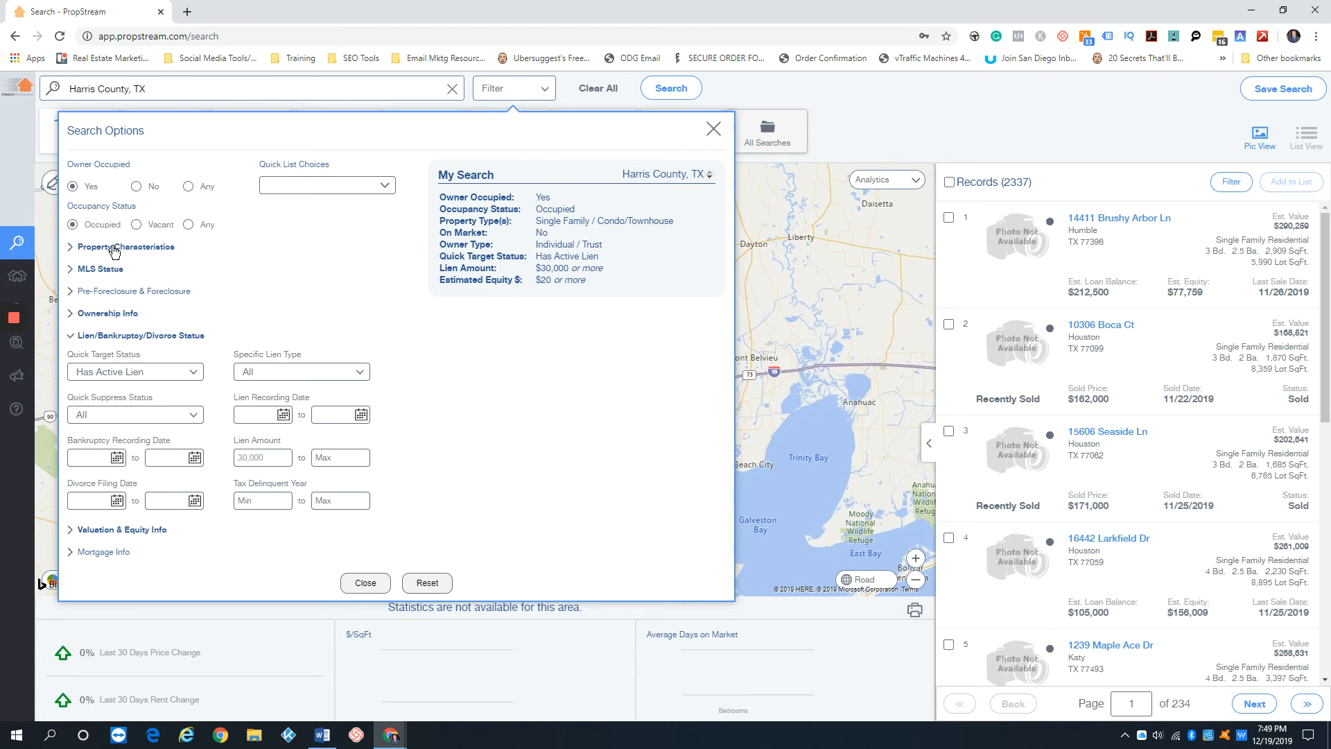
Set the minimum Years of Ownership to 2 in the ownership filters and check the number of matching records
left_click(109, 313)
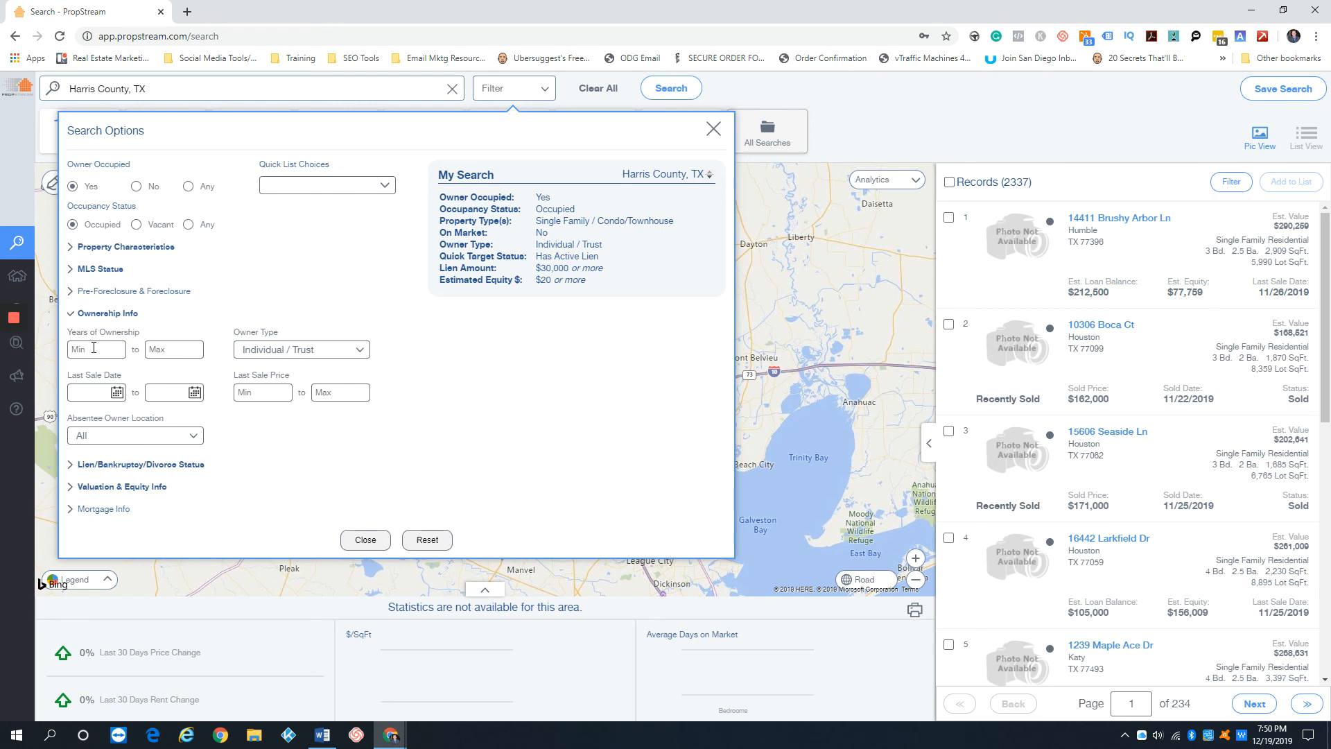
left_click(93, 348)
type("2")
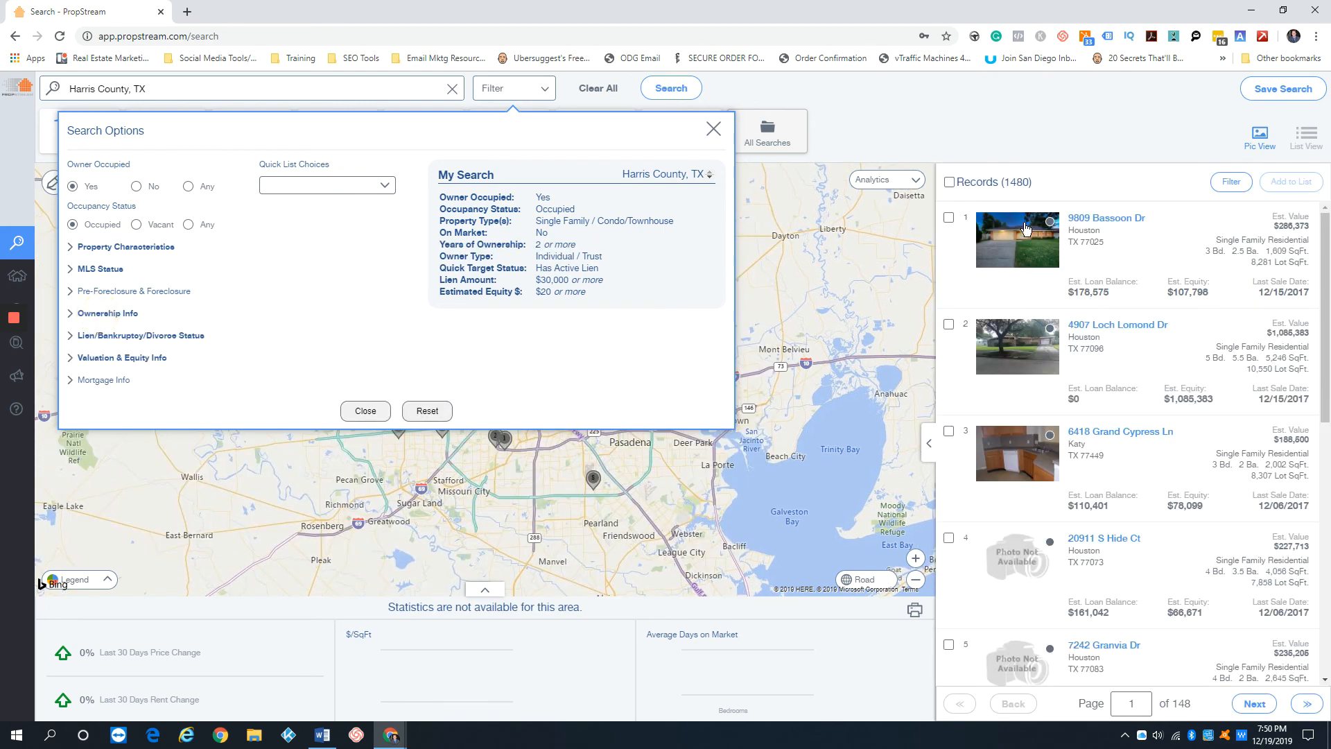
left_click_drag(1004, 181, 1051, 183)
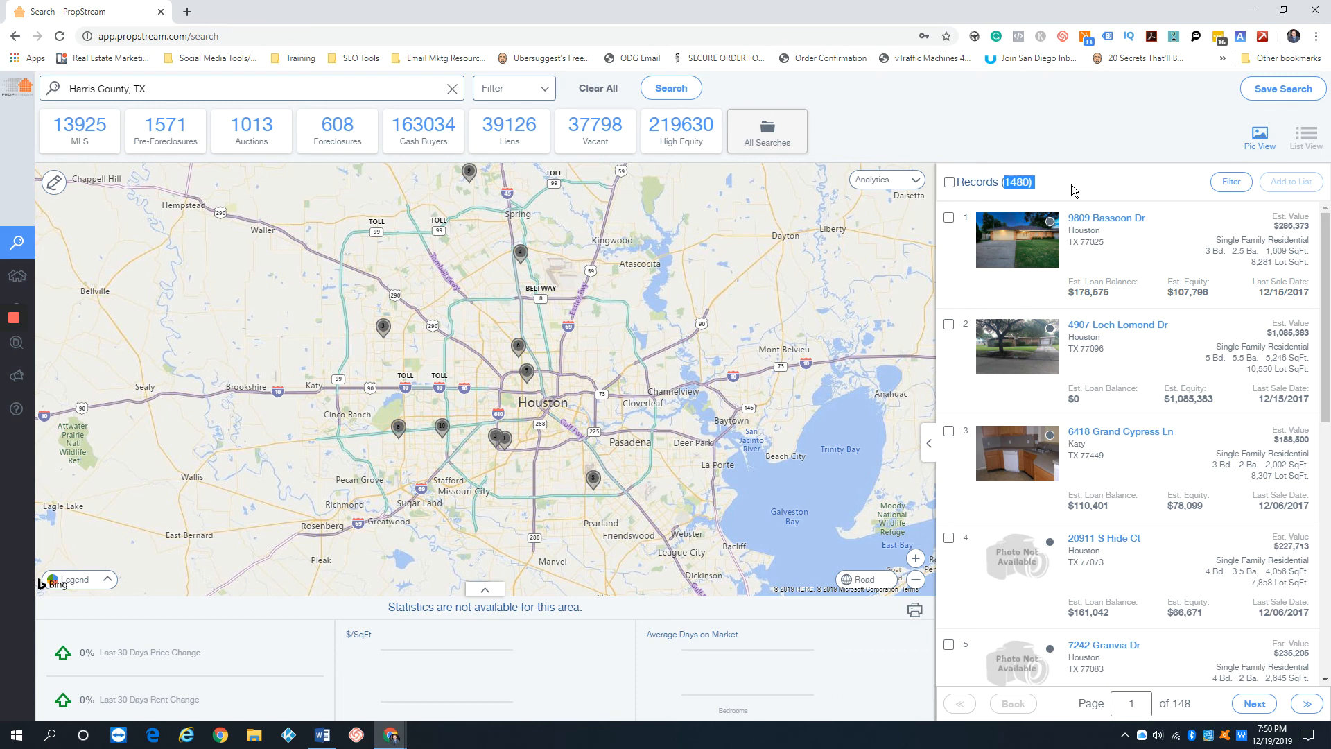
Reopen the search options and clear the minimum Lien Amount from the lien, bankruptcy and divorce filters
left_click(519, 88)
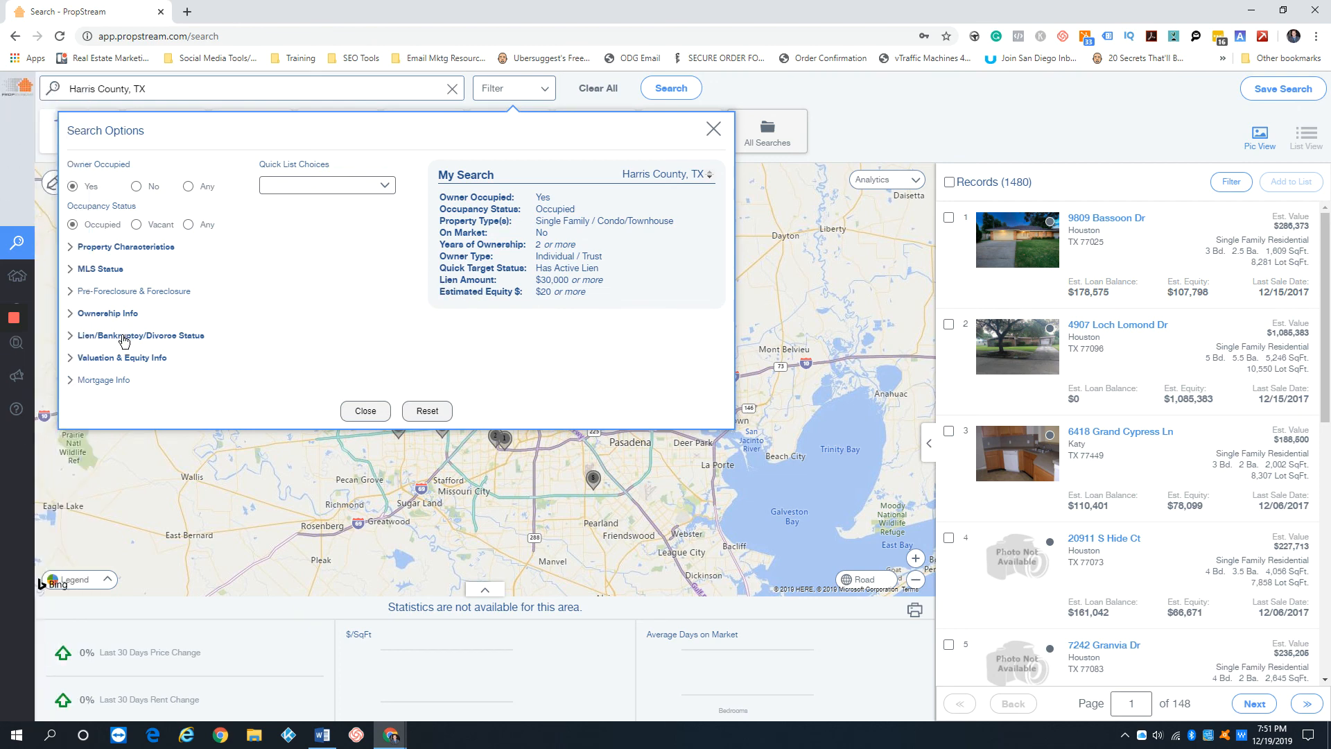
left_click(126, 336)
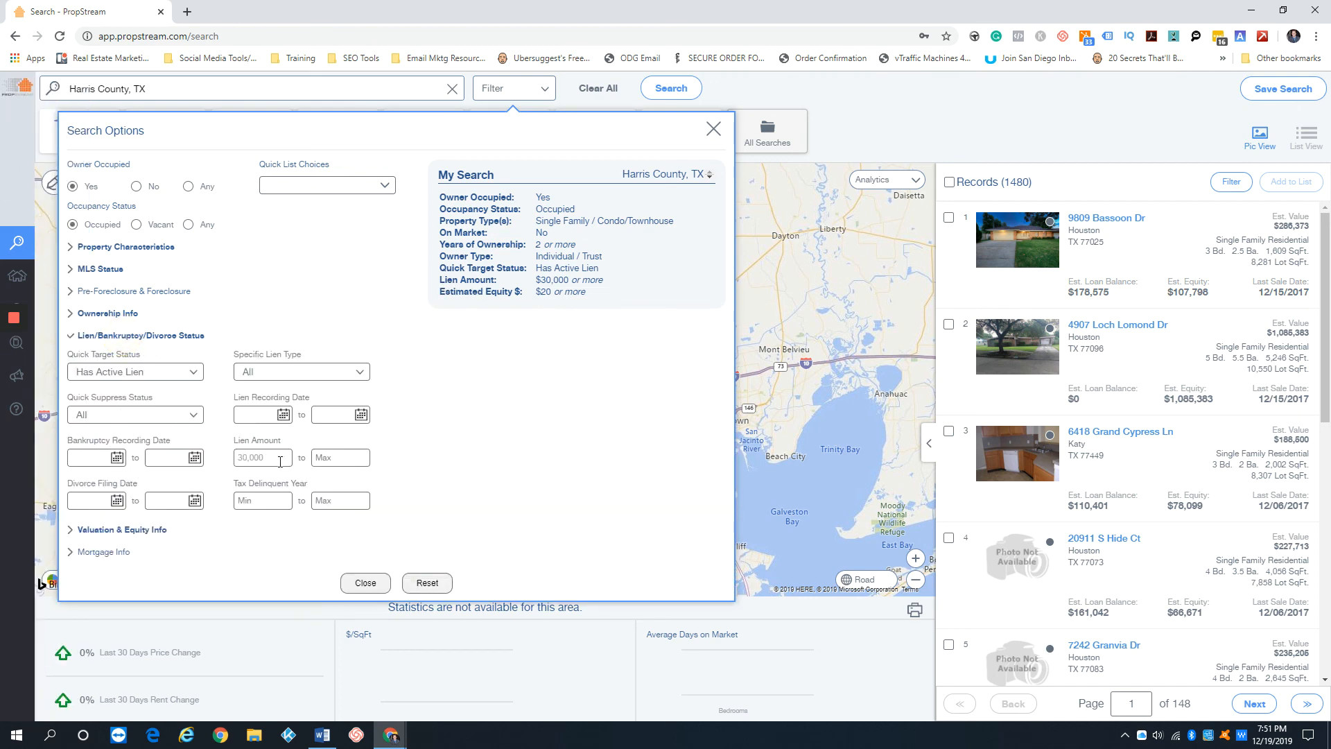
left_click_drag(269, 458, 199, 458)
key("BackSpace")
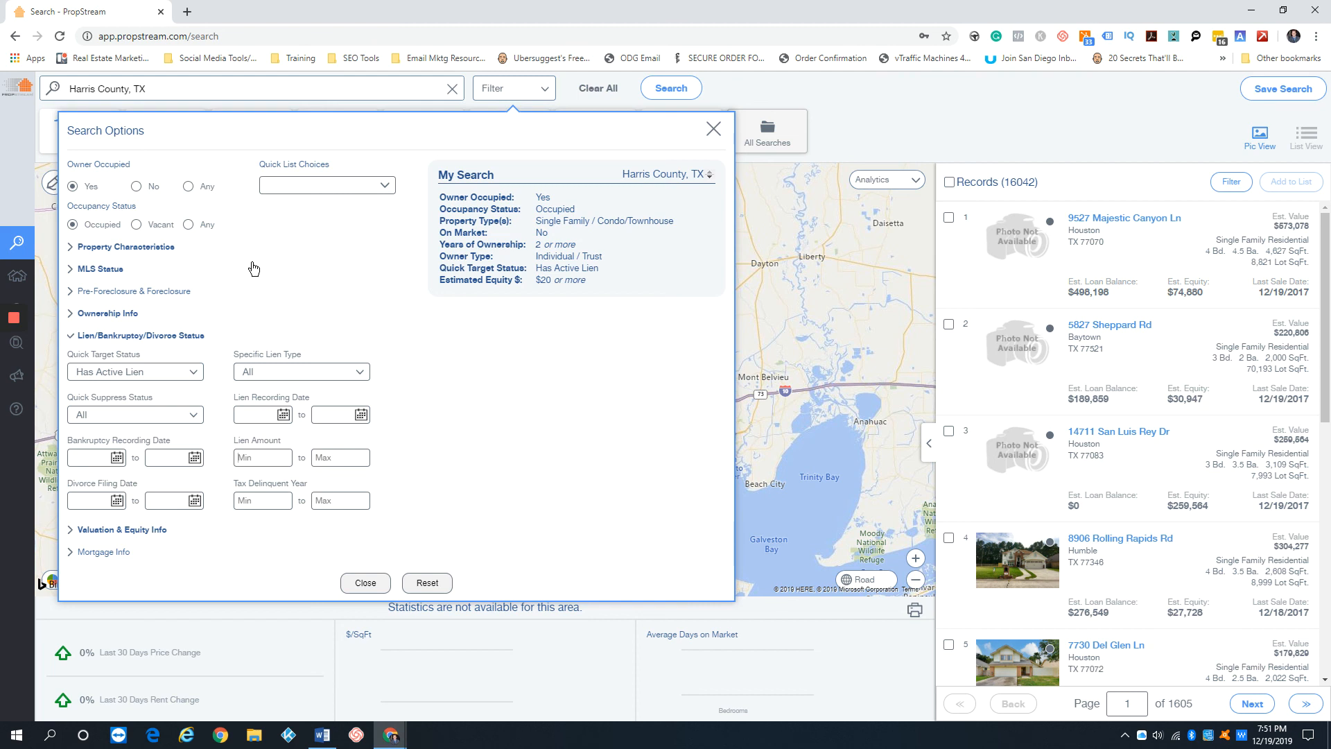
Review the minimum Estimated Equity $ setting in the valuation and equity filters and collapse that section
left_click(149, 530)
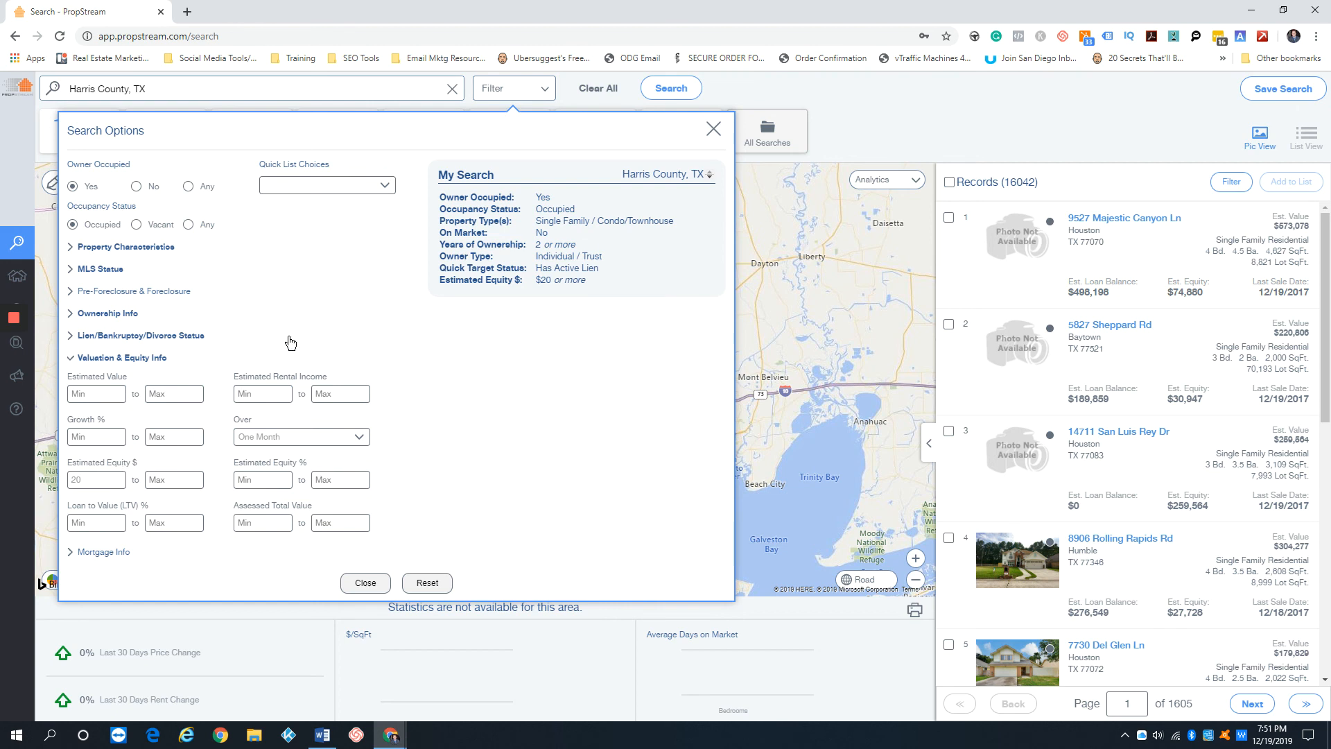
mouse_move(443, 248)
double_click(74, 481)
left_click(133, 360)
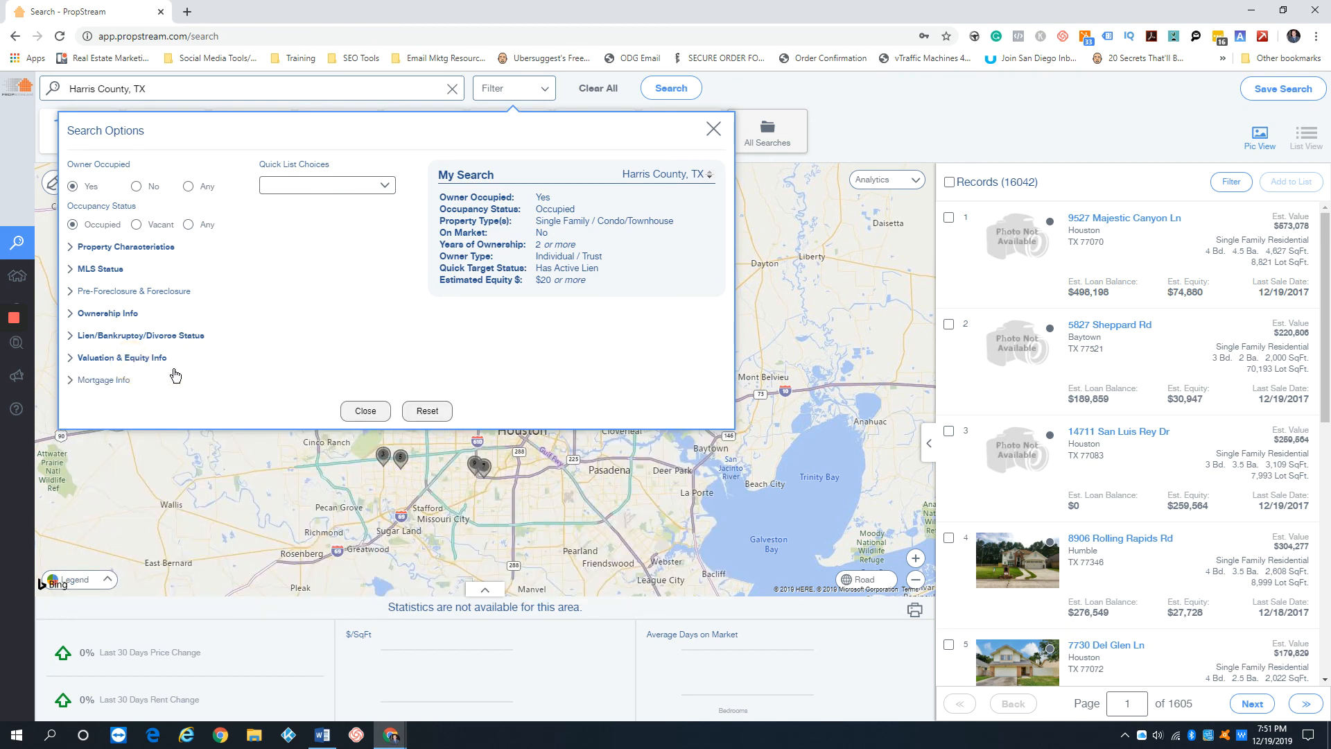